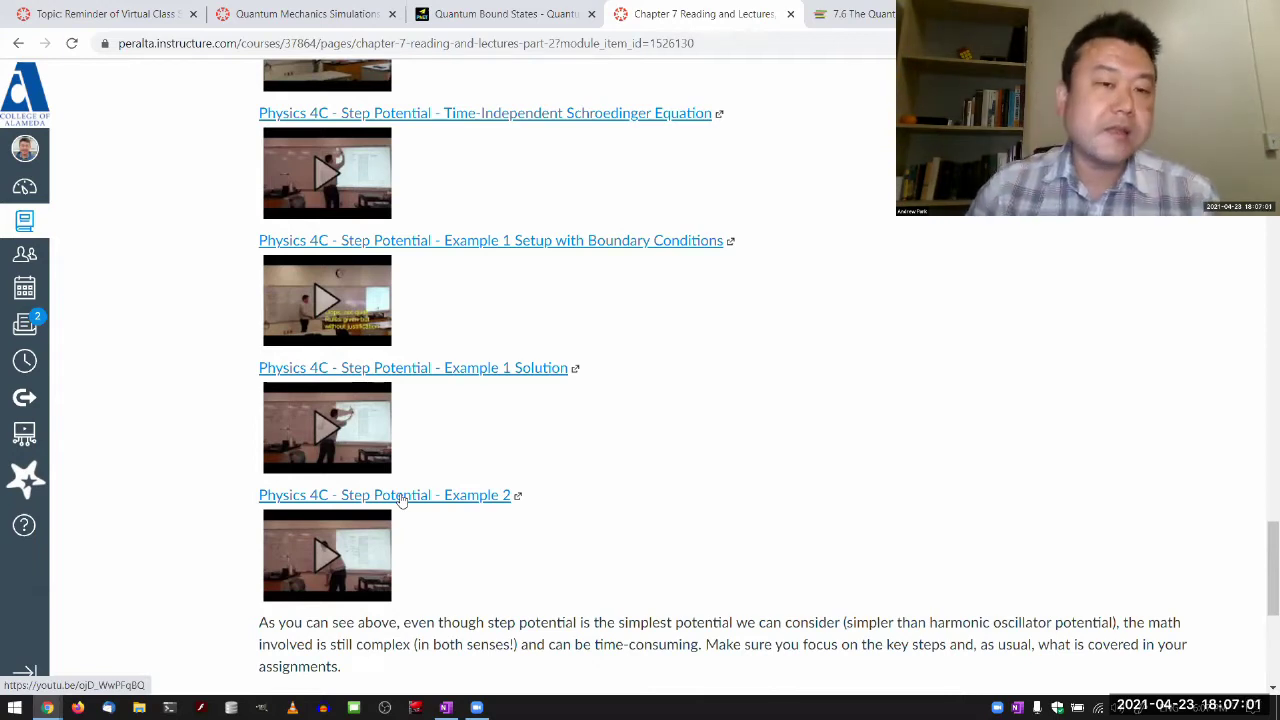
- Close the Chapter 7 and 7.6 Quantum Tunneling Canvas tabs to reveal the PhET Quantum Bound States page
{"action": "scroll", "coordinate": [400, 500], "scroll_direction": "up", "scroll_amount": 2}
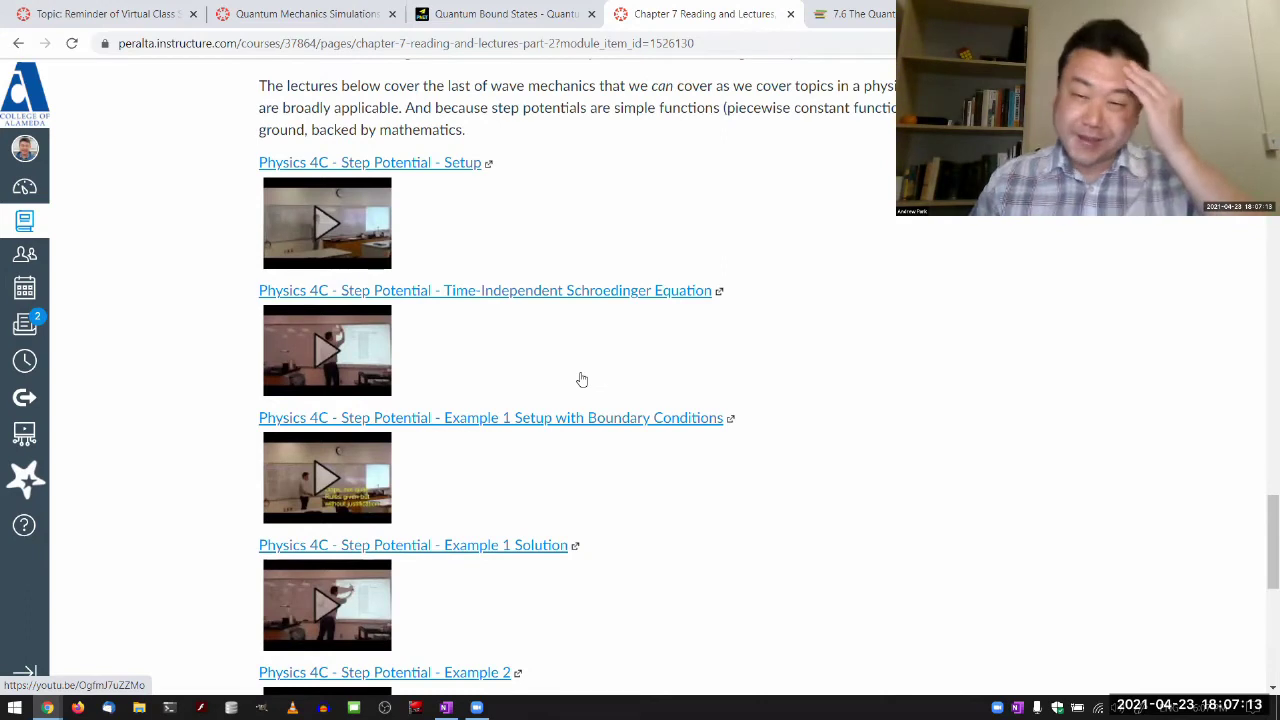
{"action": "left_click", "coordinate": [790, 14]}
{"action": "left_click", "coordinate": [790, 14]}
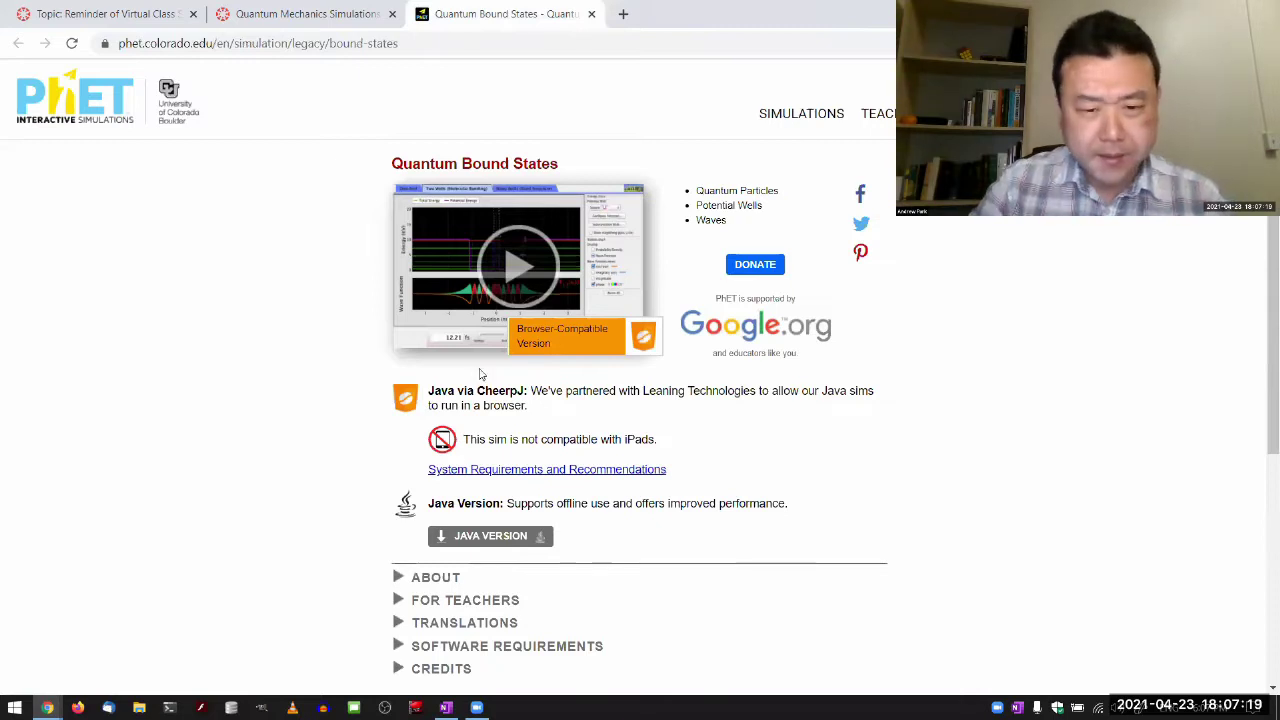
- Download the Java version as bound-states_en.jar, keep the file, and launch it
{"action": "left_click", "coordinate": [473, 549]}
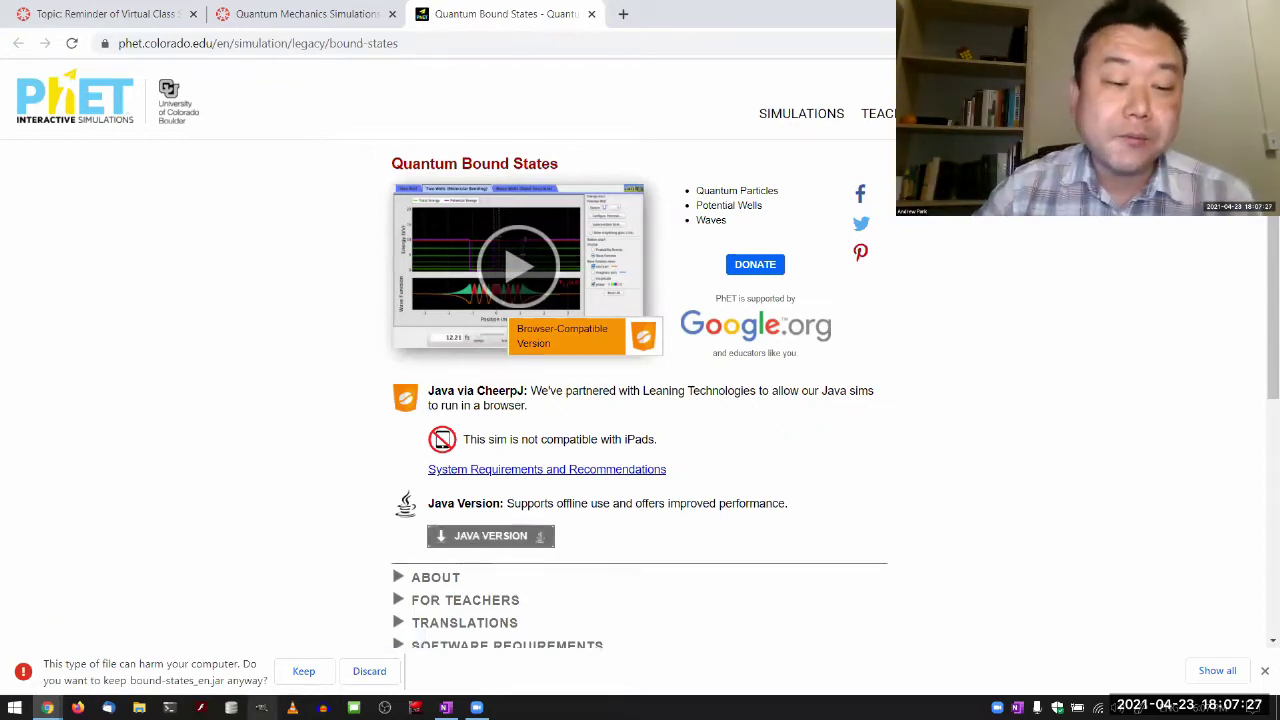
{"action": "left_click", "coordinate": [291, 677]}
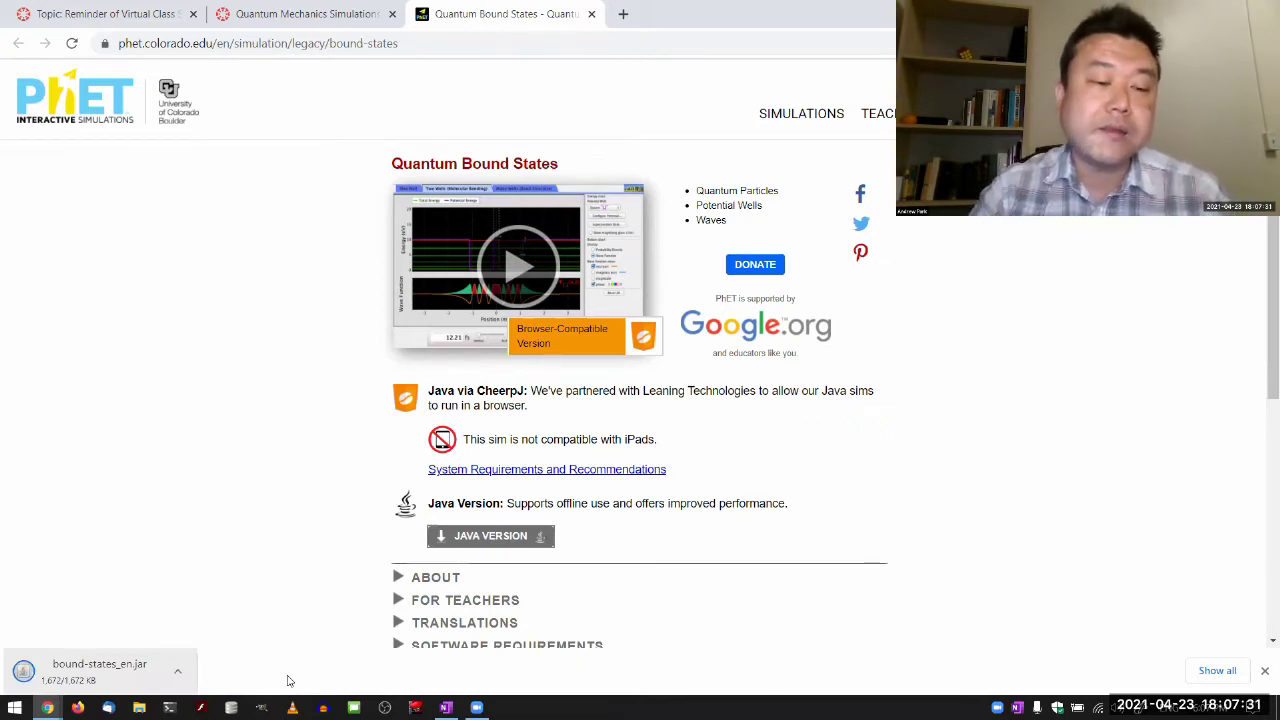
{"action": "left_click", "coordinate": [105, 668]}
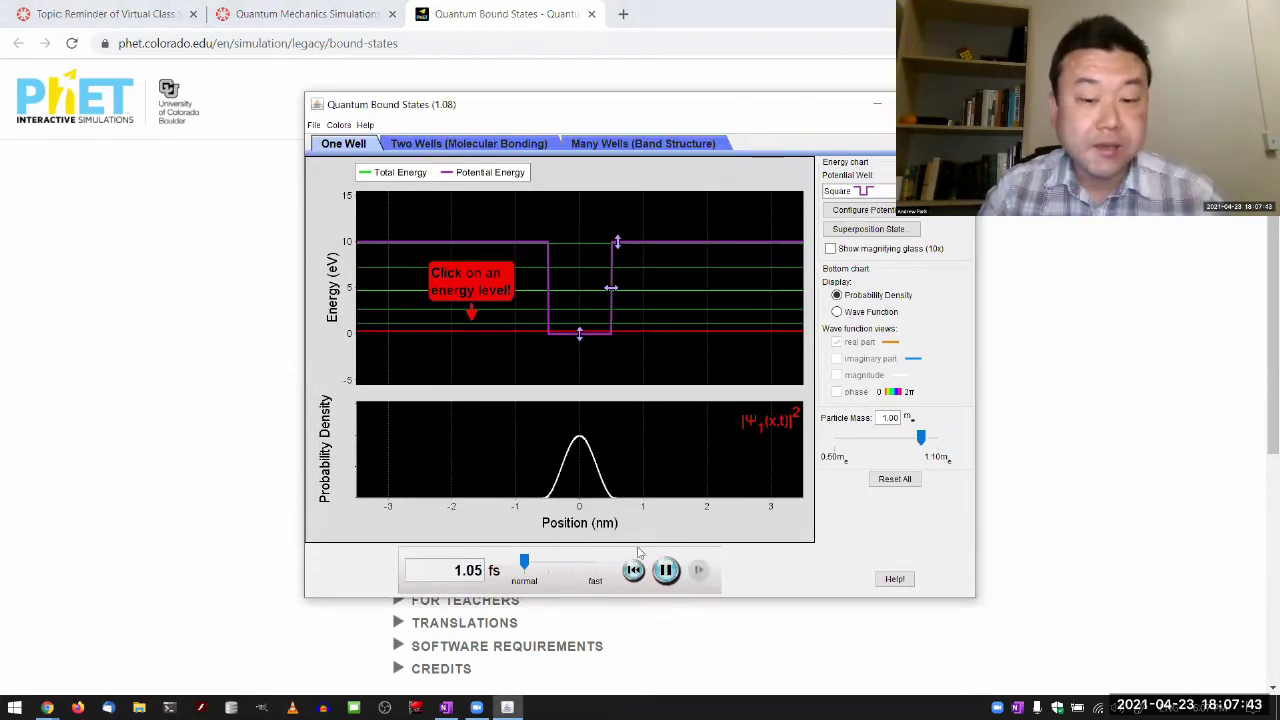
- Pause the One Well simulation at 1.17 fs and maximize its window
{"action": "left_click", "coordinate": [666, 570]}
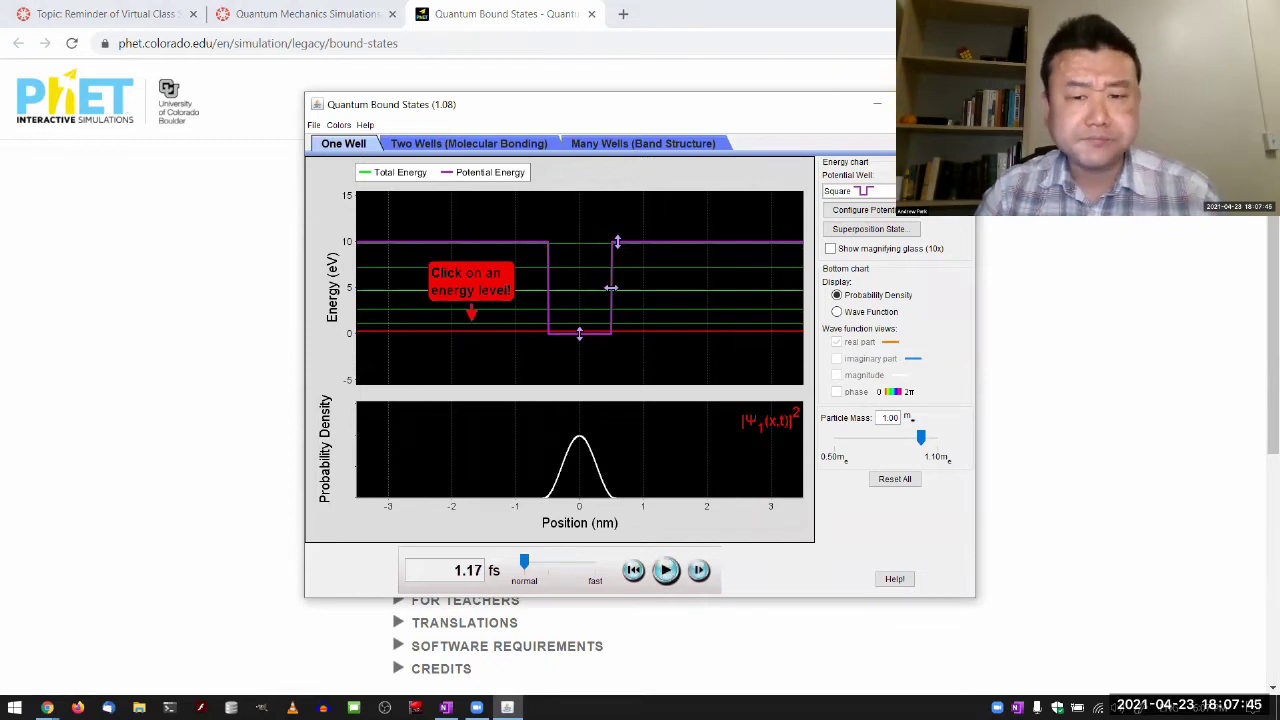
{"action": "left_click", "coordinate": [920, 104]}
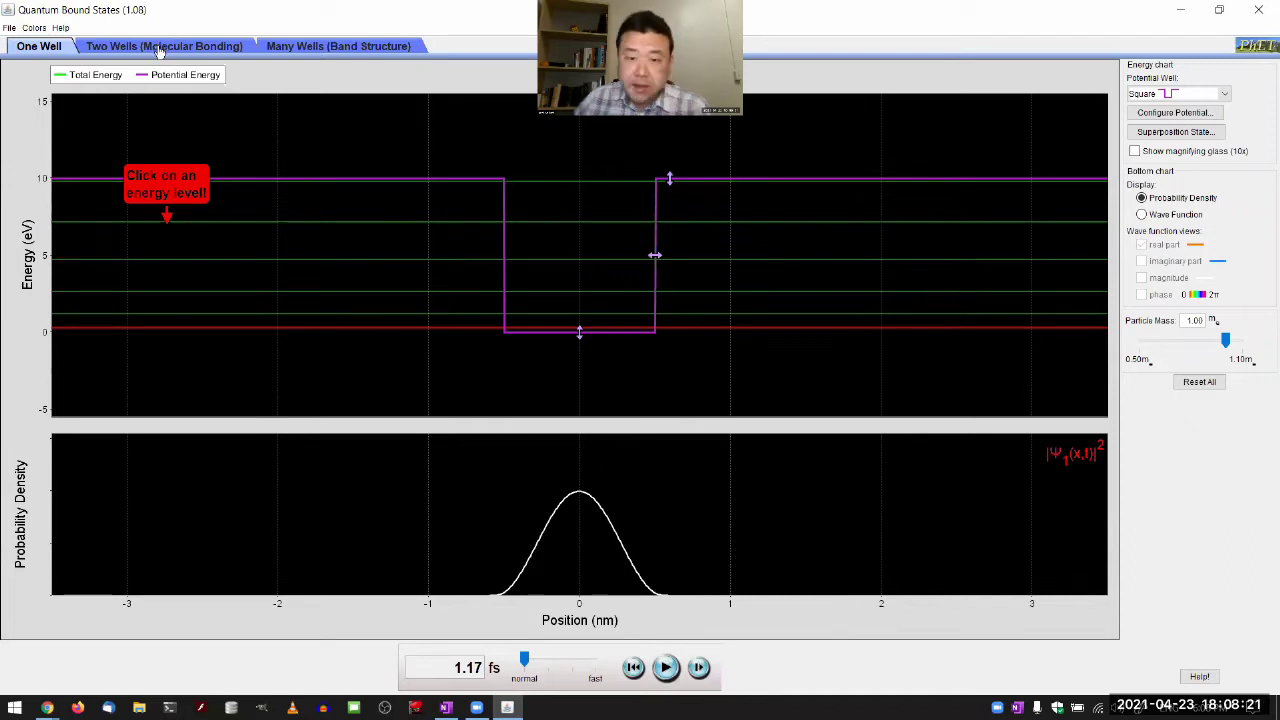
{"action": "left_click", "coordinate": [308, 52]}
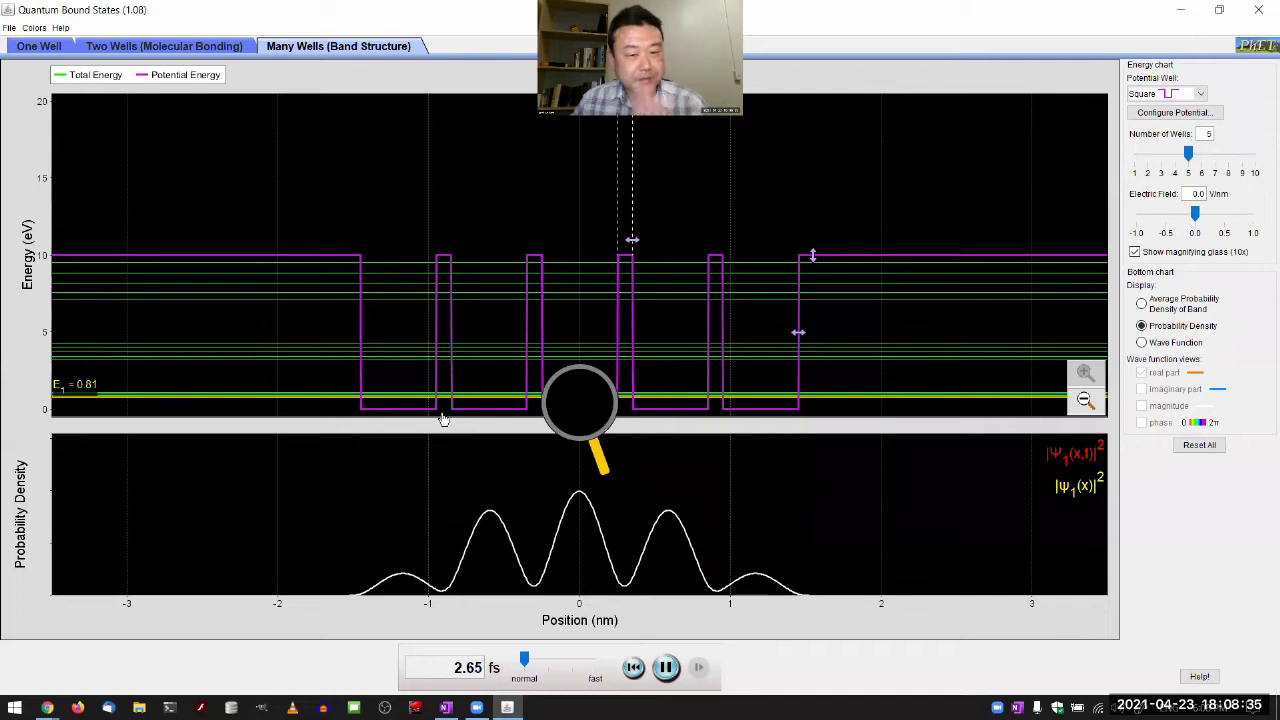
{"action": "left_click", "coordinate": [148, 47]}
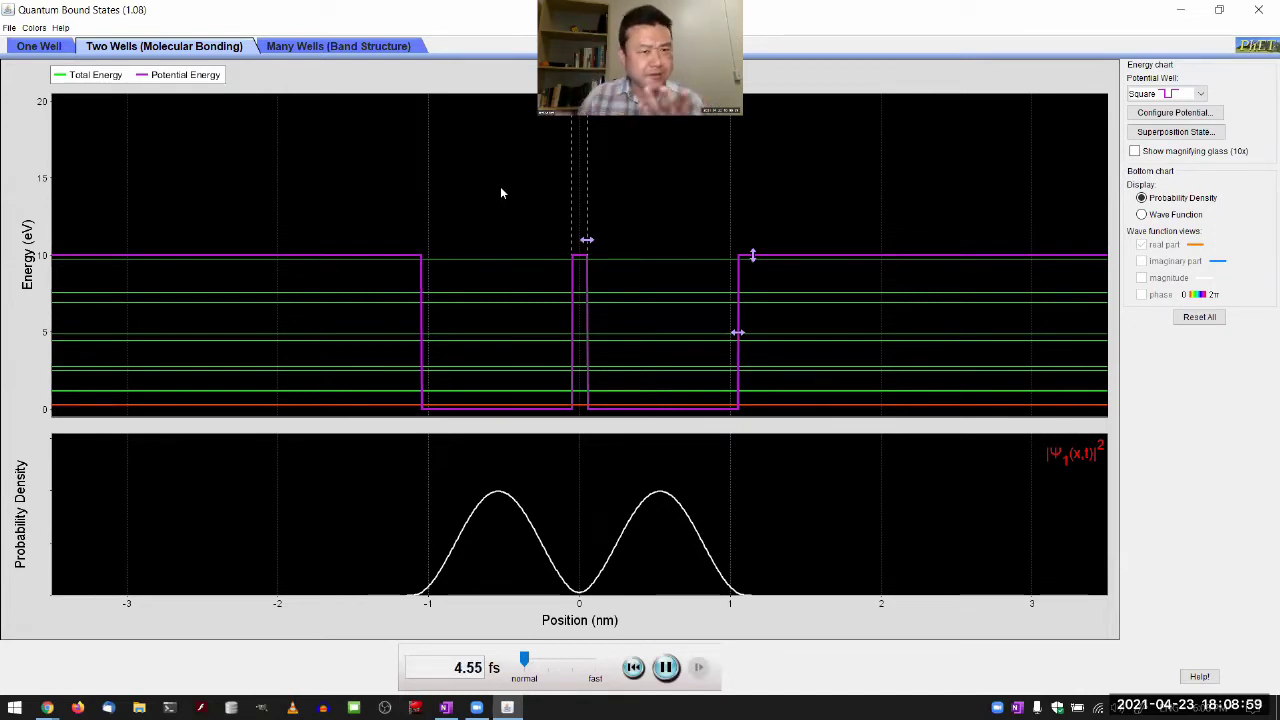
{"action": "left_click", "coordinate": [24, 48]}
{"action": "mouse_move", "coordinate": [217, 240]}
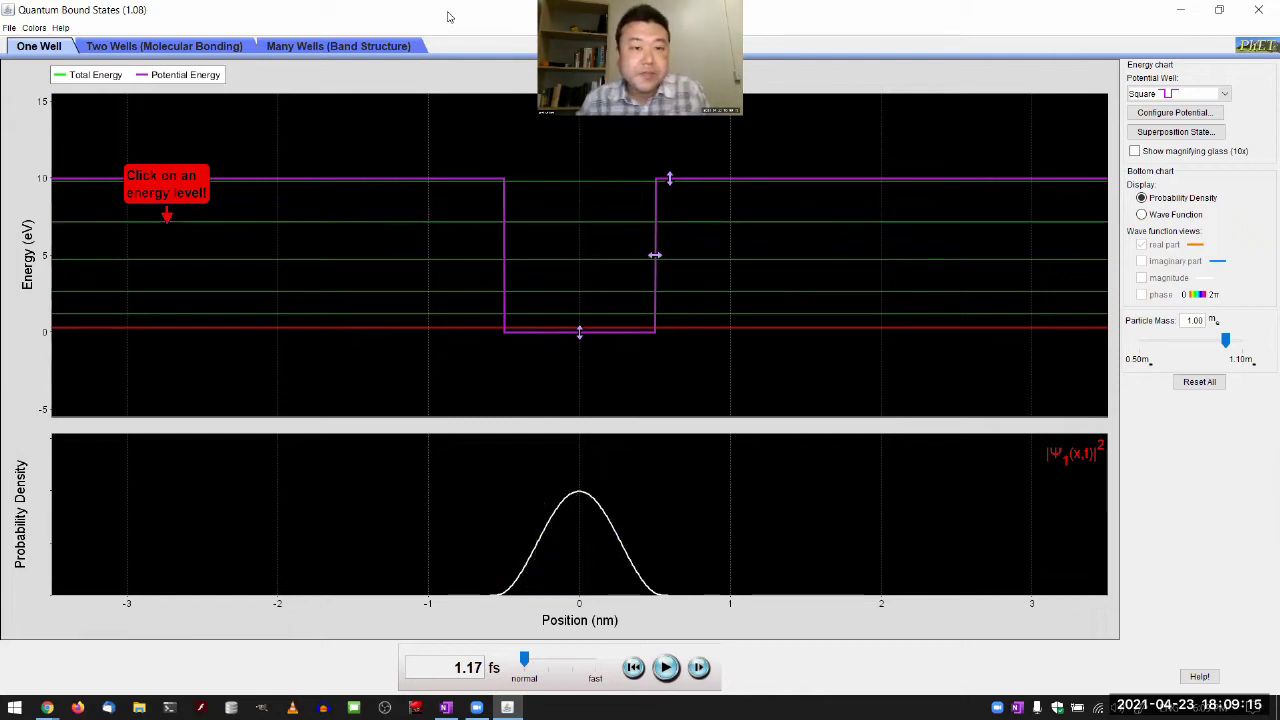
- Restore the simulation window, snap it to the left half, and widen it toward the right
{"action": "key", "text": "super+Down"}
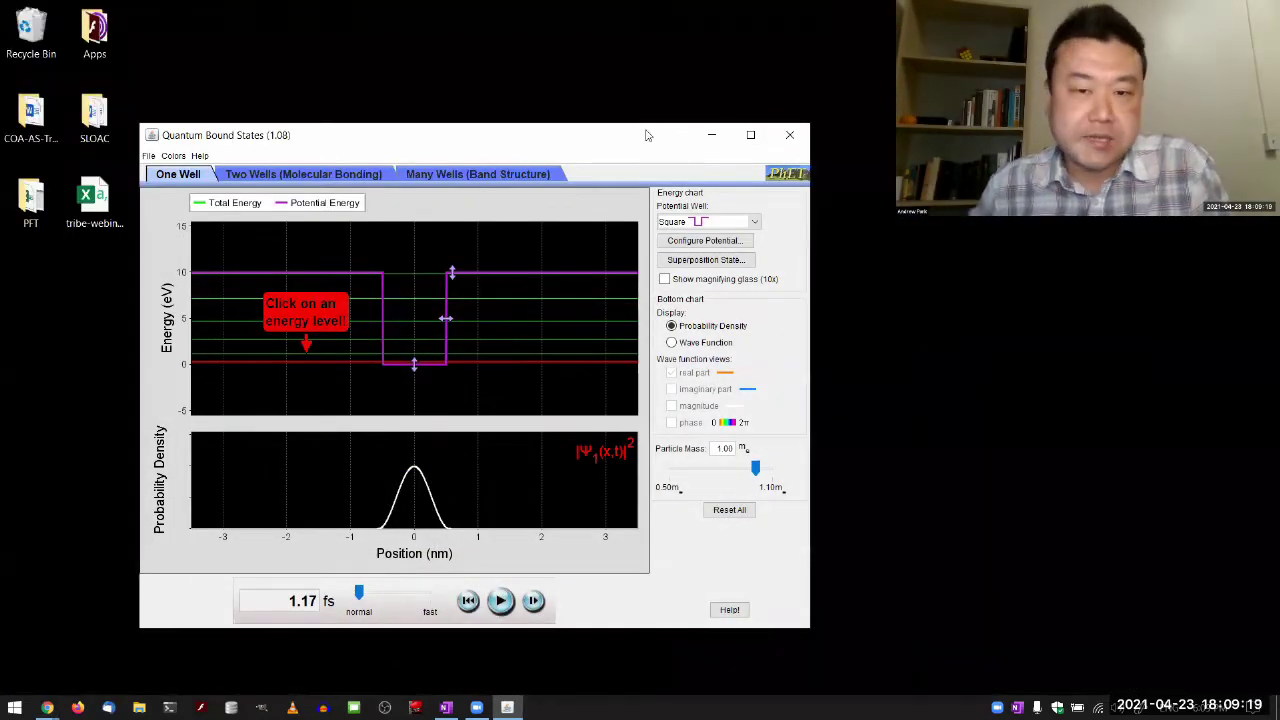
{"action": "key", "text": "super+Left"}
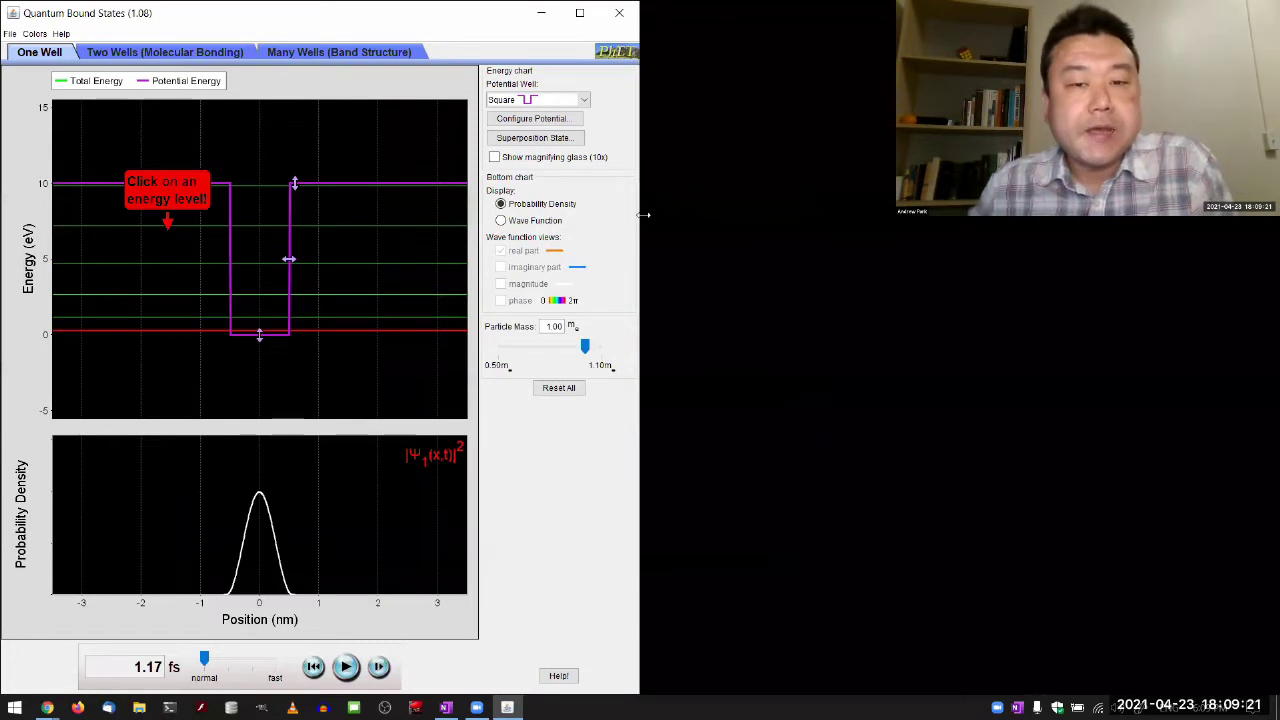
{"action": "left_click_drag", "start_coordinate": [643, 214], "coordinate": [977, 228]}
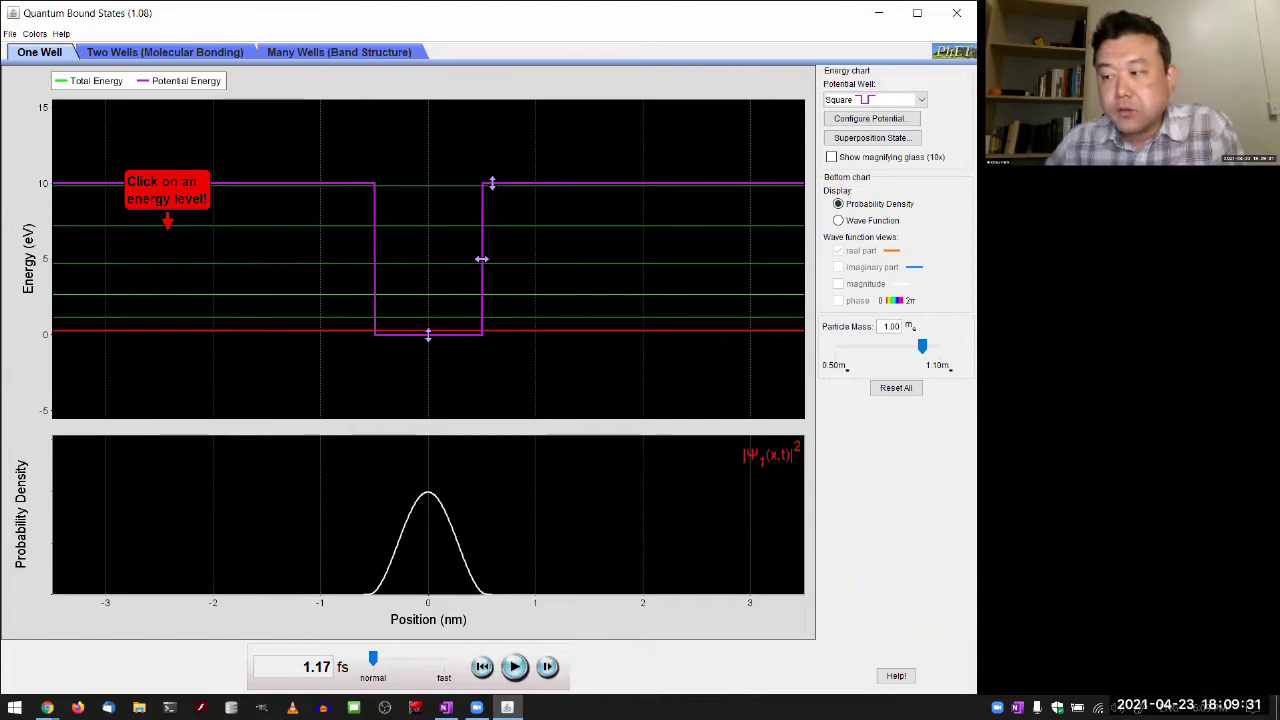
{"action": "key", "text": "alt+Tab"}
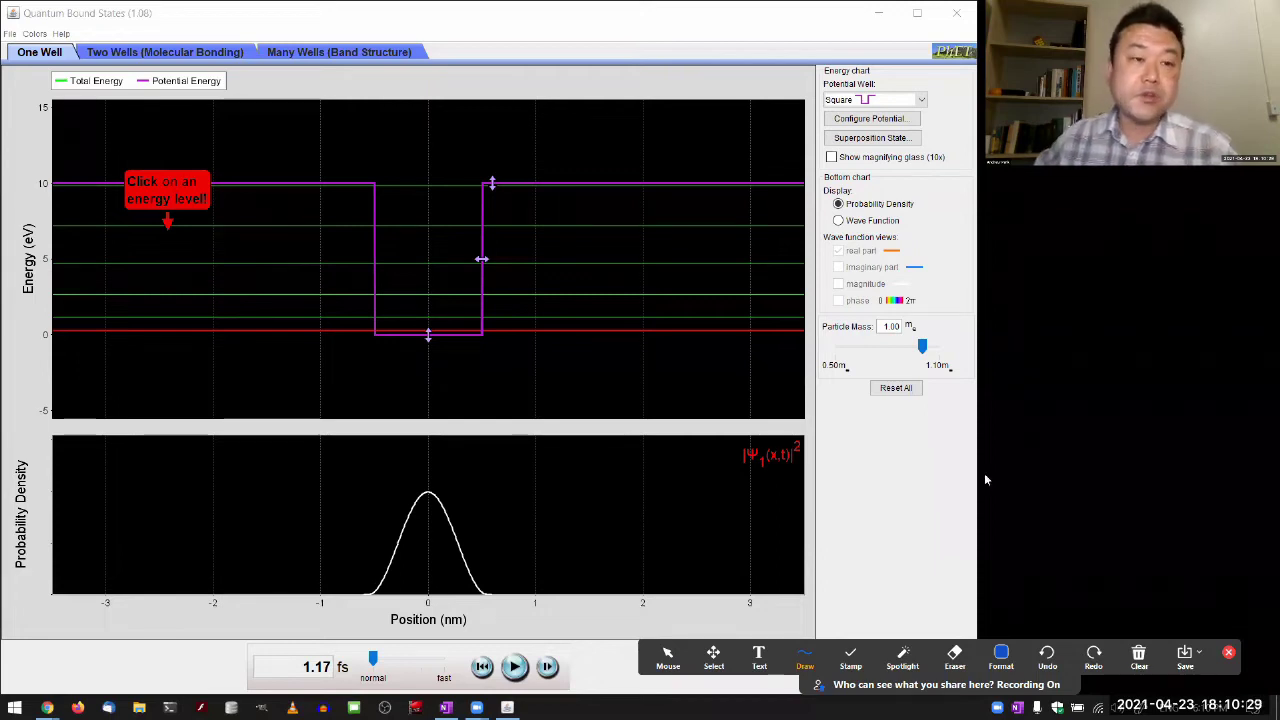
- Set Zoom annotation to freehand pen drawing with yellow ink
{"action": "left_click", "coordinate": [668, 656]}
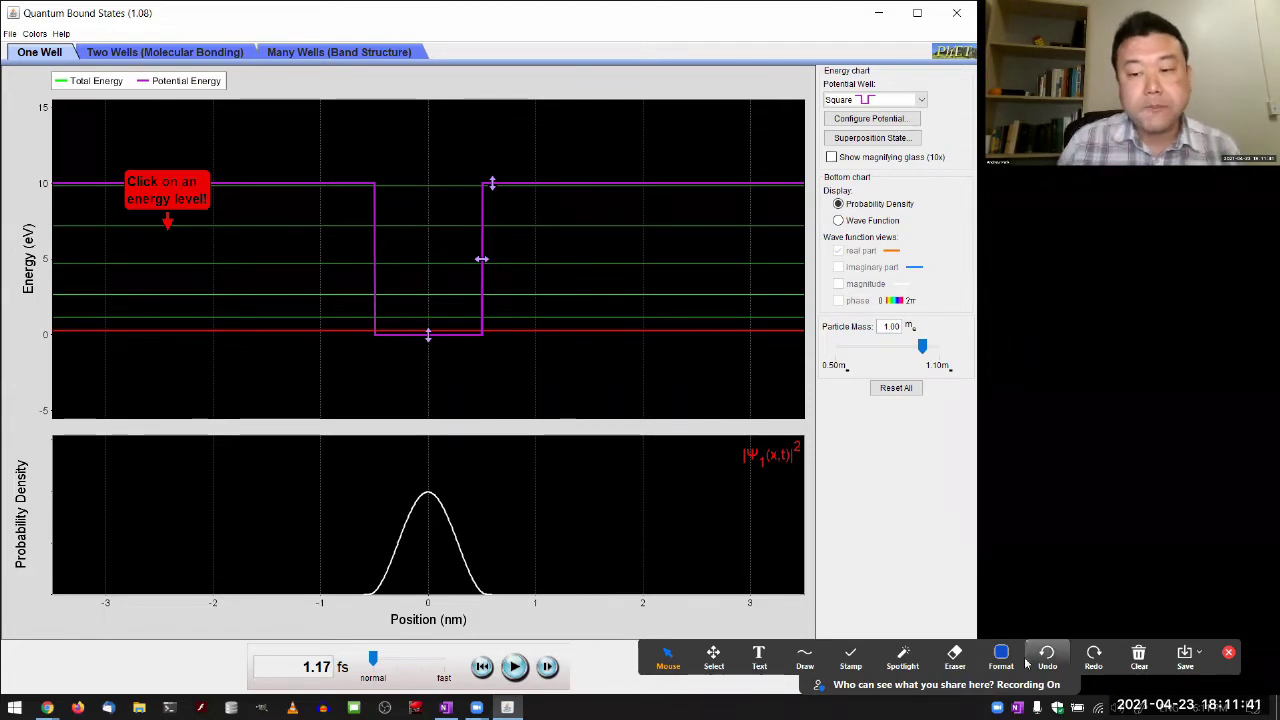
{"action": "left_click", "coordinate": [1001, 656]}
{"action": "left_click", "coordinate": [1063, 520]}
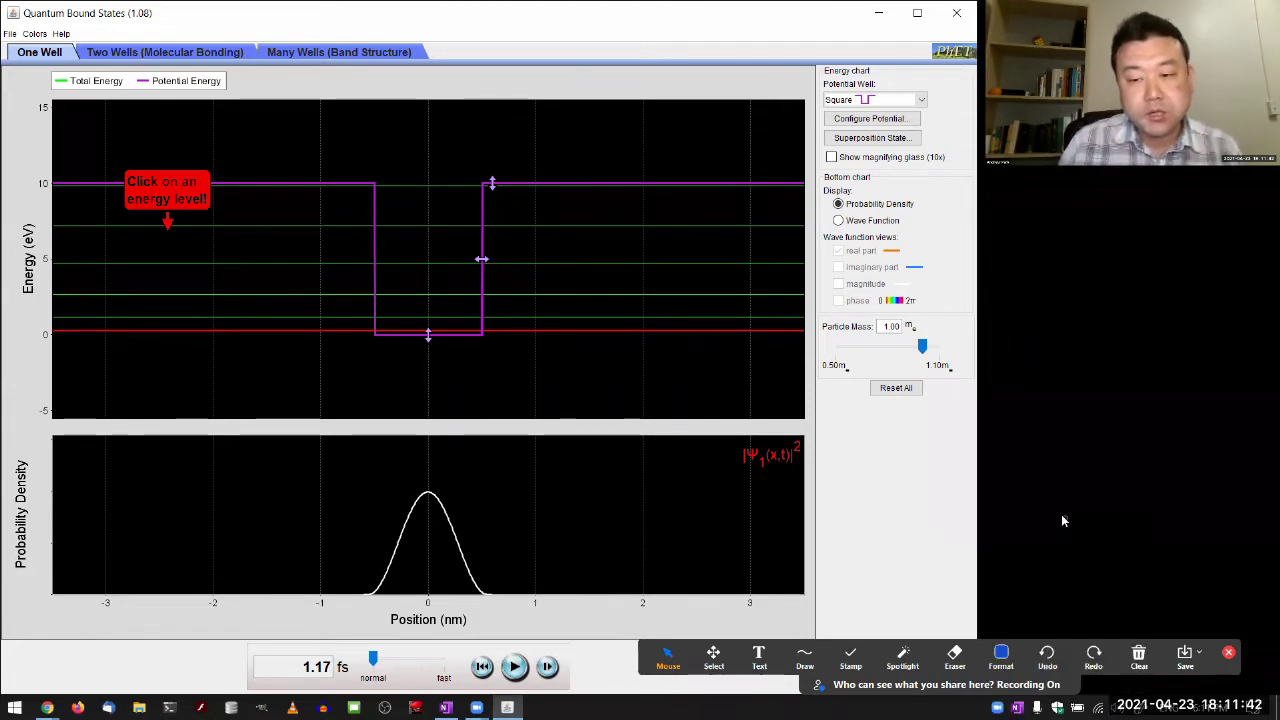
{"action": "left_click", "coordinate": [804, 655]}
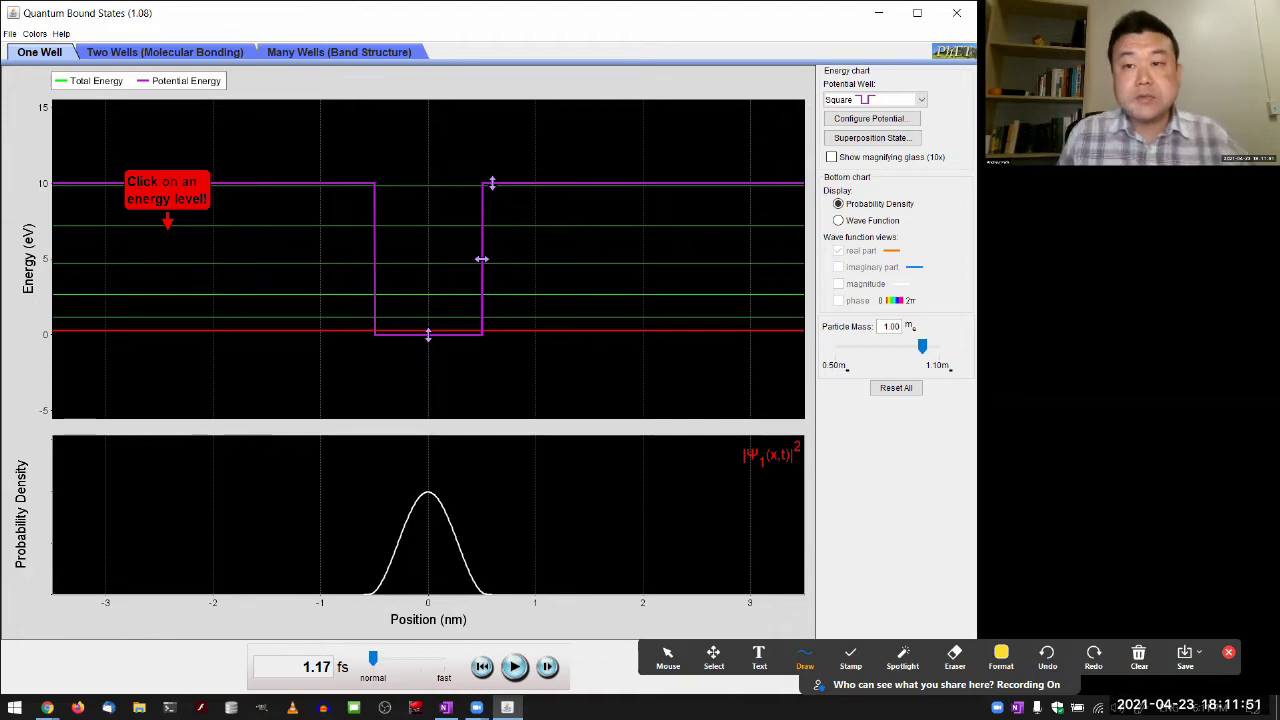
- Write and underline the title 'Infinite Square Well' at the top right
{"action": "mouse_move", "coordinate": [1013, 32]}
{"action": "left_mouse_down"}
{"action": "mouse_move", "coordinate": [1013, 55]}
{"action": "mouse_move", "coordinate": [1036, 58]}
{"action": "left_mouse_up"}
{"action": "mouse_move", "coordinate": [1048, 44]}
{"action": "left_mouse_down"}
{"action": "mouse_move", "coordinate": [1074, 30]}
{"action": "mouse_move", "coordinate": [1235, 48]}
{"action": "left_mouse_up"}
{"action": "left_click_drag", "start_coordinate": [1040, 63], "coordinate": [1238, 62]}
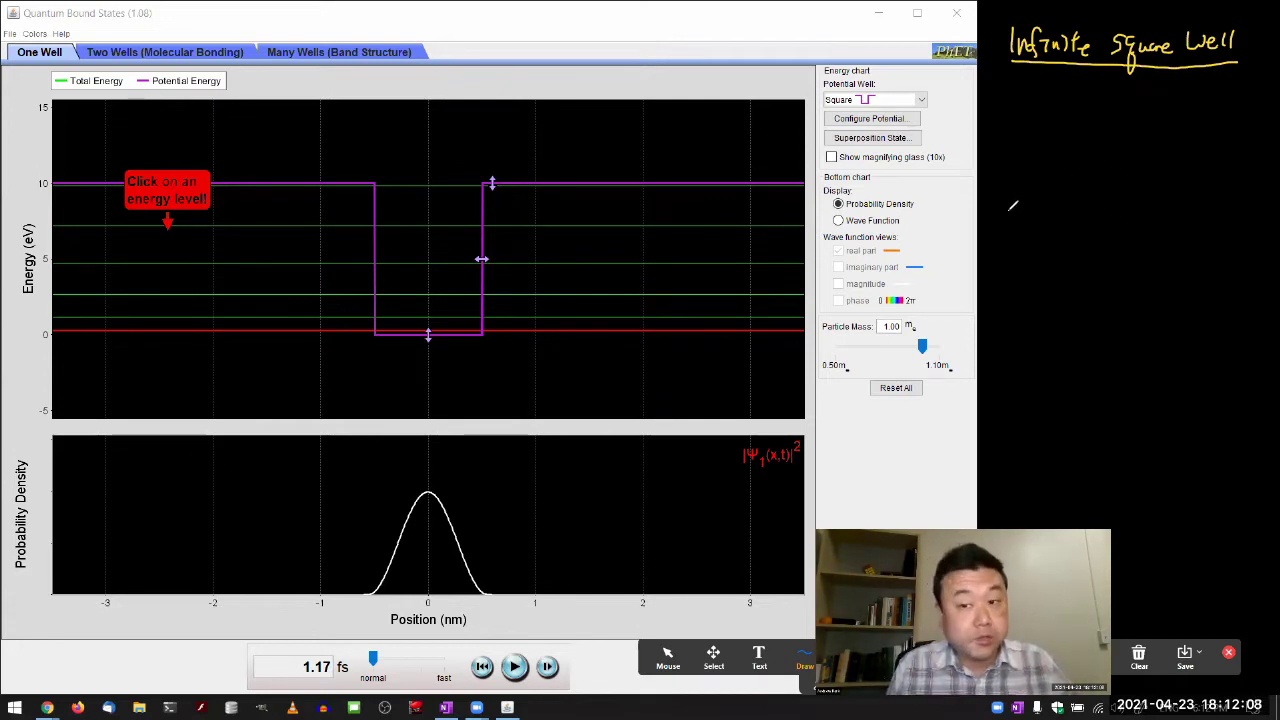
- Sketch the well's floor line and two arrowed walls, redrawing the left wall taller
{"action": "left_click_drag", "start_coordinate": [1006, 211], "coordinate": [1205, 210]}
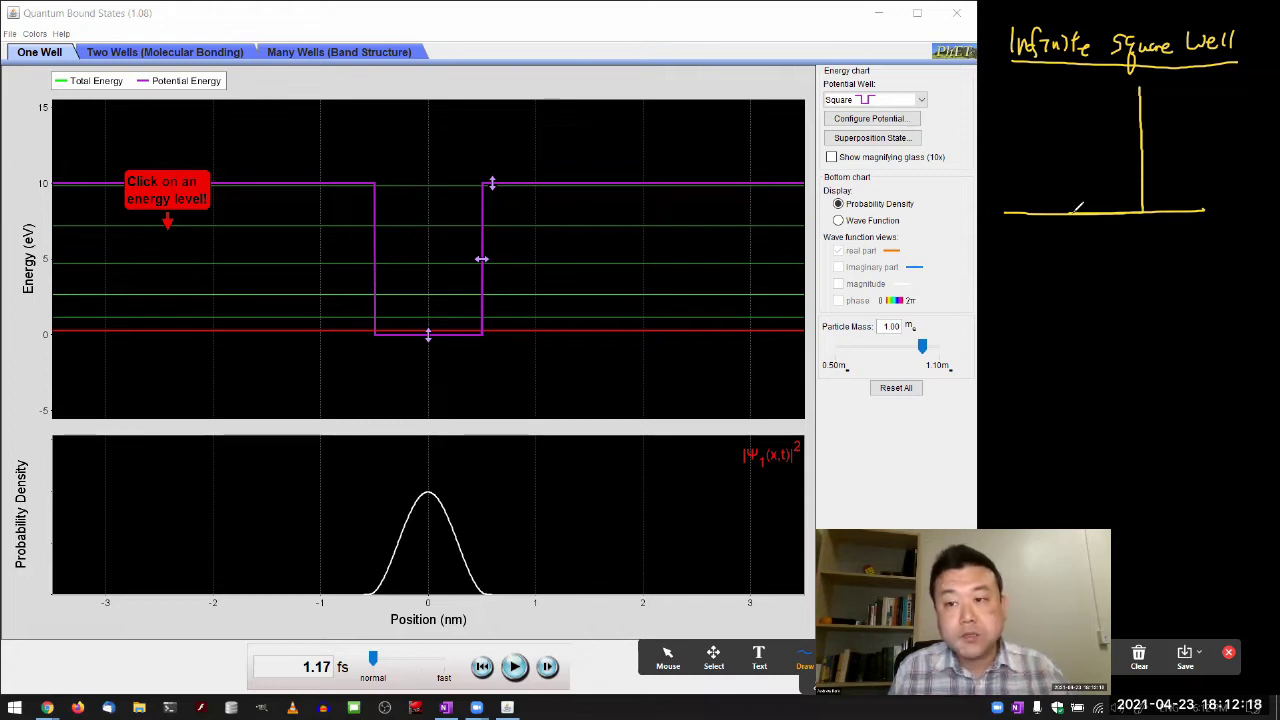
{"action": "left_click_drag", "start_coordinate": [1130, 92], "coordinate": [1147, 98]}
{"action": "left_click_drag", "start_coordinate": [1074, 209], "coordinate": [1076, 148]}
{"action": "key", "text": "ctrl+z"}
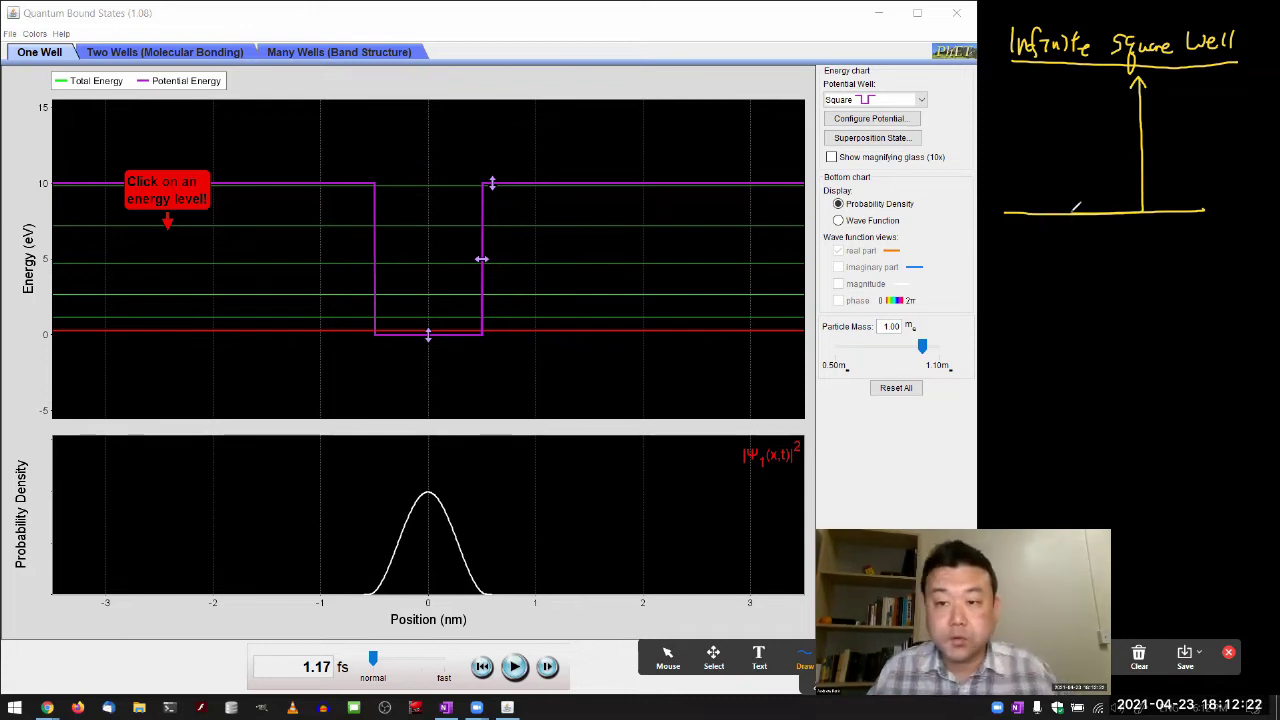
{"action": "left_click_drag", "start_coordinate": [1070, 208], "coordinate": [1064, 100]}
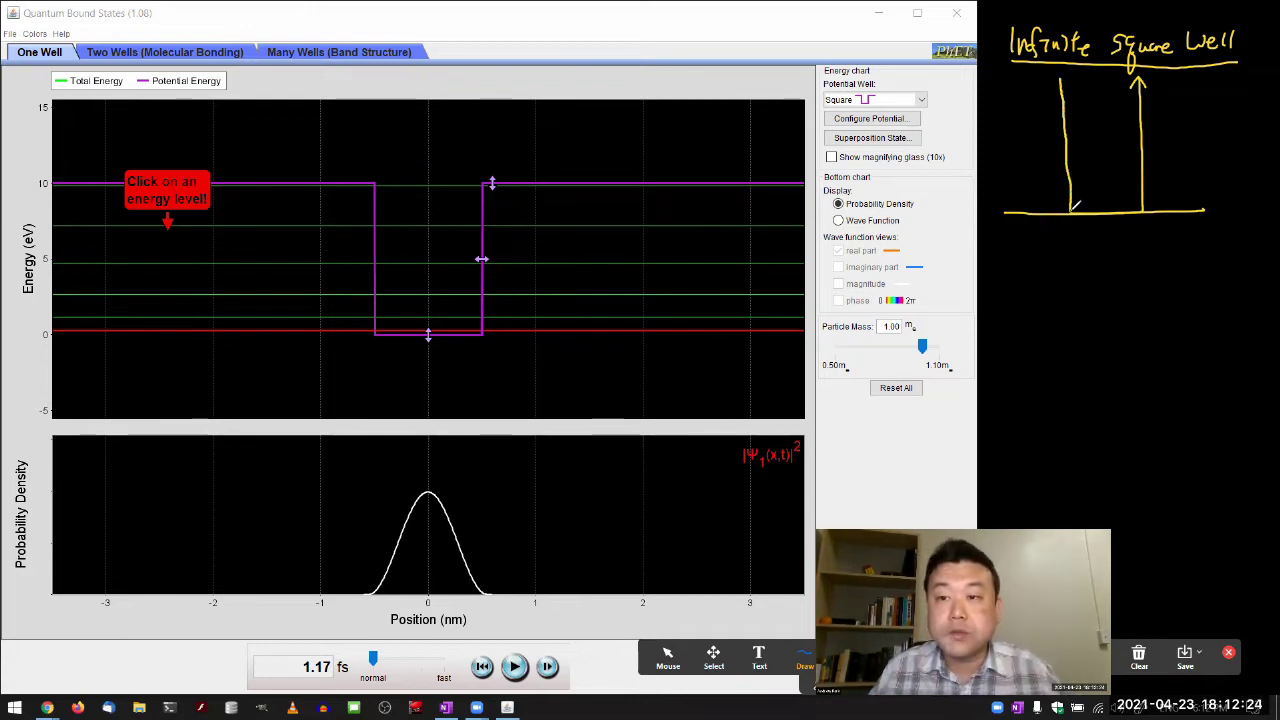
{"action": "key", "text": "ctrl+z"}
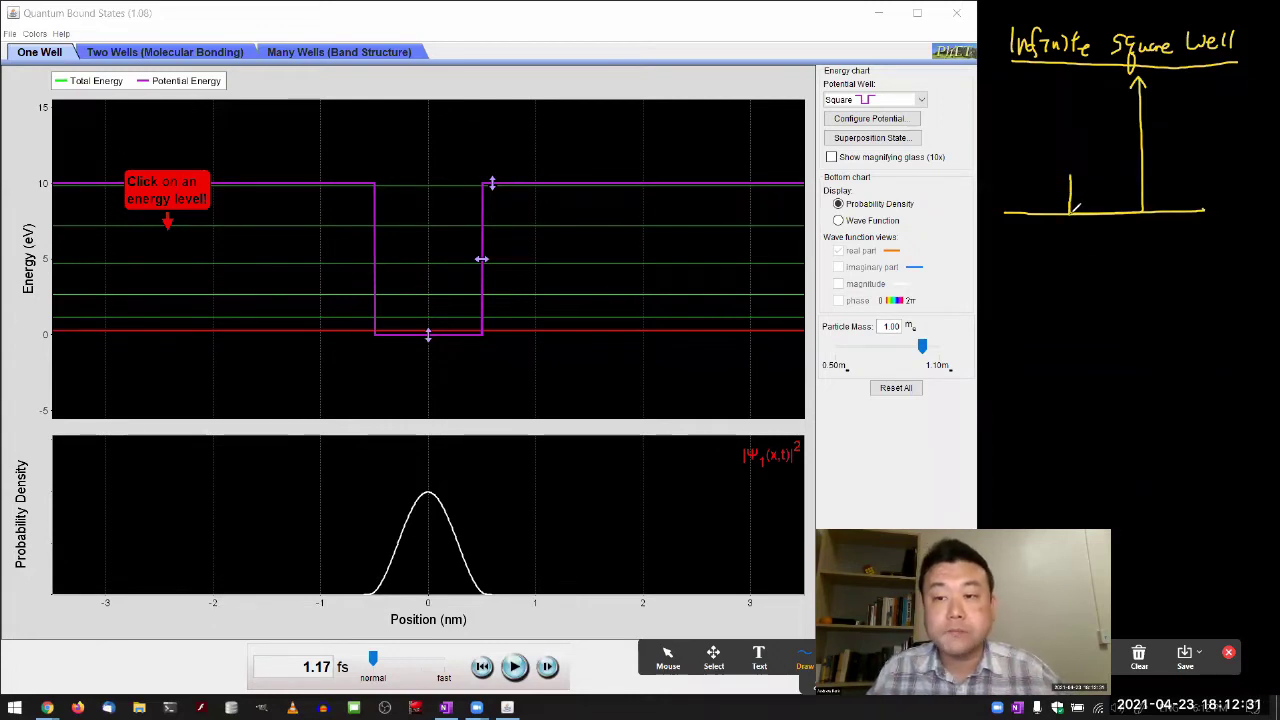
{"action": "left_click_drag", "start_coordinate": [1070, 208], "coordinate": [1075, 92]}
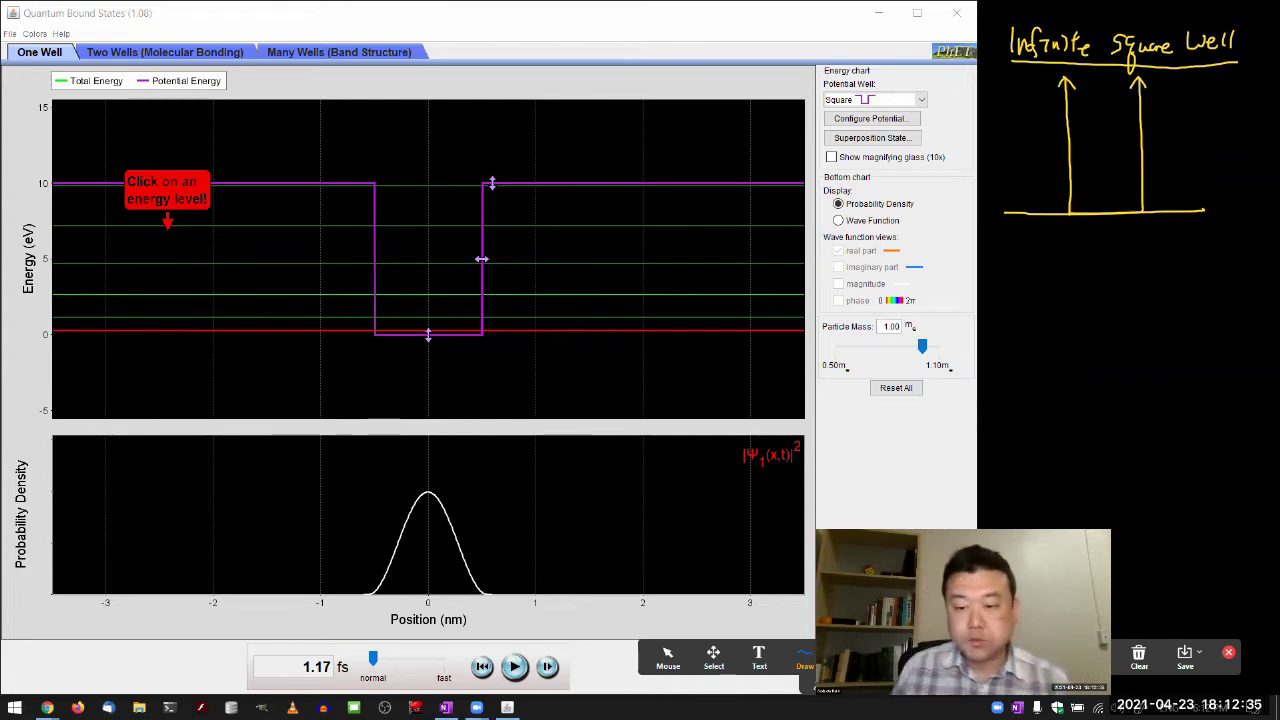
- Switch the ink to blue and write E_n = p_n²/2m = below the well sketch
{"action": "left_click", "coordinate": [989, 658]}
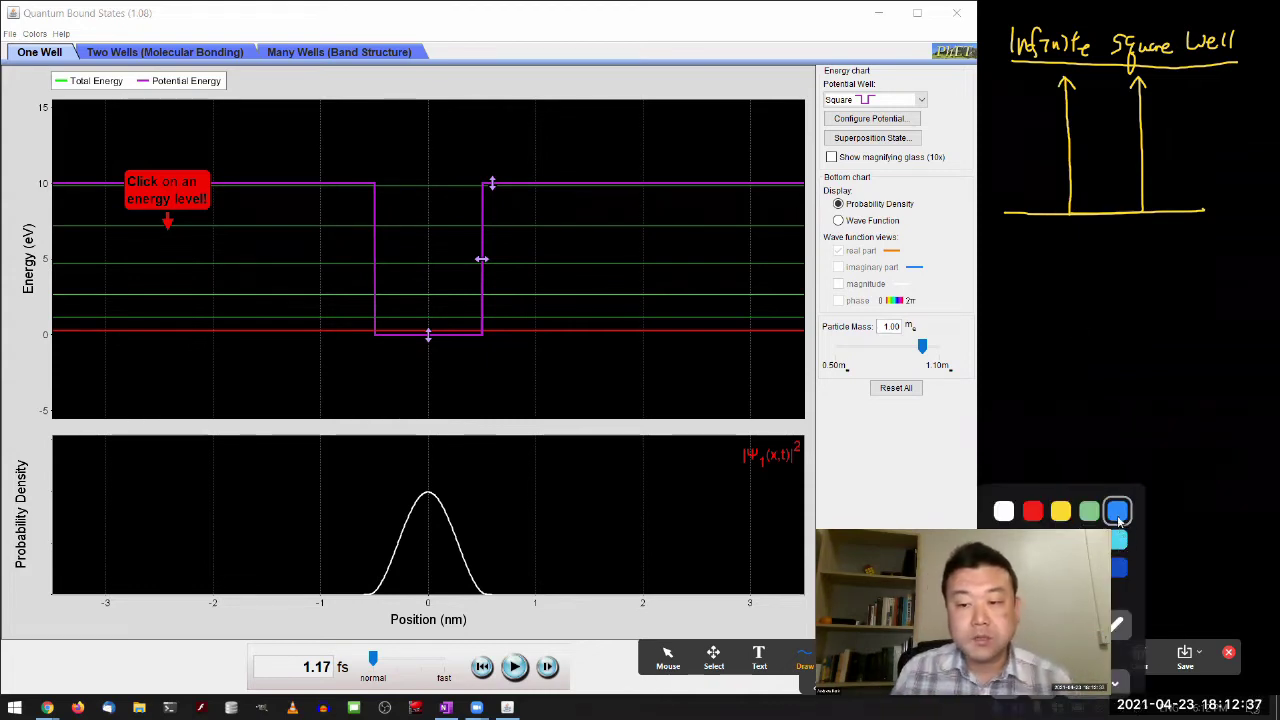
{"action": "left_click", "coordinate": [1118, 520]}
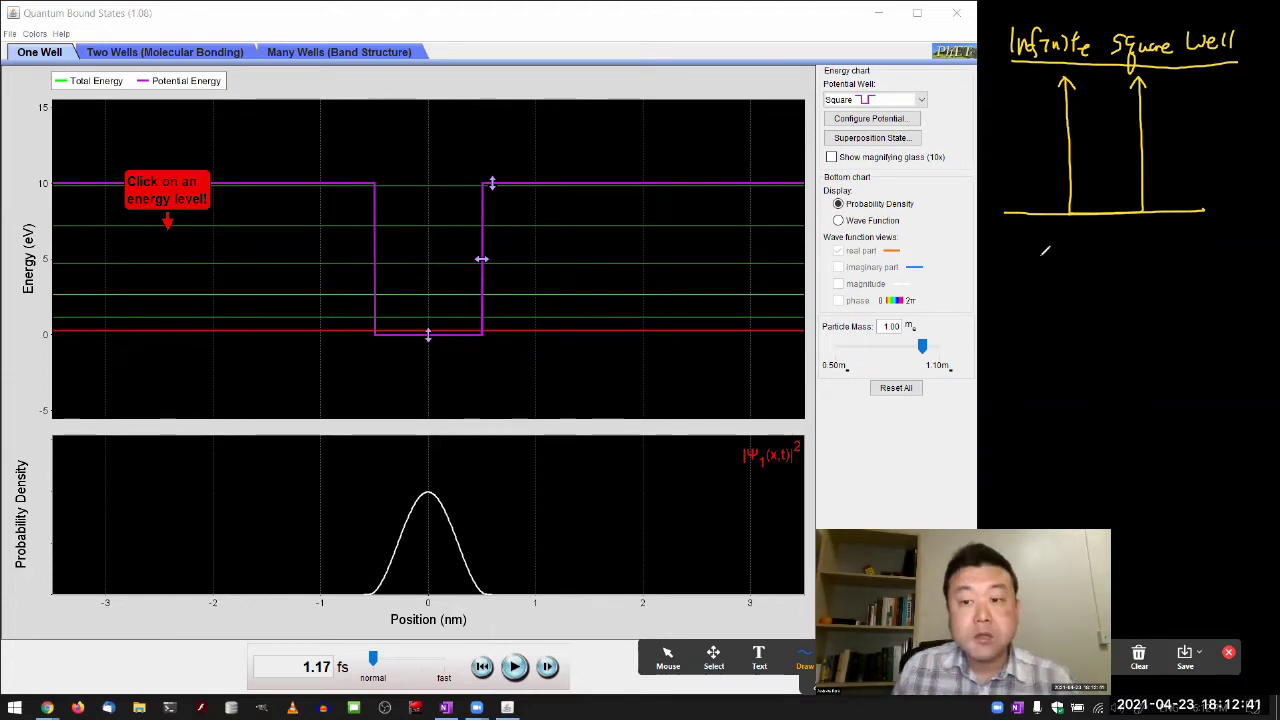
{"action": "mouse_move", "coordinate": [1035, 248]}
{"action": "left_mouse_down"}
{"action": "mouse_move", "coordinate": [1044, 281]}
{"action": "mouse_move", "coordinate": [1052, 262]}
{"action": "mouse_move", "coordinate": [1099, 254]}
{"action": "left_mouse_up"}
{"action": "mouse_move", "coordinate": [1068, 296]}
{"action": "left_mouse_down"}
{"action": "mouse_move", "coordinate": [1102, 294]}
{"action": "mouse_move", "coordinate": [1080, 312]}
{"action": "mouse_move", "coordinate": [1096, 312]}
{"action": "left_mouse_up"}
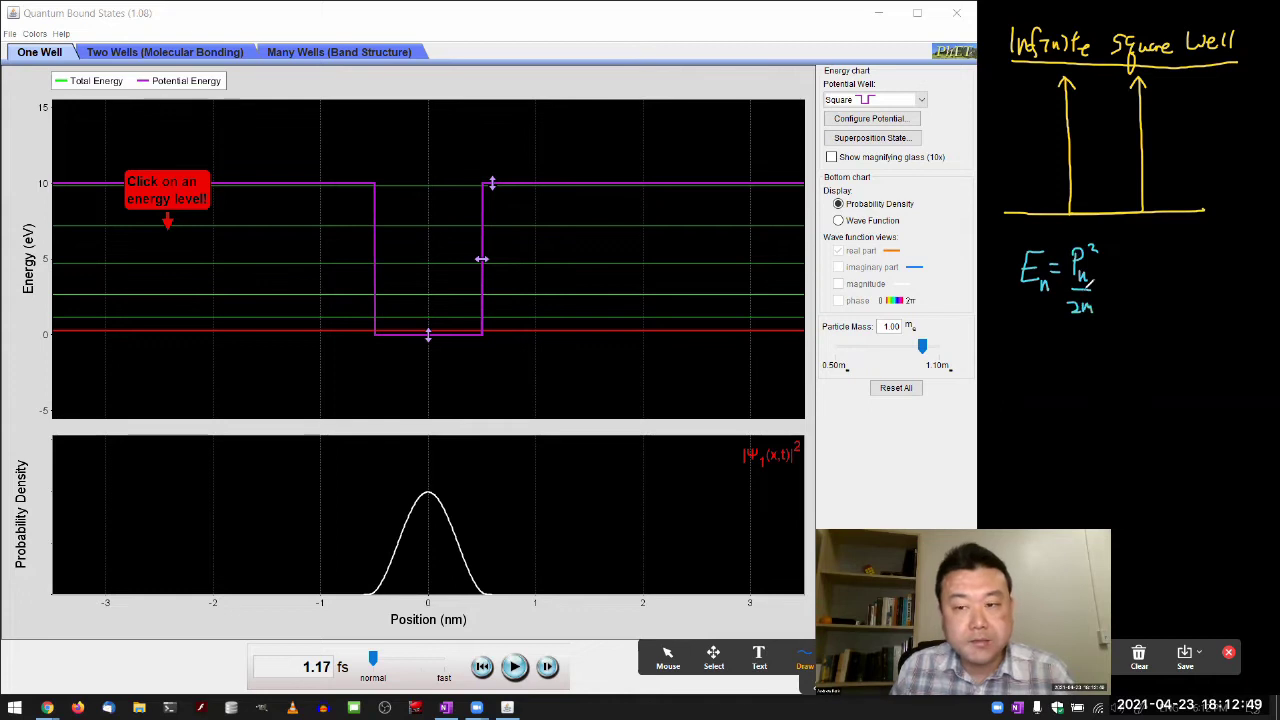
{"action": "left_click_drag", "start_coordinate": [1086, 250], "coordinate": [1095, 258]}
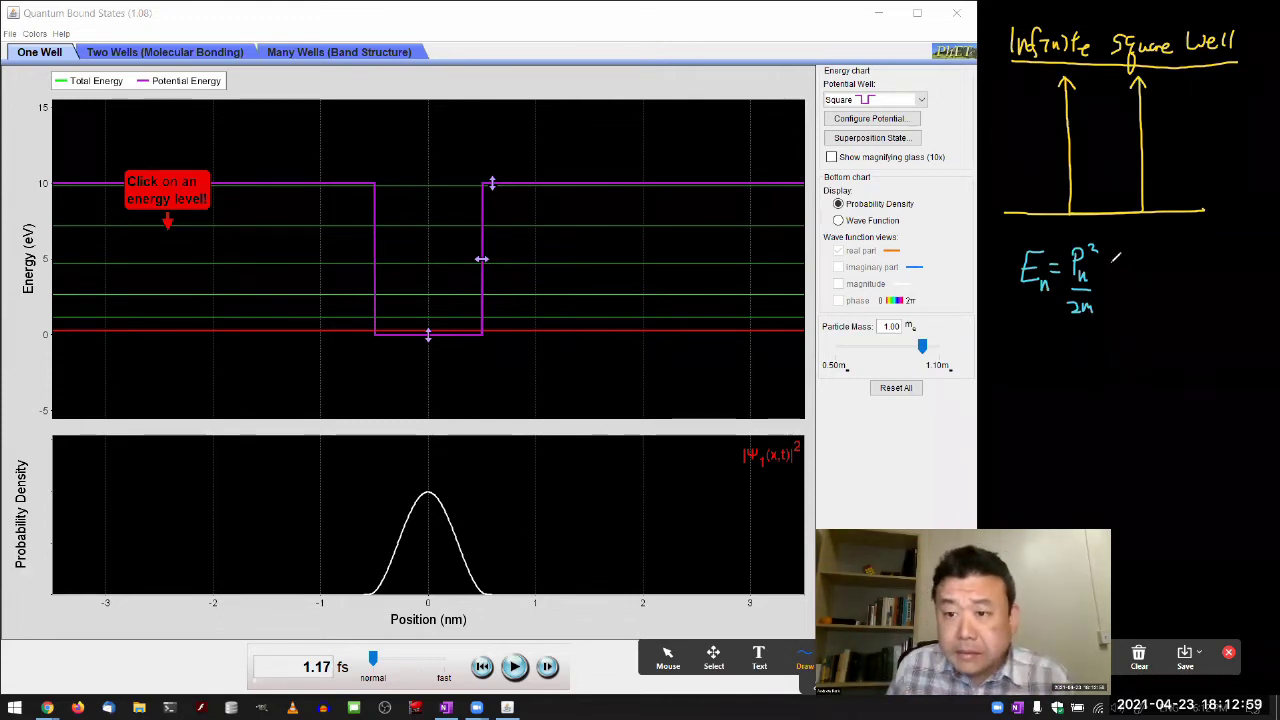
{"action": "left_click_drag", "start_coordinate": [1108, 264], "coordinate": [1122, 263]}
{"action": "left_click_drag", "start_coordinate": [1108, 272], "coordinate": [1122, 271]}
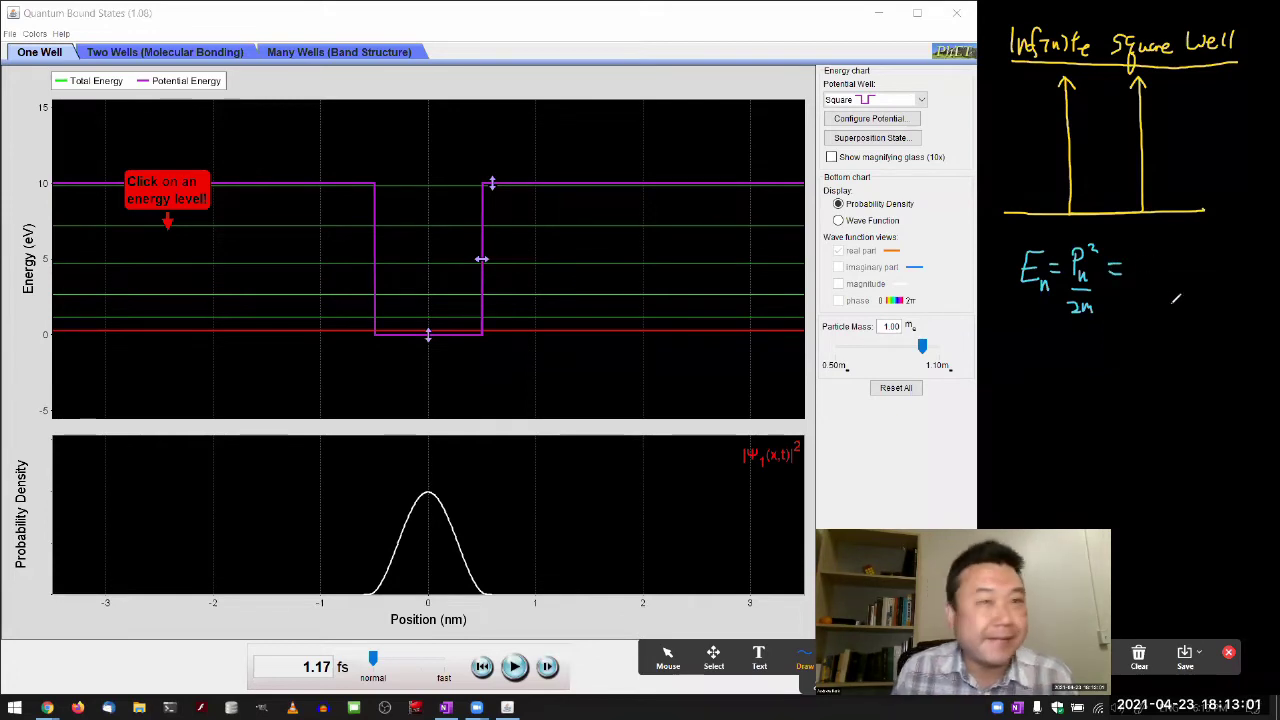
- Write the helper relations λ_n = 2L/n and p = h/λ beneath the formula
{"action": "left_click_drag", "start_coordinate": [1018, 344], "coordinate": [1030, 375]}
{"action": "left_click_drag", "start_coordinate": [1021, 362], "coordinate": [1012, 376]}
{"action": "mouse_move", "coordinate": [1030, 368]}
{"action": "left_mouse_down"}
{"action": "mouse_move", "coordinate": [1038, 380]}
{"action": "mouse_move", "coordinate": [1087, 366]}
{"action": "mouse_move", "coordinate": [1080, 390]}
{"action": "mouse_move", "coordinate": [1088, 376]}
{"action": "left_mouse_up"}
{"action": "mouse_move", "coordinate": [1017, 418]}
{"action": "left_mouse_down"}
{"action": "mouse_move", "coordinate": [1018, 442]}
{"action": "mouse_move", "coordinate": [1020, 426]}
{"action": "left_mouse_up"}
{"action": "left_click_drag", "start_coordinate": [1029, 419], "coordinate": [1041, 427]}
{"action": "left_click_drag", "start_coordinate": [1052, 412], "coordinate": [1067, 441]}
{"action": "mouse_move", "coordinate": [1072, 430]}
{"action": "left_mouse_down"}
{"action": "mouse_move", "coordinate": [1085, 452]}
{"action": "mouse_move", "coordinate": [1072, 453]}
{"action": "left_mouse_up"}
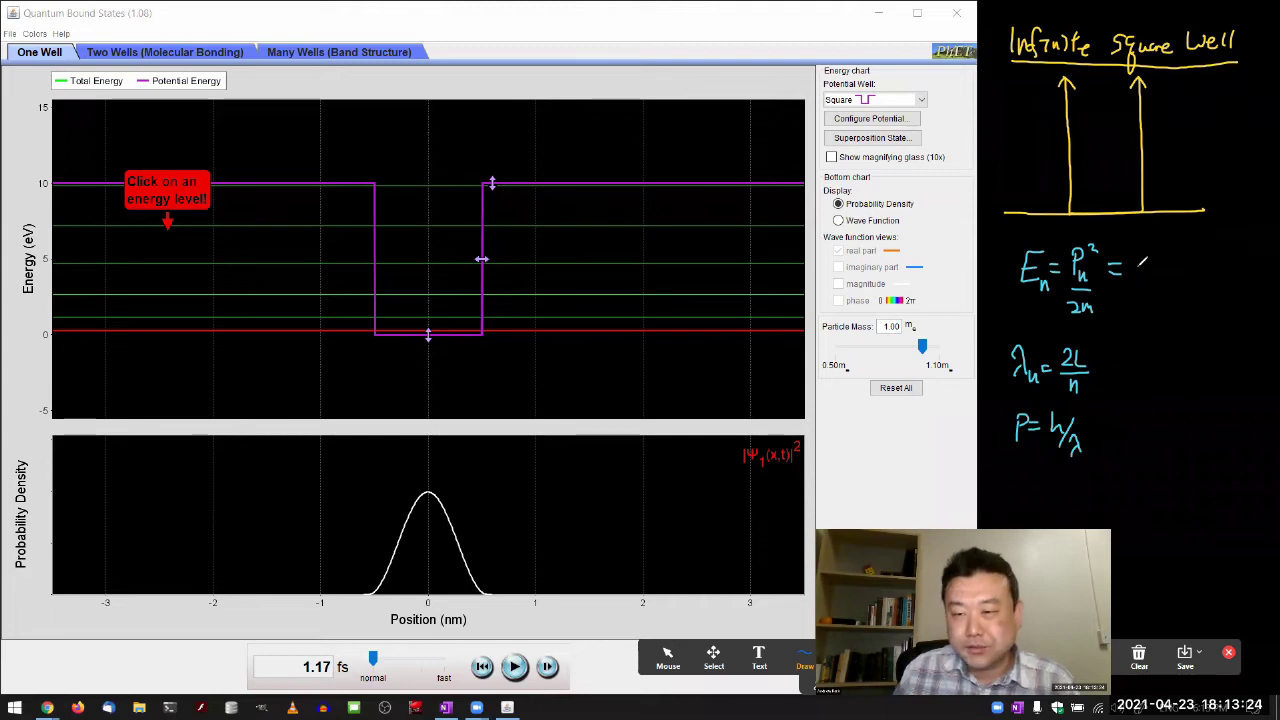
- Complete the formula with n²h²/8mL², underline it, and erase p = h/λ
{"action": "mouse_move", "coordinate": [1149, 231]}
{"action": "left_mouse_down"}
{"action": "mouse_move", "coordinate": [1150, 271]}
{"action": "mouse_move", "coordinate": [1166, 272]}
{"action": "left_mouse_up"}
{"action": "left_click_drag", "start_coordinate": [1165, 231], "coordinate": [1176, 246]}
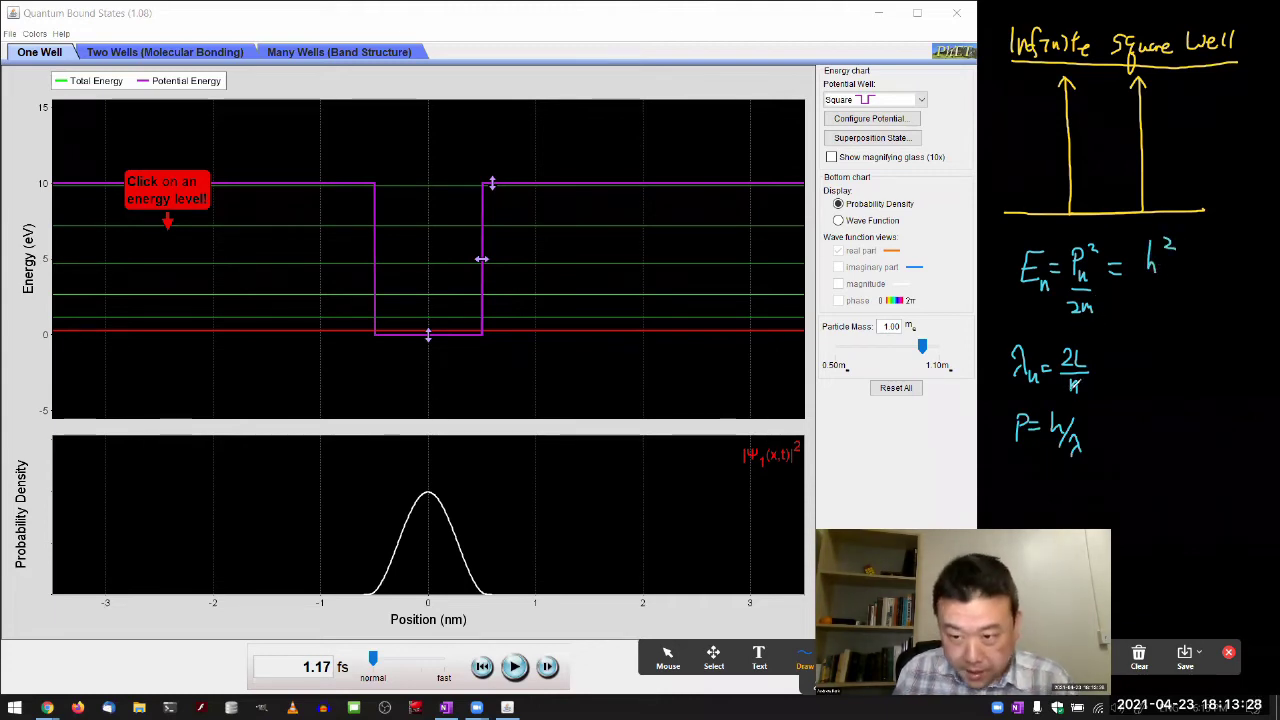
{"action": "left_click_drag", "start_coordinate": [1136, 254], "coordinate": [1148, 272]}
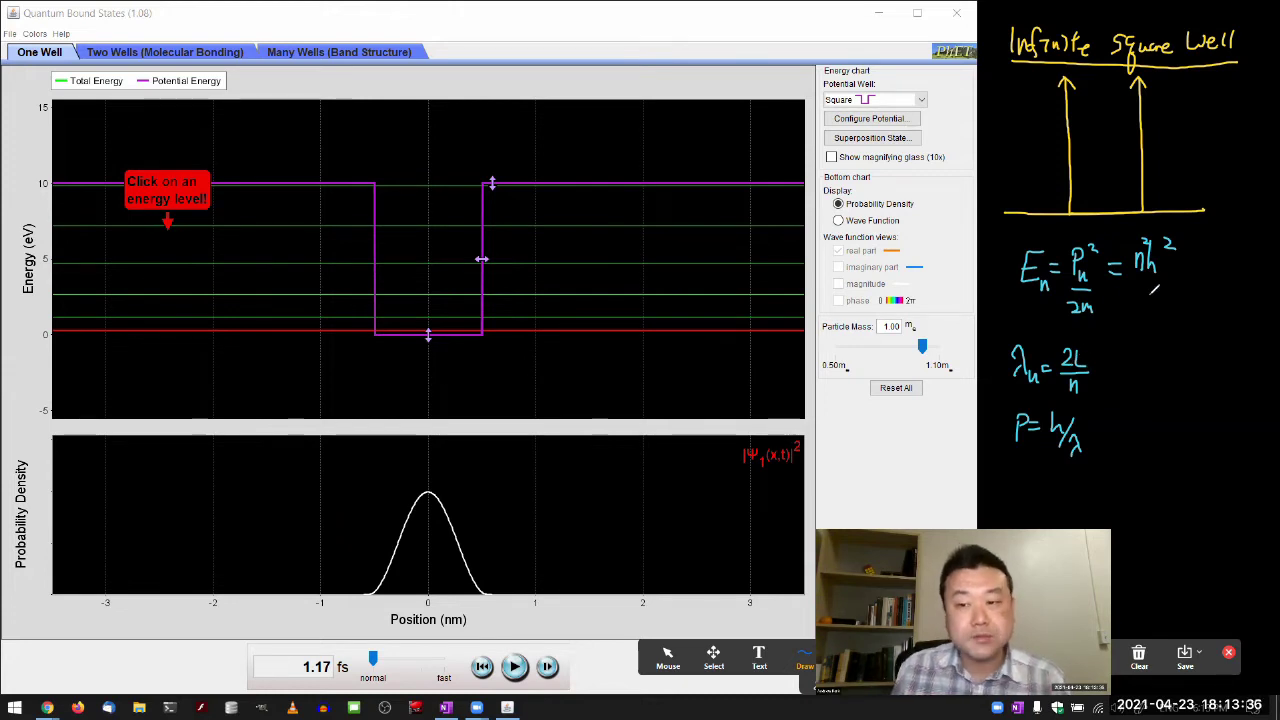
{"action": "left_click_drag", "start_coordinate": [1130, 297], "coordinate": [1196, 300]}
{"action": "left_click_drag", "start_coordinate": [1030, 326], "coordinate": [1224, 321]}
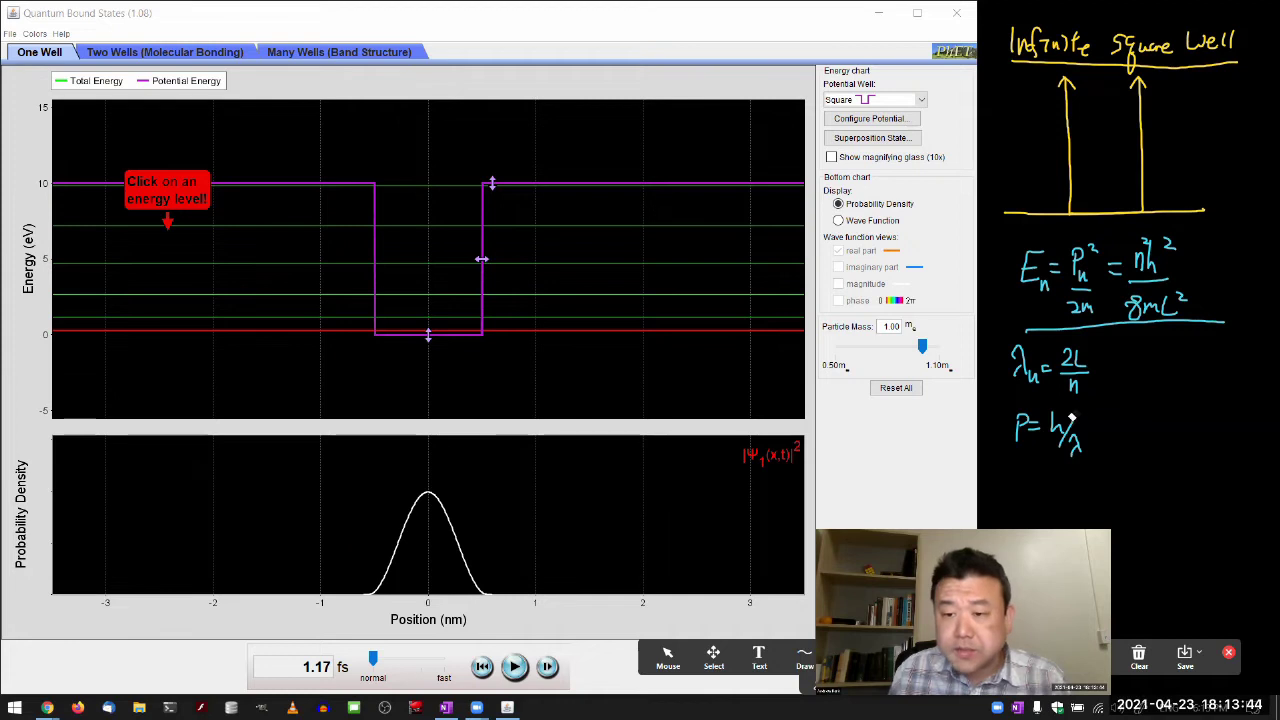
{"action": "mouse_move", "coordinate": [1080, 440]}
{"action": "left_mouse_down"}
{"action": "mouse_move", "coordinate": [1024, 431]}
{"action": "mouse_move", "coordinate": [1022, 407]}
{"action": "mouse_move", "coordinate": [1031, 379]}
{"action": "mouse_move", "coordinate": [1074, 396]}
{"action": "left_mouse_up"}
- Resume the pen and write E ∝ n² below the energy formula
{"action": "left_click", "coordinate": [1095, 660]}
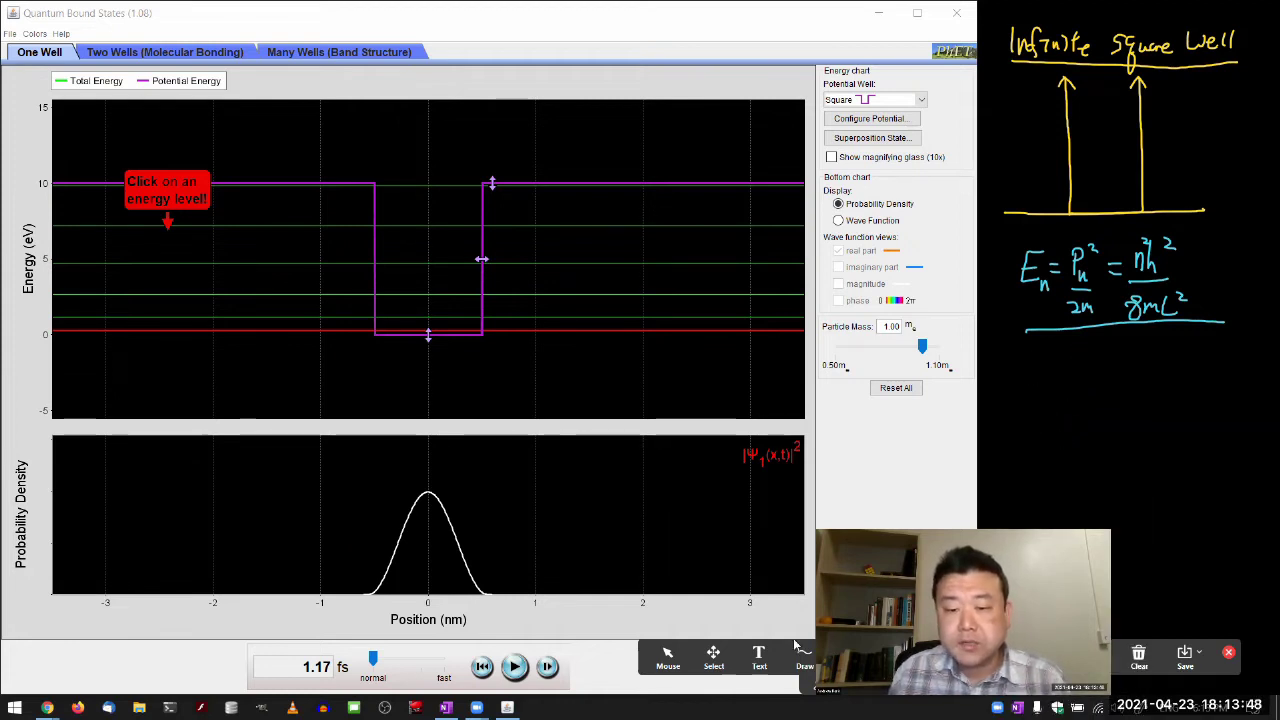
{"action": "left_click", "coordinate": [804, 657]}
{"action": "mouse_move", "coordinate": [1040, 350]}
{"action": "left_mouse_down"}
{"action": "mouse_move", "coordinate": [1040, 378]}
{"action": "mouse_move", "coordinate": [1108, 381]}
{"action": "mouse_move", "coordinate": [1123, 351]}
{"action": "left_mouse_up"}
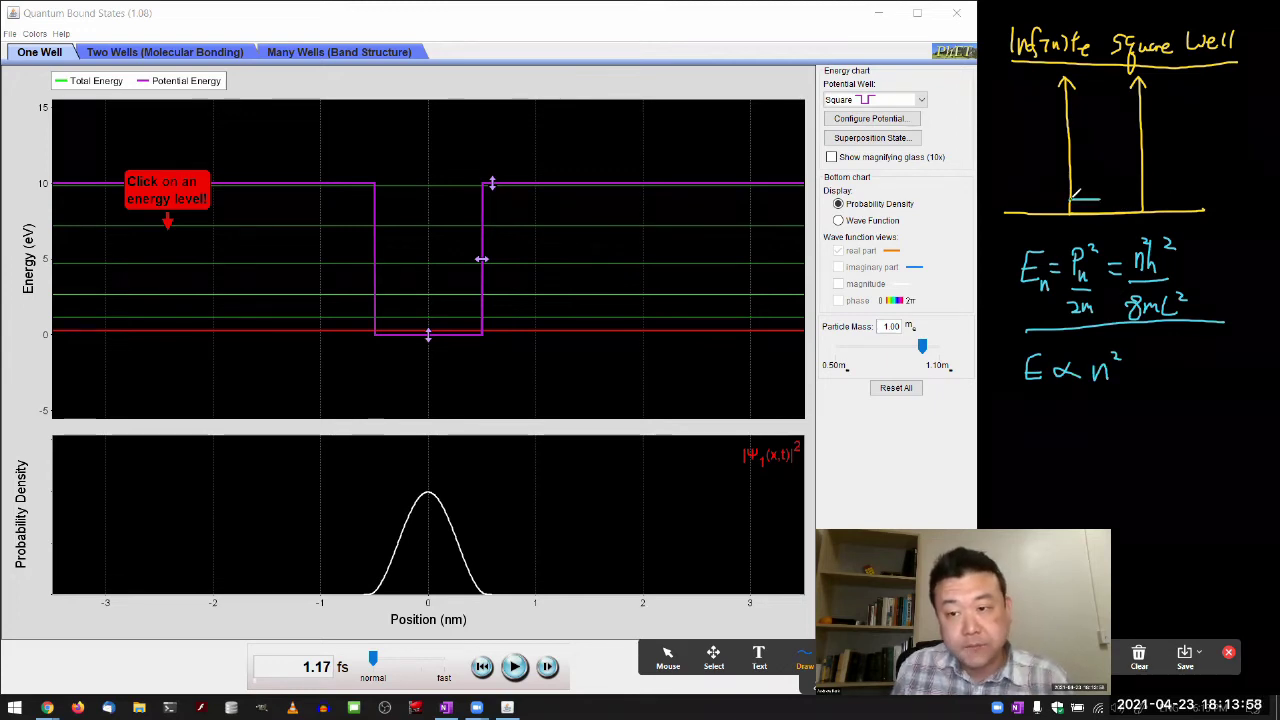
- Draw and label levels E1, E2 = 4E1 and E3 inside the sketched well, then stop annotating
{"action": "left_click_drag", "start_coordinate": [1100, 200], "coordinate": [1162, 204]}
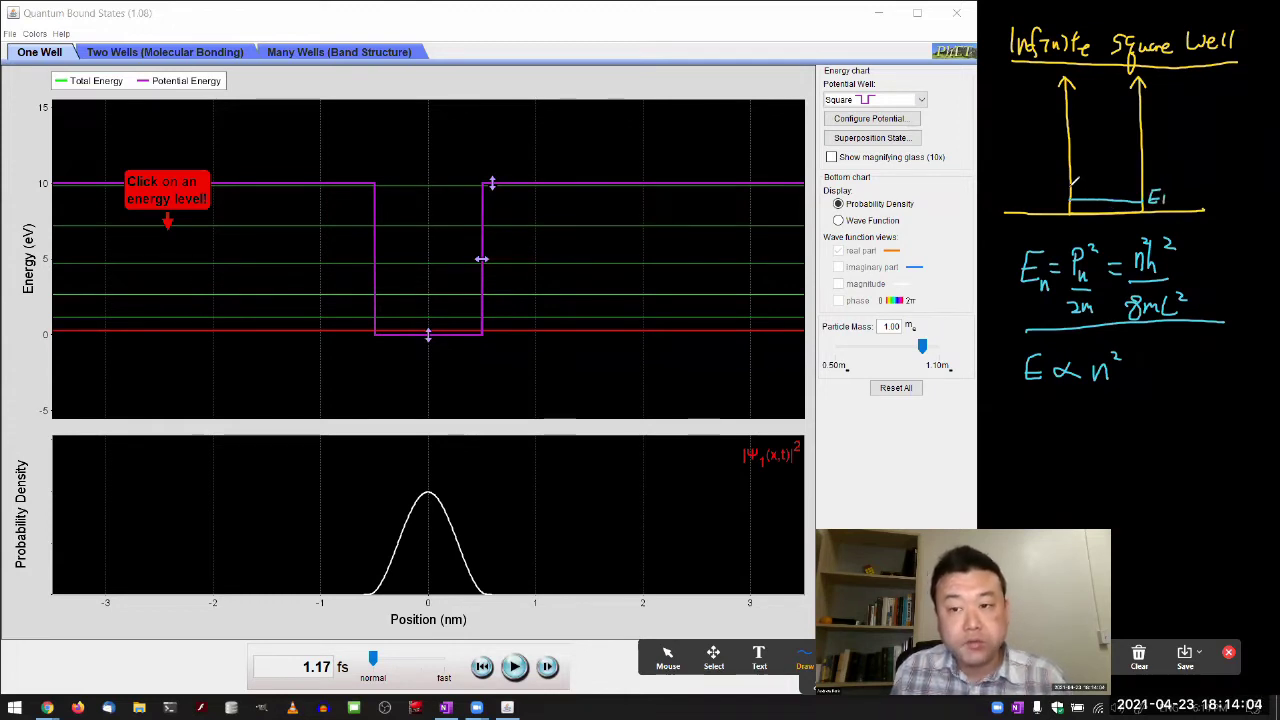
{"action": "left_click_drag", "start_coordinate": [1067, 185], "coordinate": [1077, 185]}
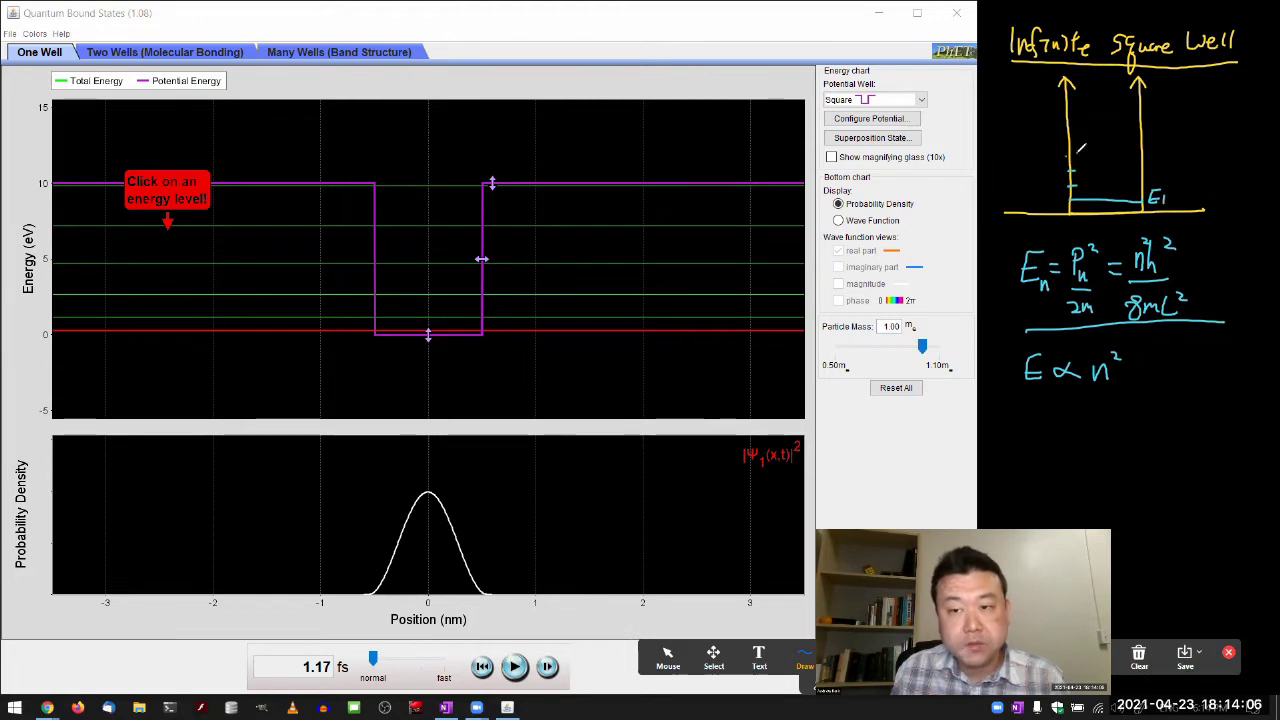
{"action": "left_click_drag", "start_coordinate": [1072, 153], "coordinate": [1177, 158]}
{"action": "left_click_drag", "start_coordinate": [1167, 164], "coordinate": [1193, 162]}
{"action": "mouse_move", "coordinate": [1190, 152]}
{"action": "left_mouse_down"}
{"action": "mouse_move", "coordinate": [1190, 170]}
{"action": "mouse_move", "coordinate": [1210, 166]}
{"action": "left_mouse_up"}
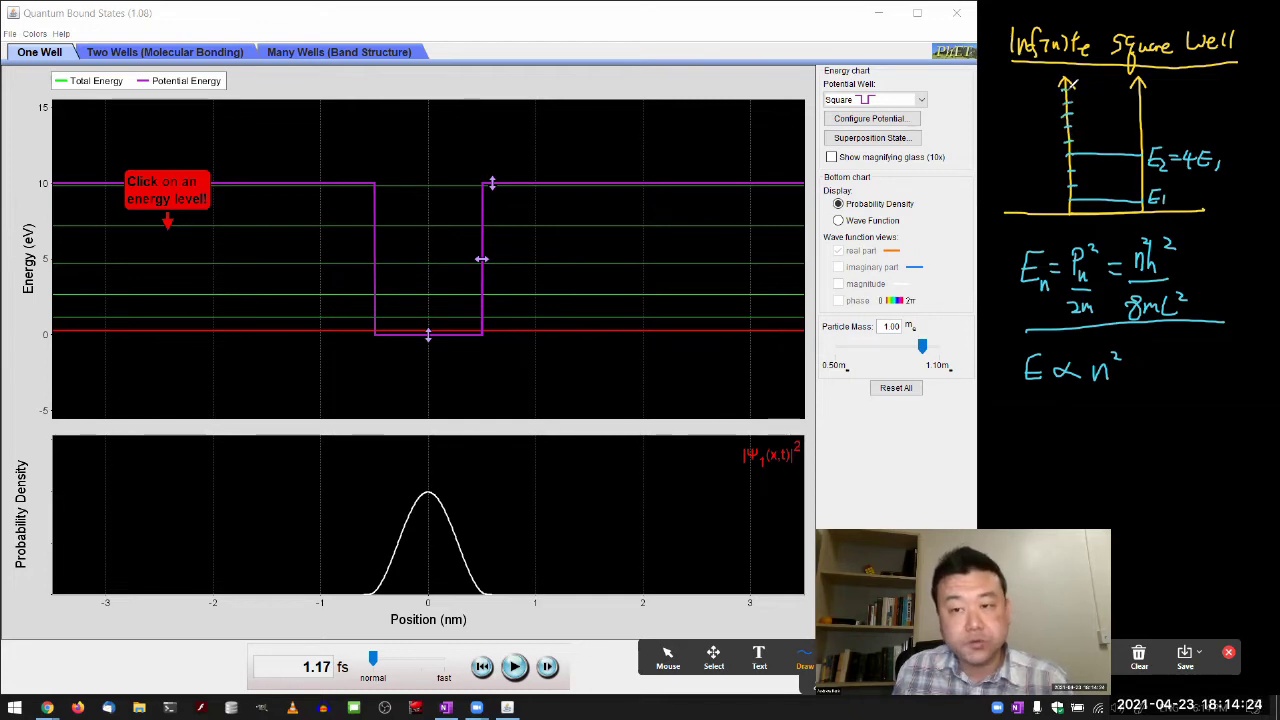
{"action": "left_click_drag", "start_coordinate": [1068, 90], "coordinate": [1164, 104]}
{"action": "left_click_drag", "start_coordinate": [1160, 102], "coordinate": [1162, 118]}
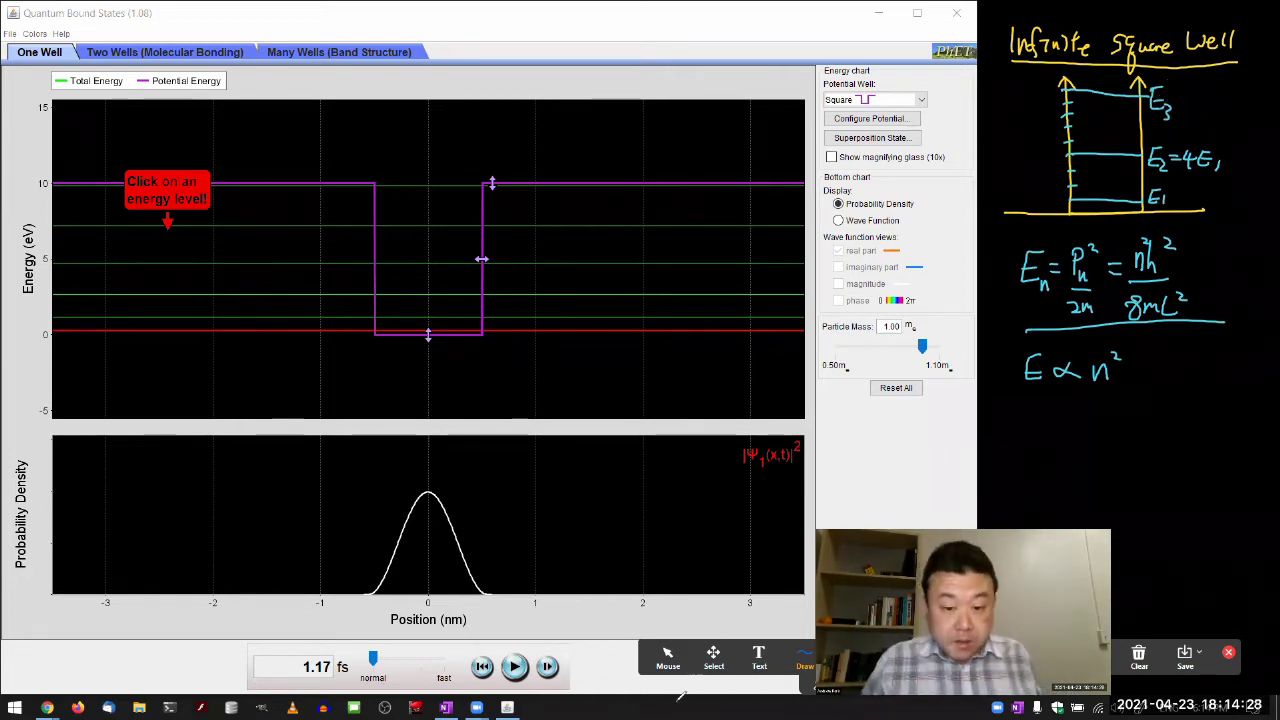
{"action": "left_click", "coordinate": [668, 658]}
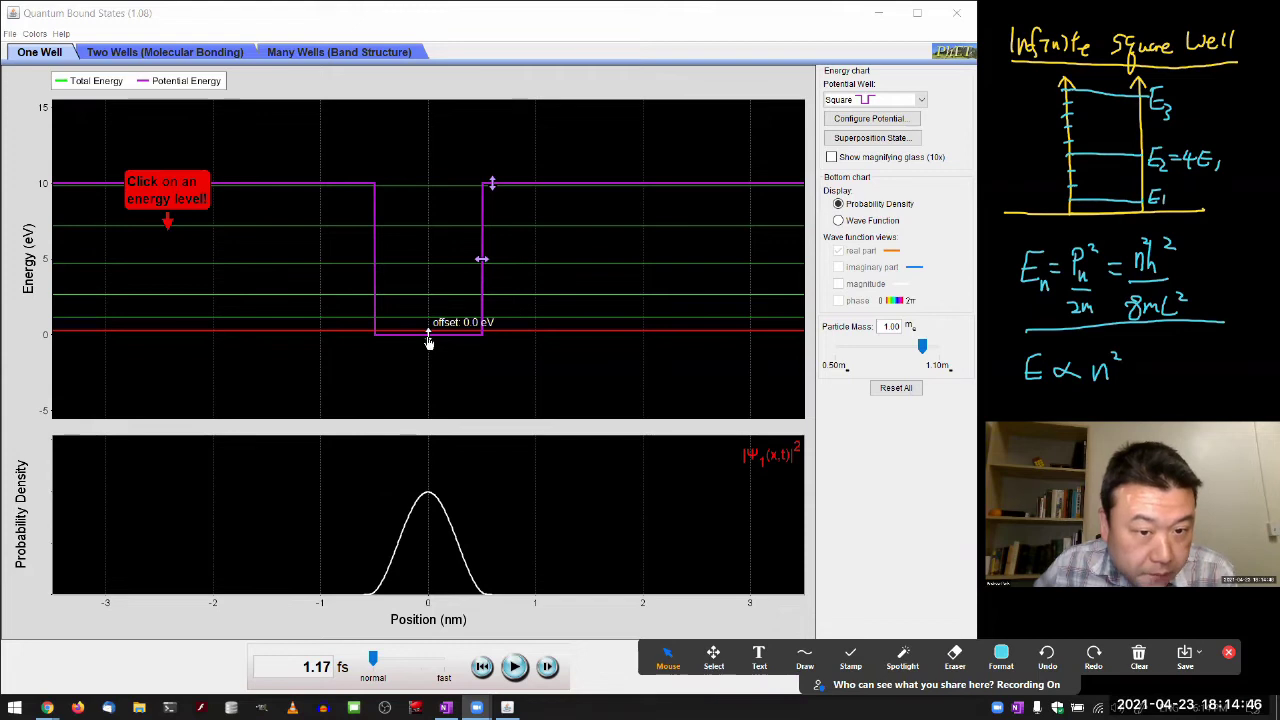
- Drag the square well's height from 10 eV up to about 15 eV
{"action": "mouse_move", "coordinate": [401, 351]}
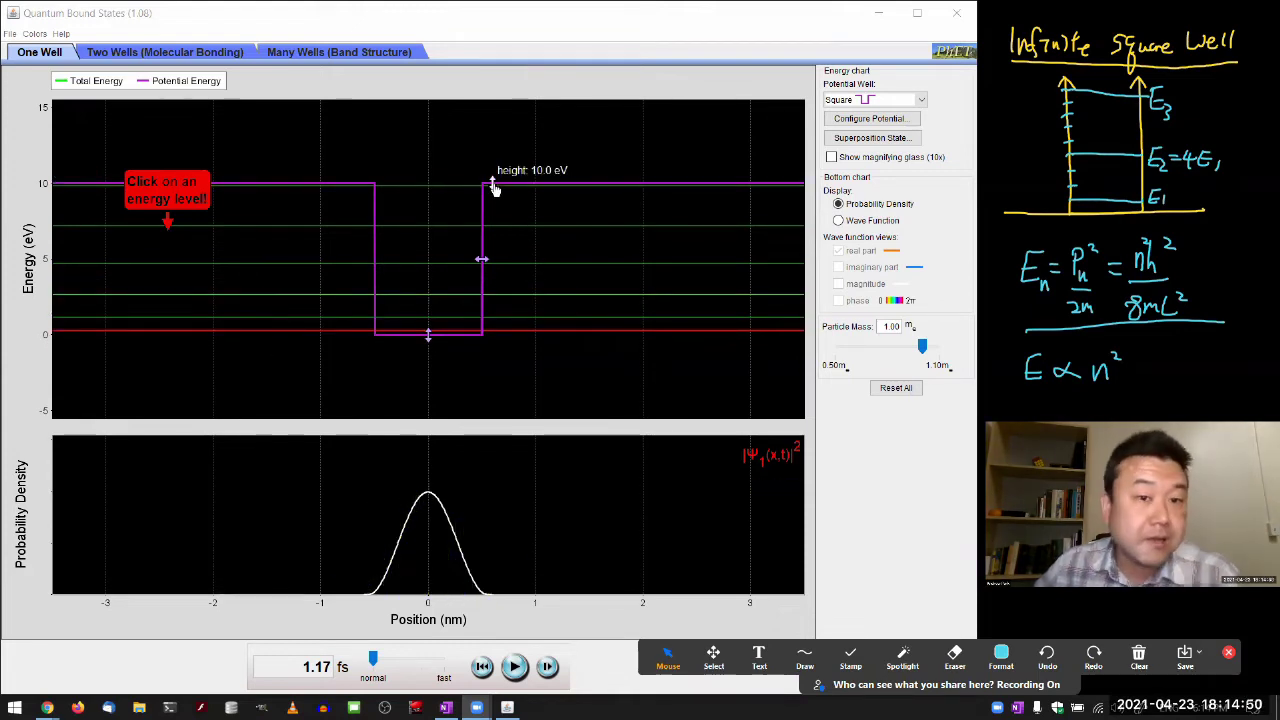
{"action": "left_click_drag", "start_coordinate": [492, 189], "coordinate": [506, 91]}
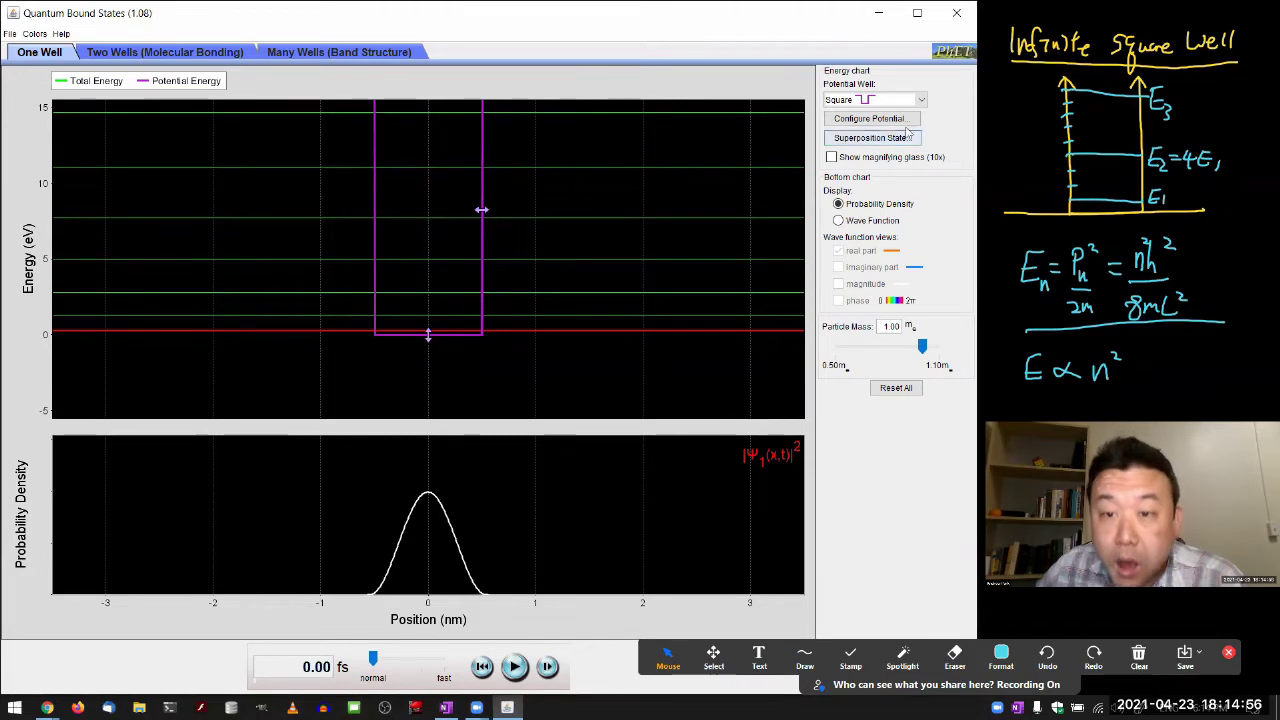
- Set the square well's height to 20.0 eV in Configure Potential and close the dialog
{"action": "left_click", "coordinate": [869, 118]}
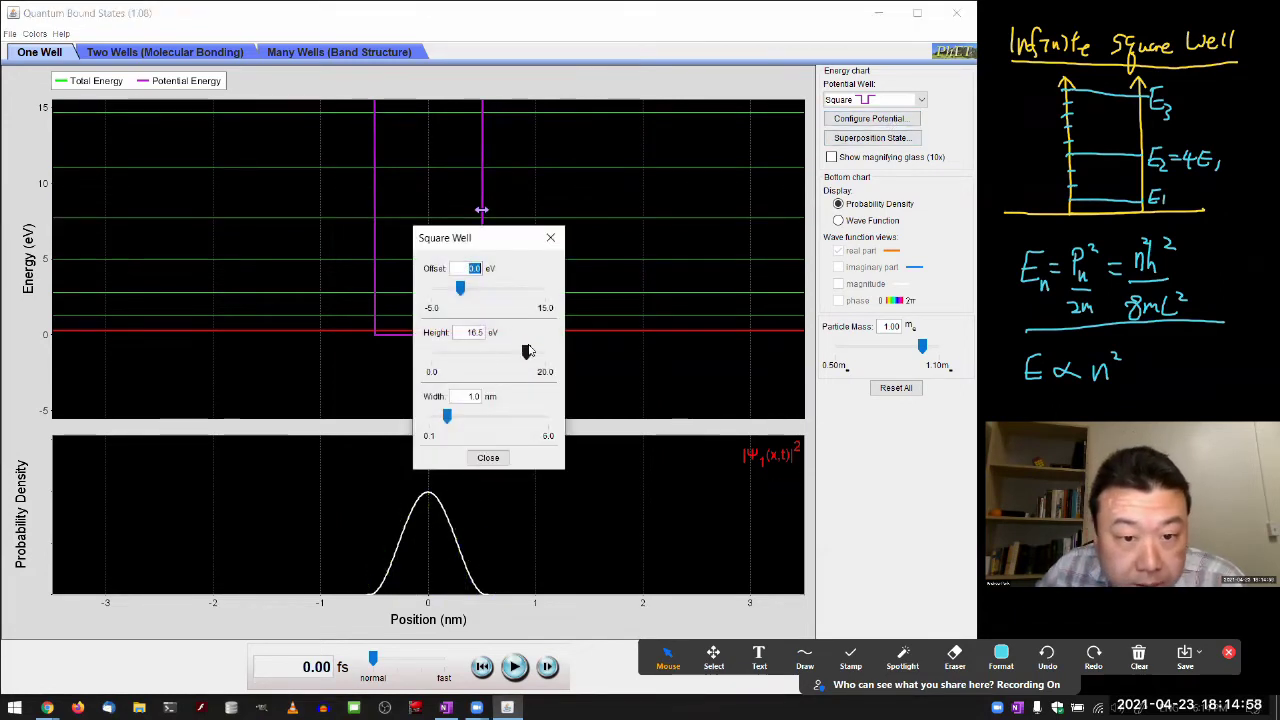
{"action": "left_click_drag", "start_coordinate": [526, 352], "coordinate": [572, 356]}
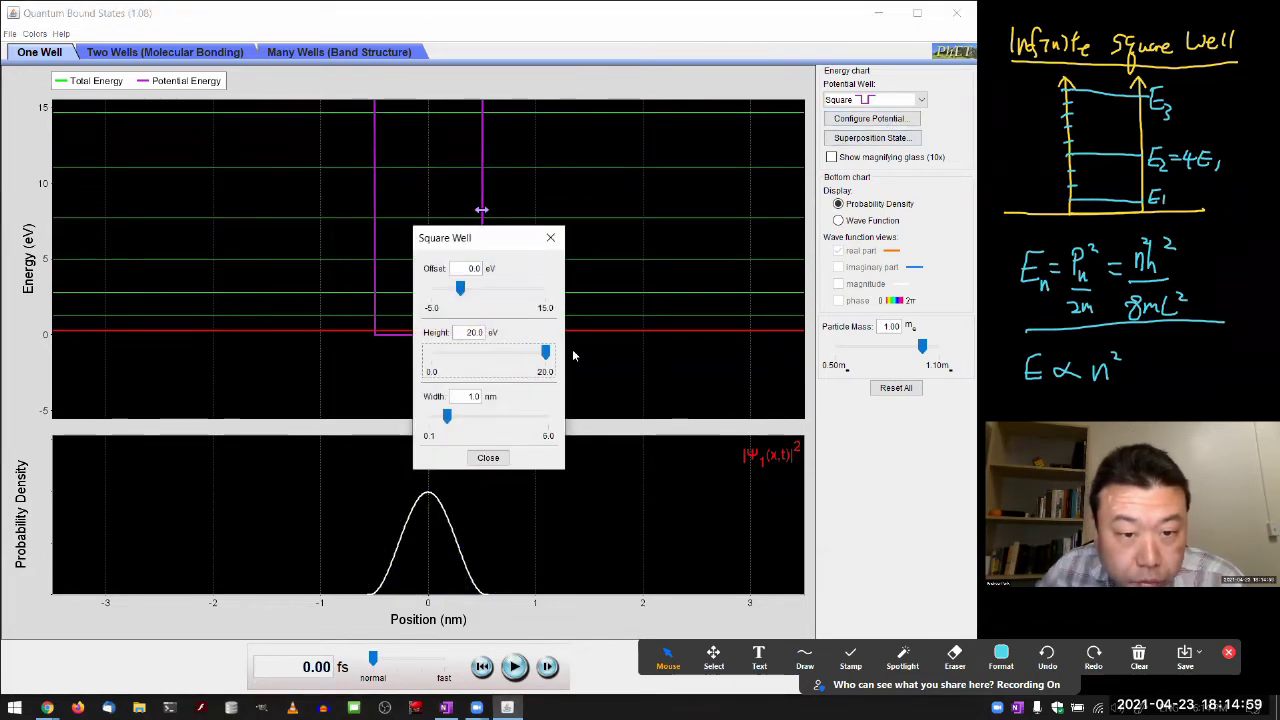
{"action": "left_click", "coordinate": [487, 459]}
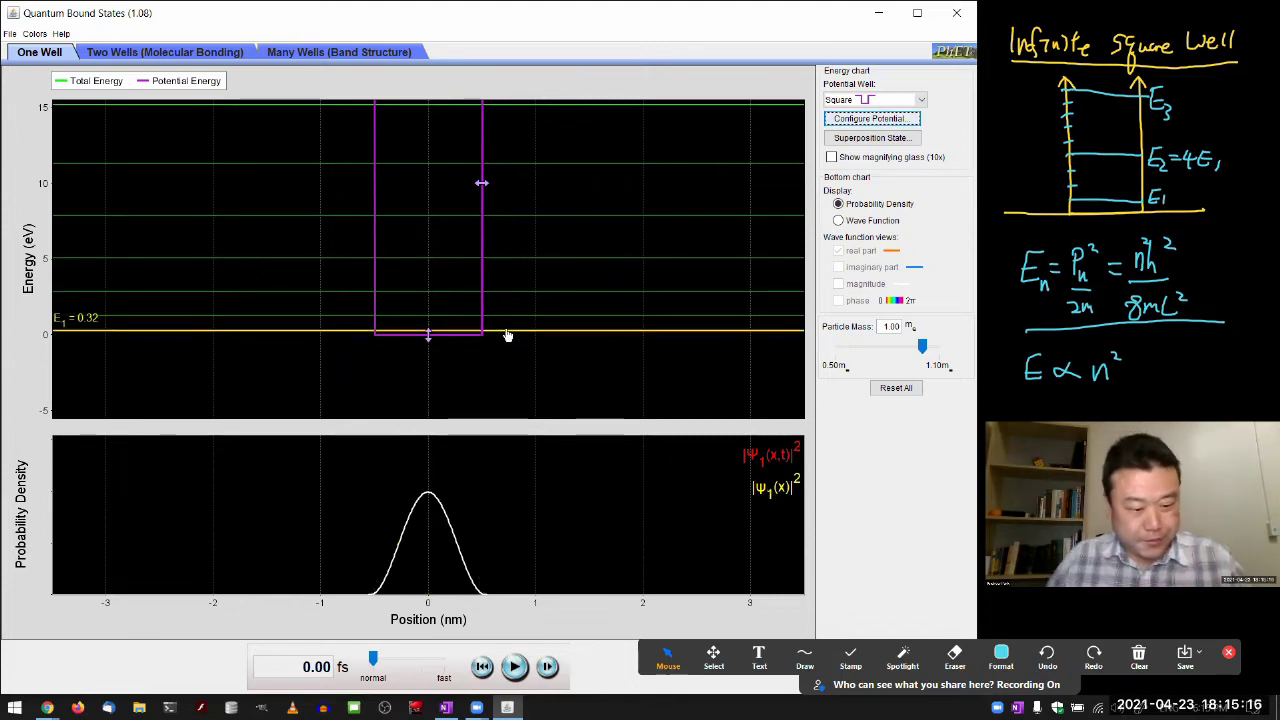
- Launch Calculator beside the energy chart and compute 0.32 × 4 from the E1 level
{"action": "key", "text": "super"}
{"action": "type", "text": "cal"}
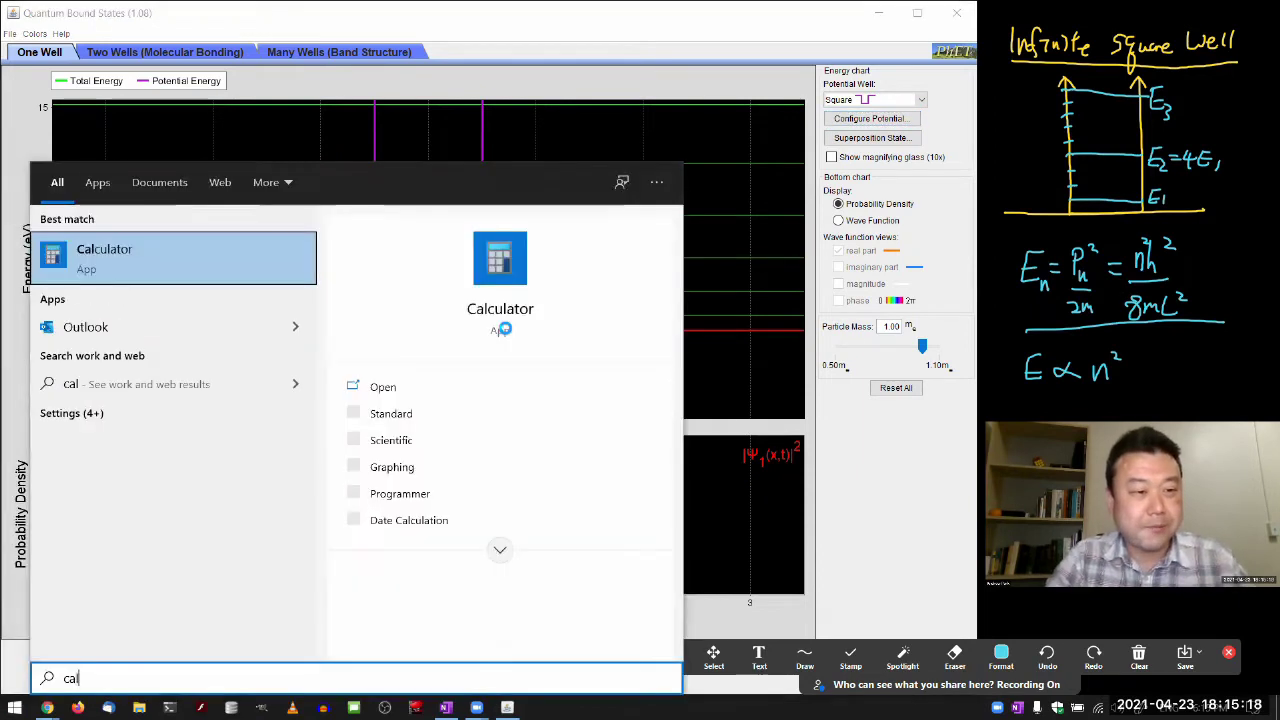
{"action": "key", "text": "Return"}
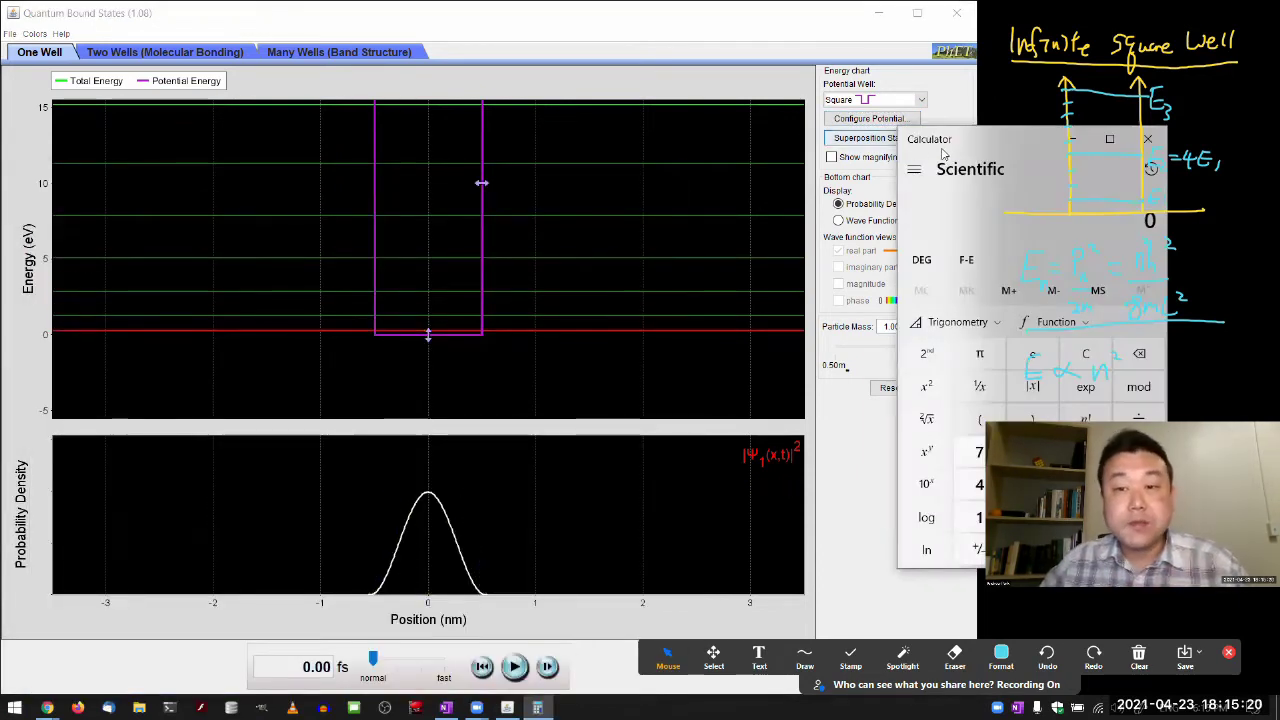
{"action": "left_click_drag", "start_coordinate": [948, 140], "coordinate": [775, 212]}
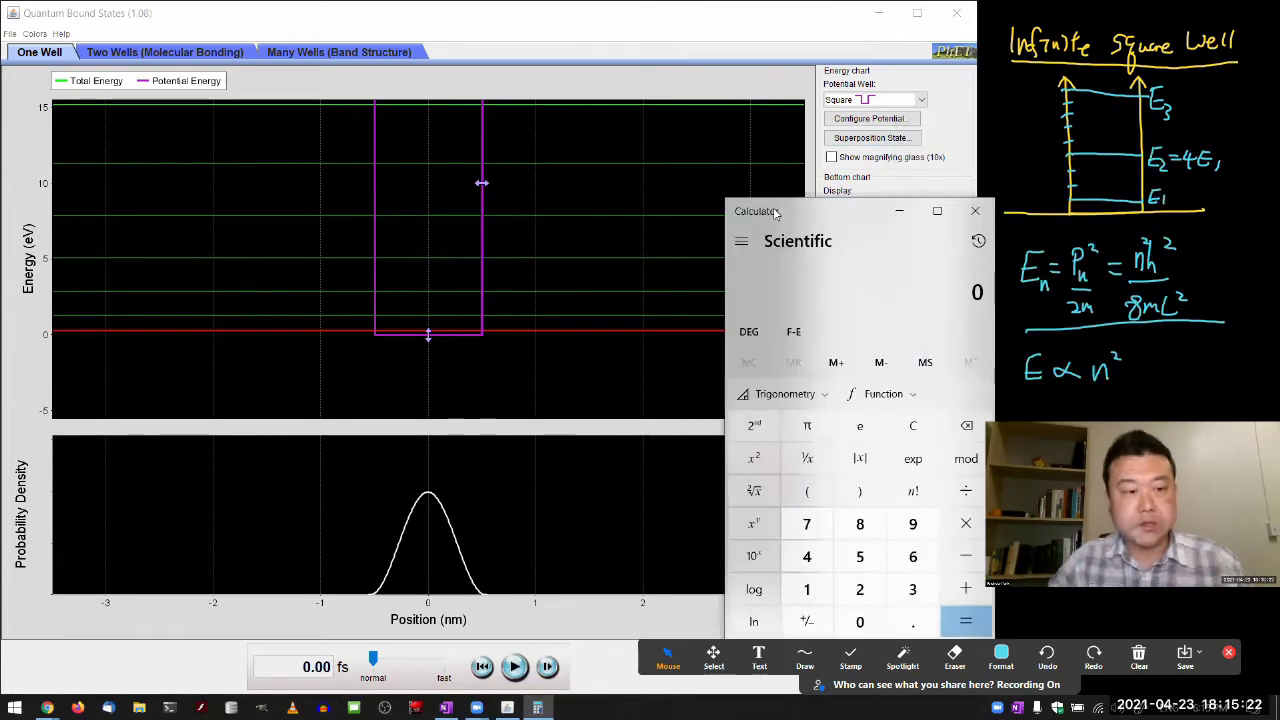
{"action": "type", "text": ".32"}
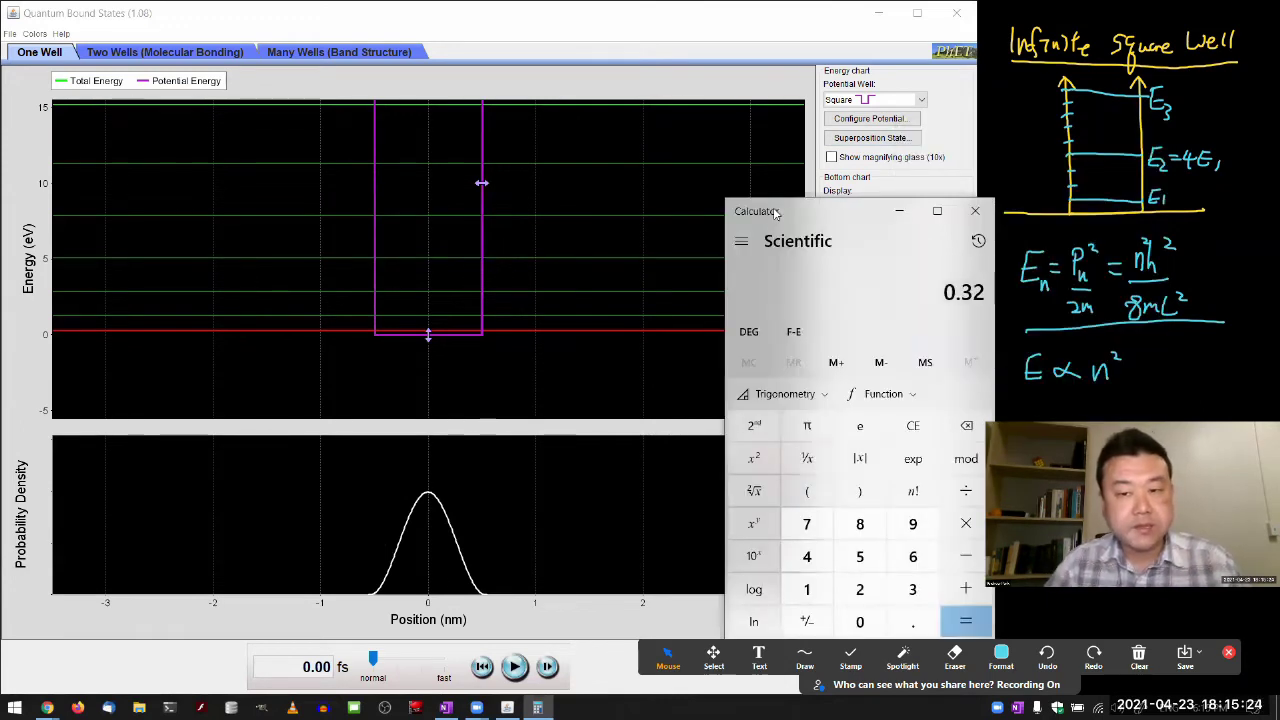
{"action": "mouse_move", "coordinate": [514, 335]}
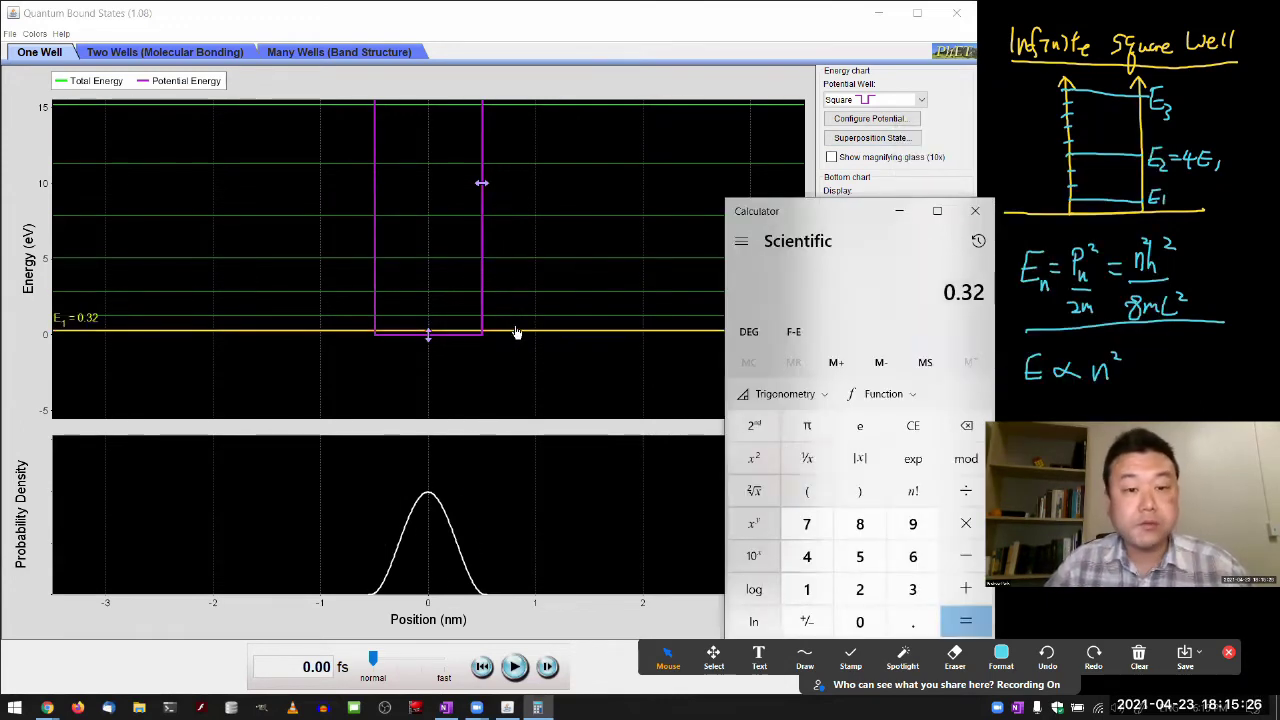
{"action": "left_click", "coordinate": [517, 328]}
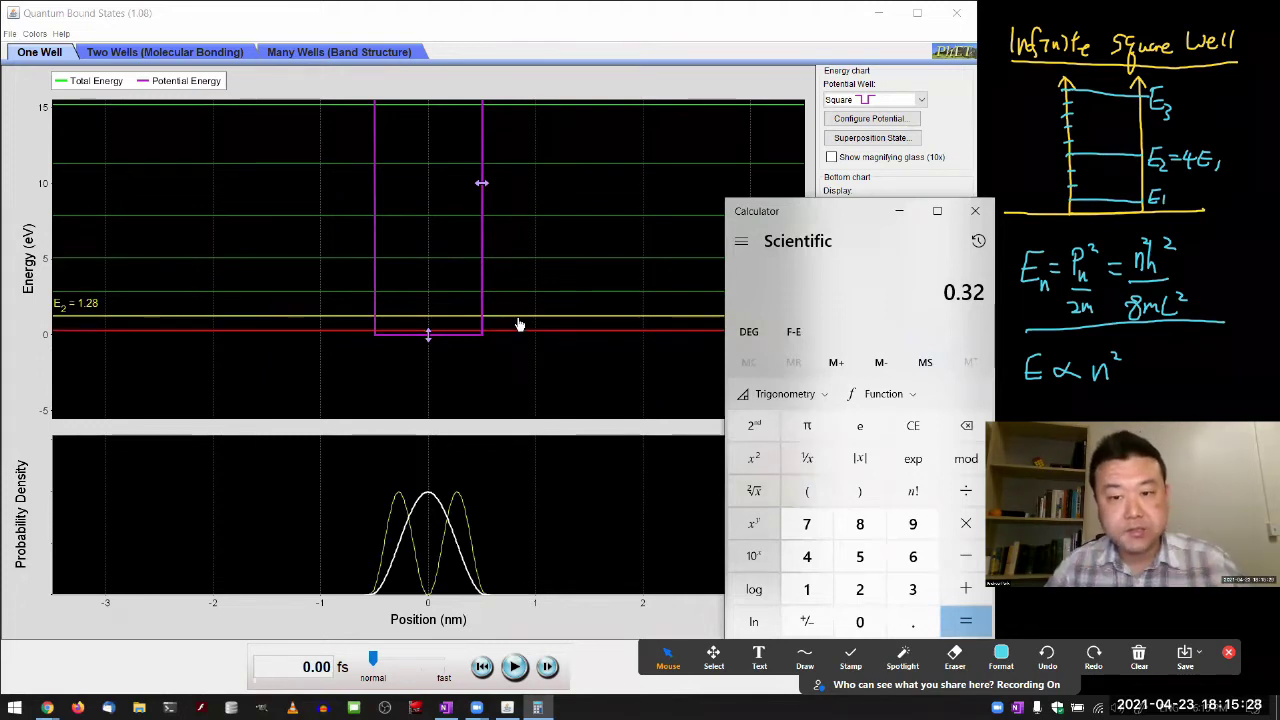
{"action": "type", "text": "*4"}
{"action": "key", "text": "Return"}
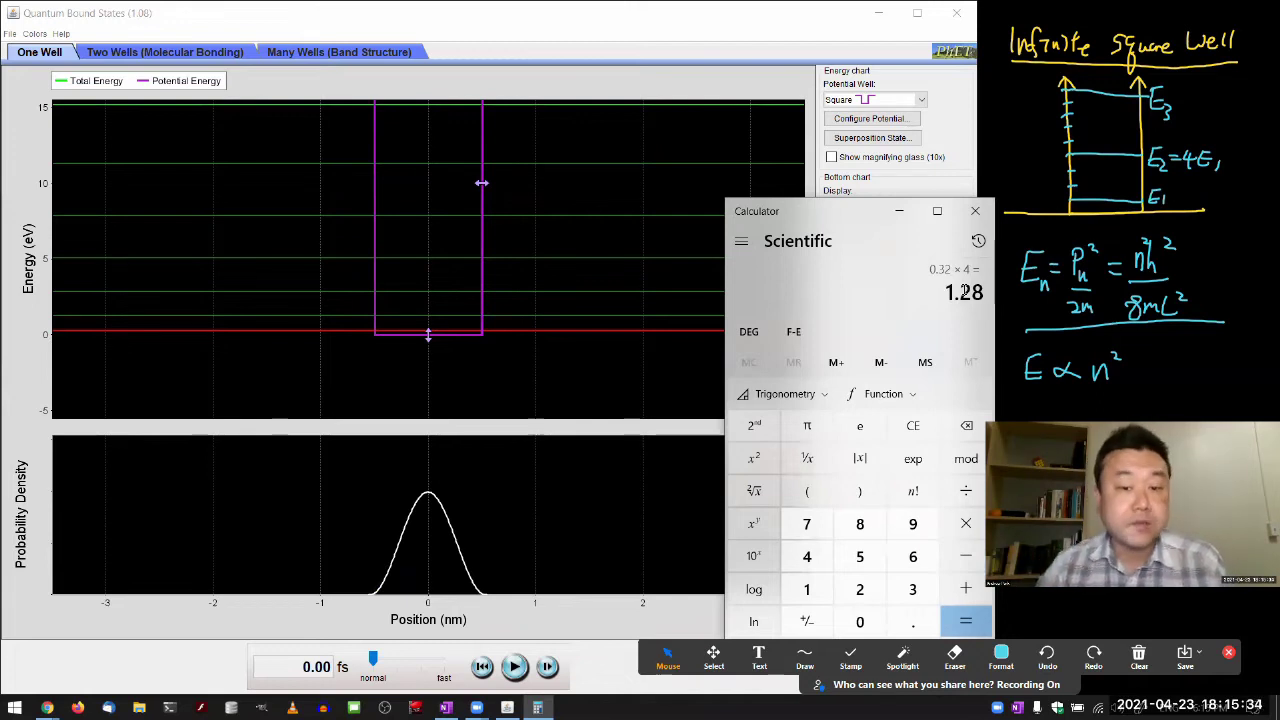
- Compute 0.32 × 9 and 0.32 × 16 = 5.12 for the third and fourth levels
{"action": "mouse_move", "coordinate": [524, 328]}
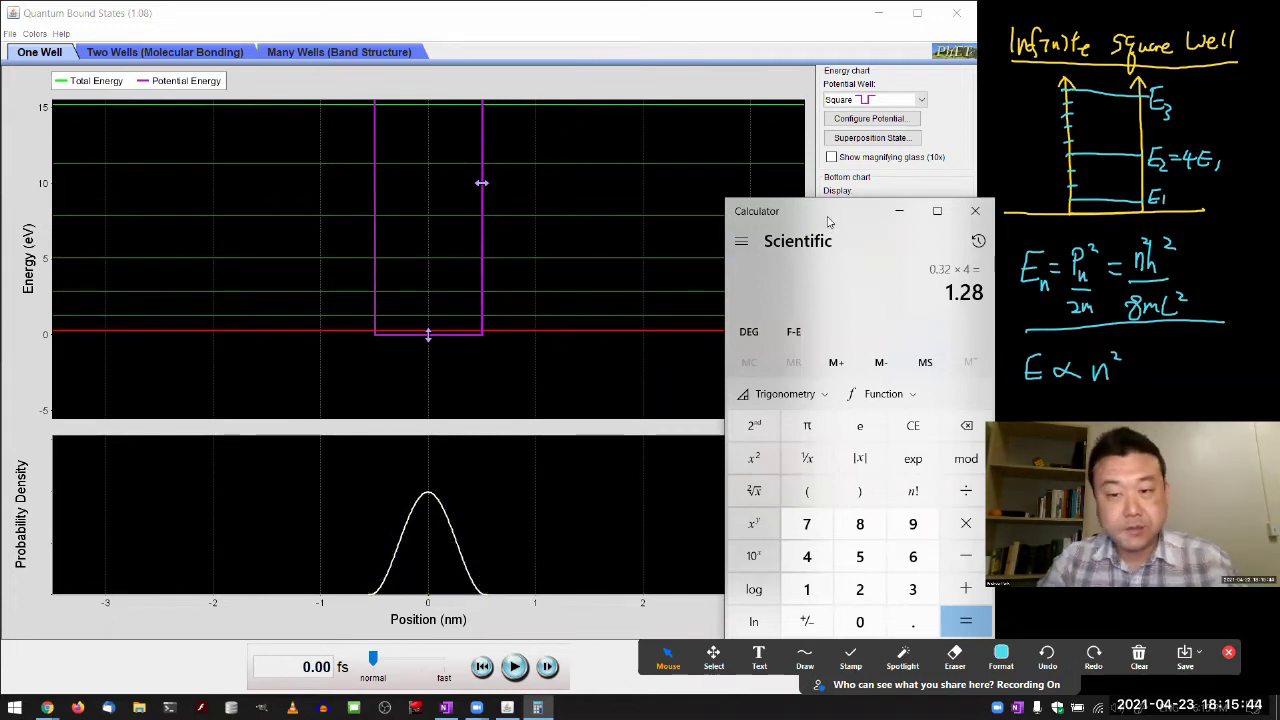
{"action": "type", "text": "0.32*"}
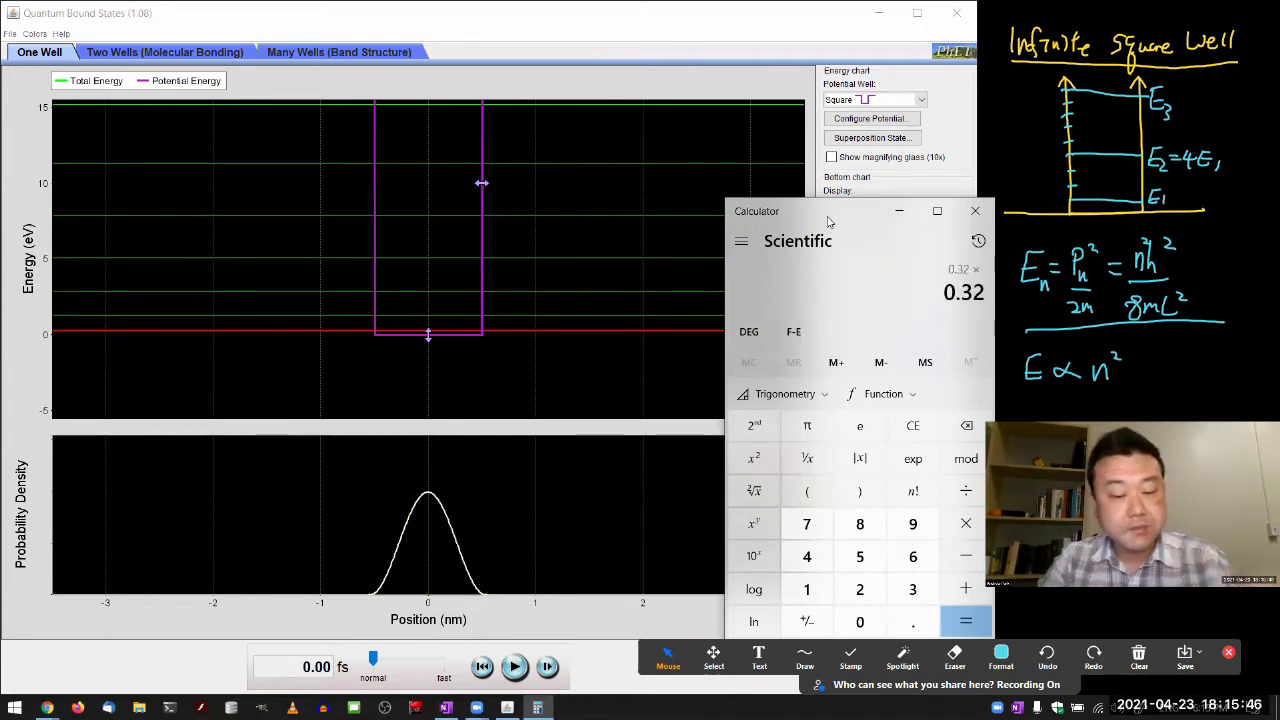
{"action": "type", "text": "9"}
{"action": "key", "text": "Return"}
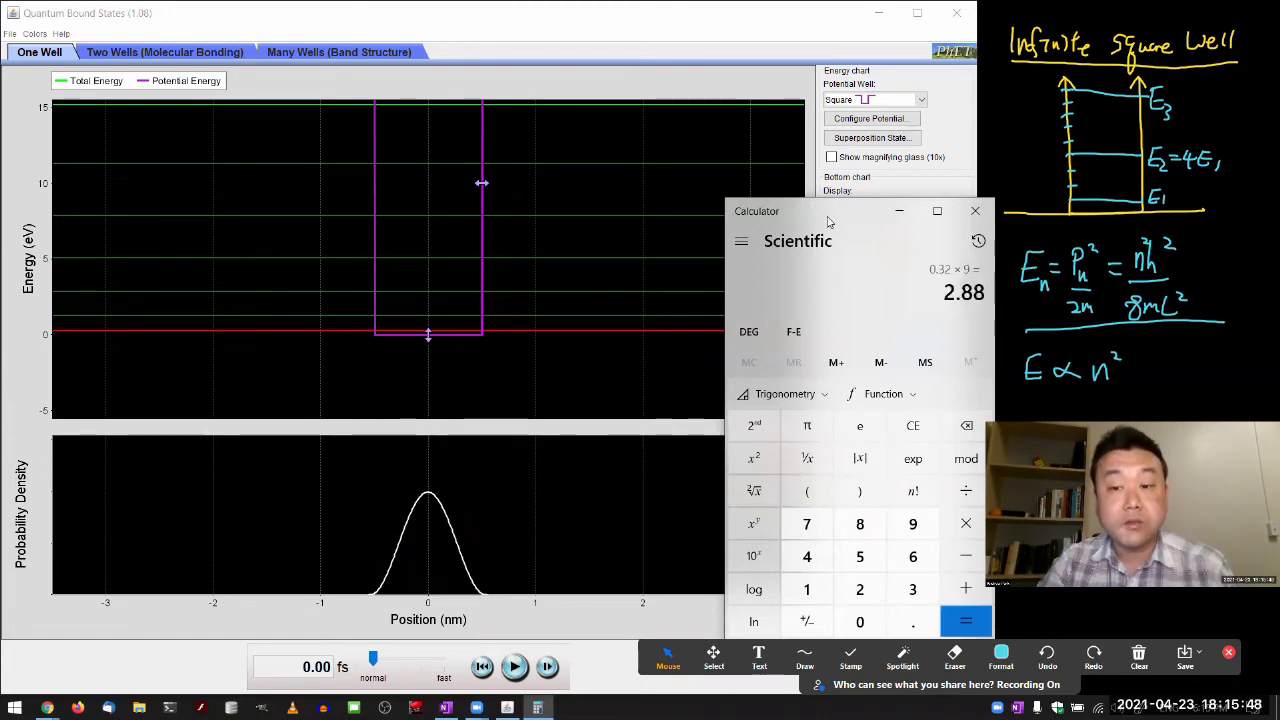
{"action": "mouse_move", "coordinate": [548, 302]}
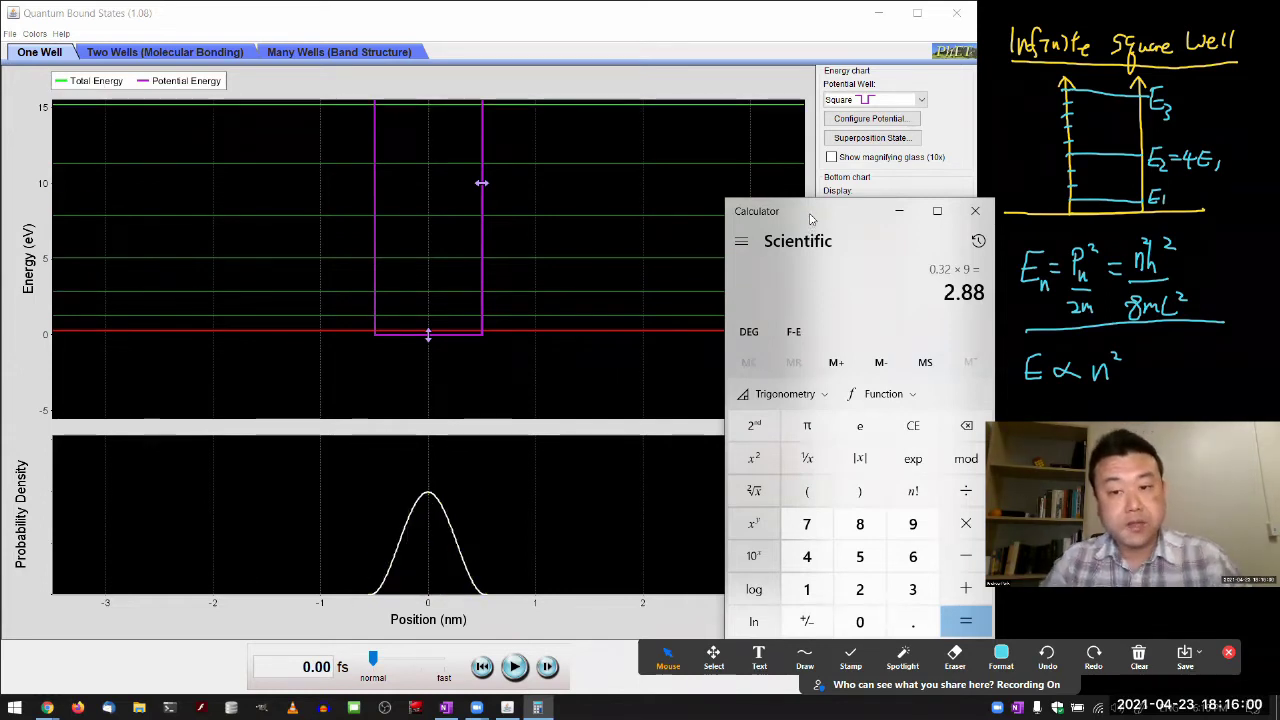
{"action": "type", "text": "0.32 × "}
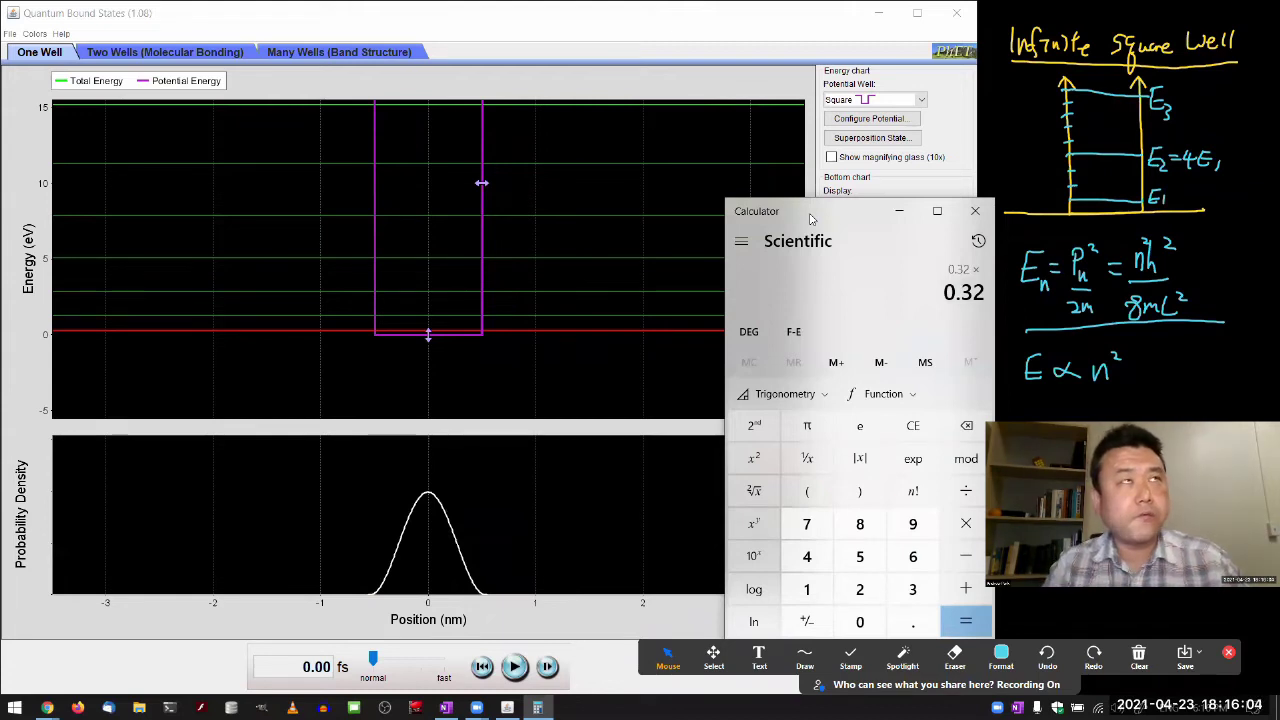
{"action": "type", "text": "16"}
{"action": "key", "text": "Return"}
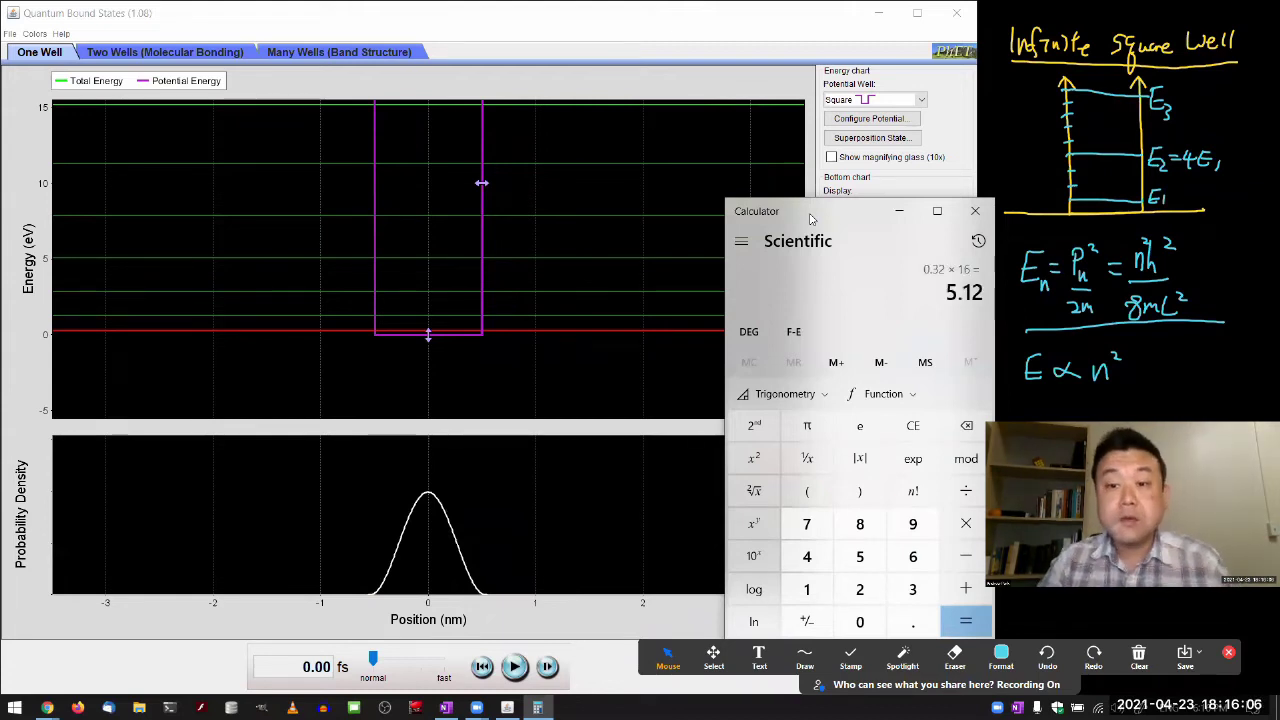
{"action": "mouse_move", "coordinate": [114, 271]}
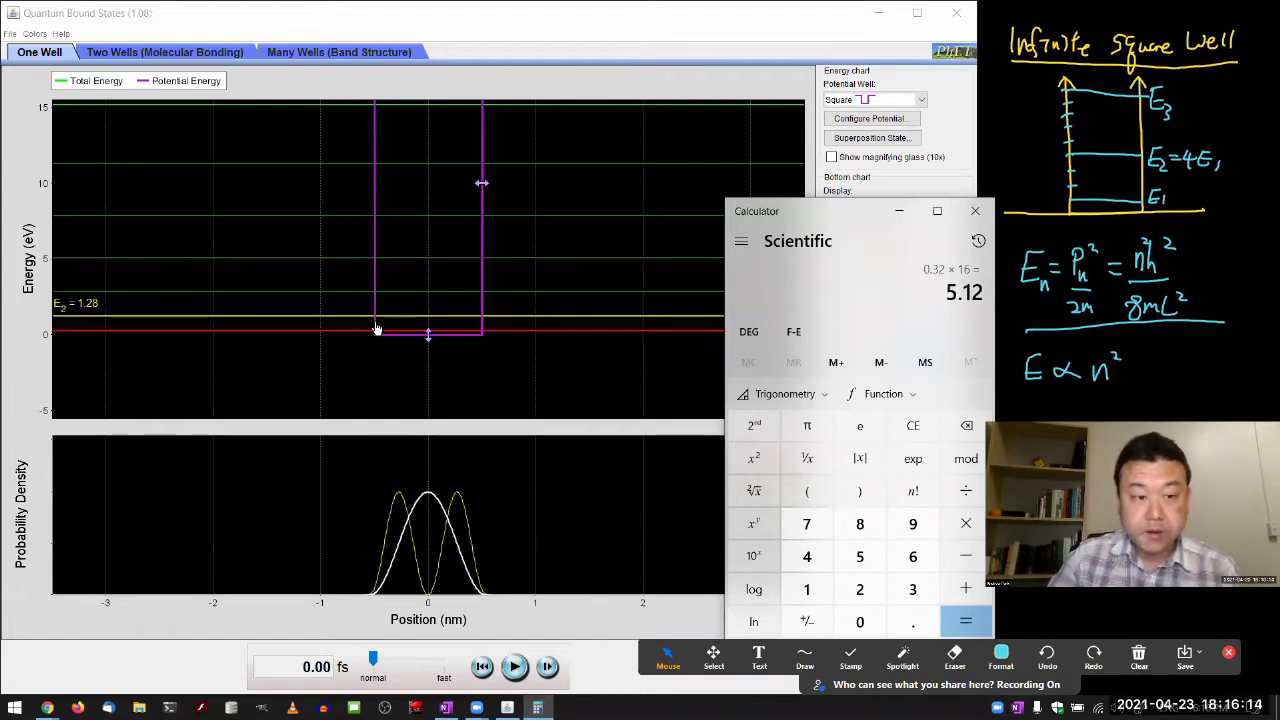
- Minimize Calculator and open Square Well settings: offset 0.0 eV, height 20.0 eV, width 1.0 nm
{"action": "mouse_move", "coordinate": [393, 340]}
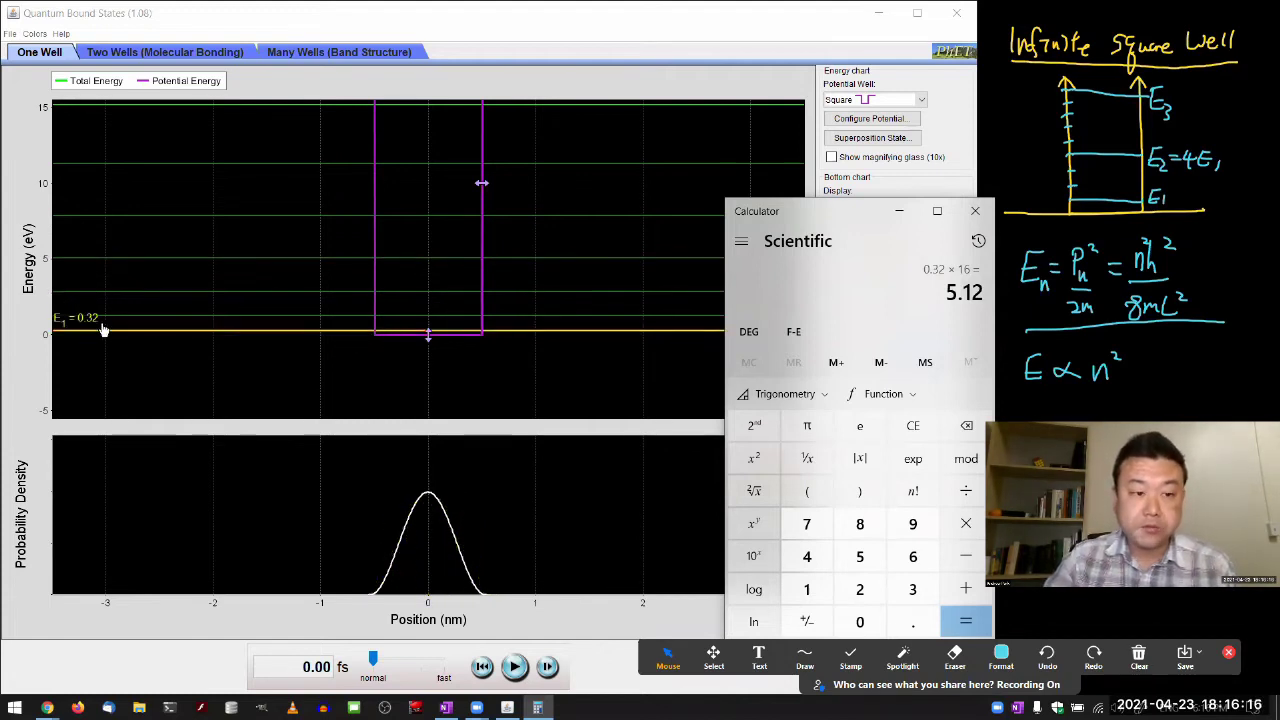
{"action": "mouse_move", "coordinate": [91, 320]}
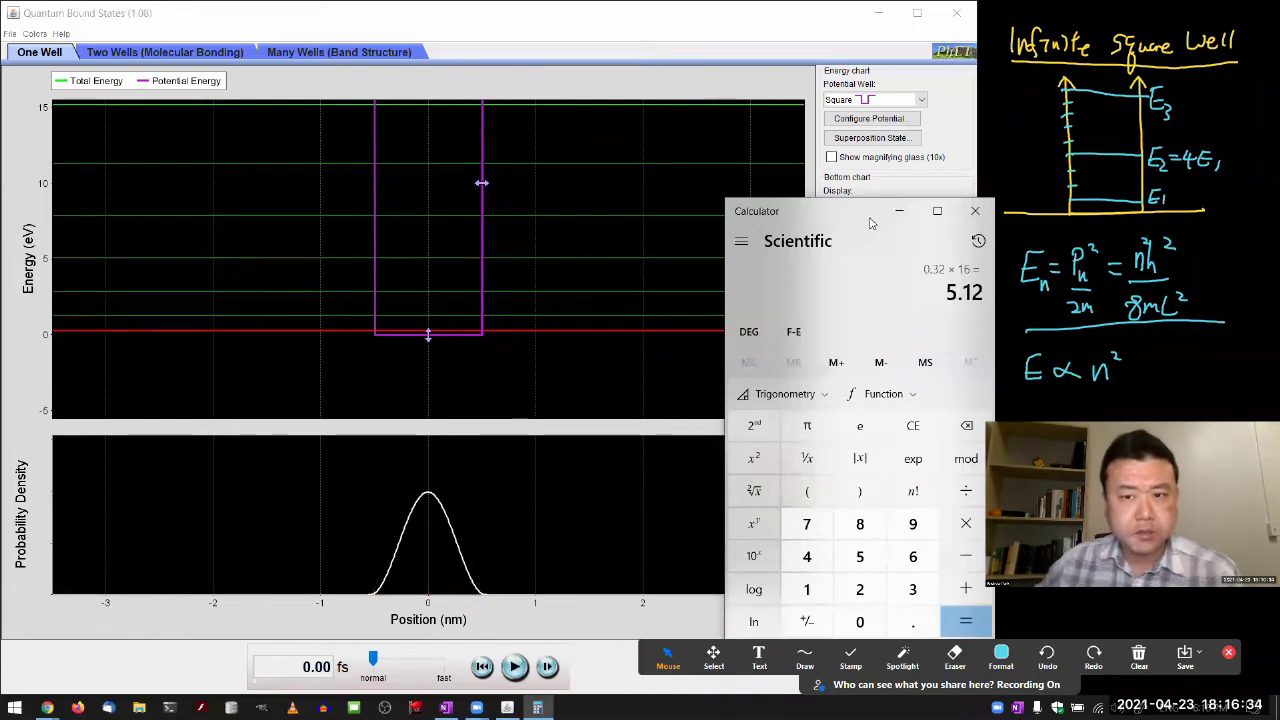
{"action": "left_click", "coordinate": [899, 211]}
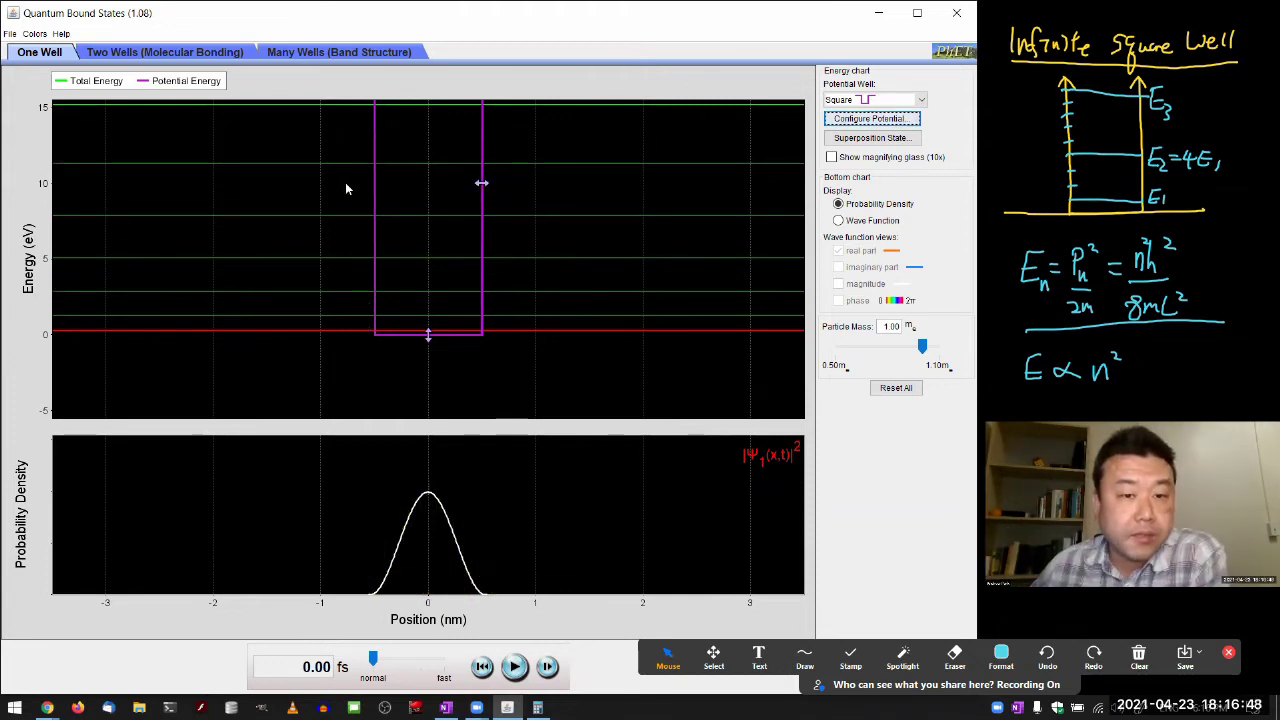
{"action": "mouse_move", "coordinate": [481, 190]}
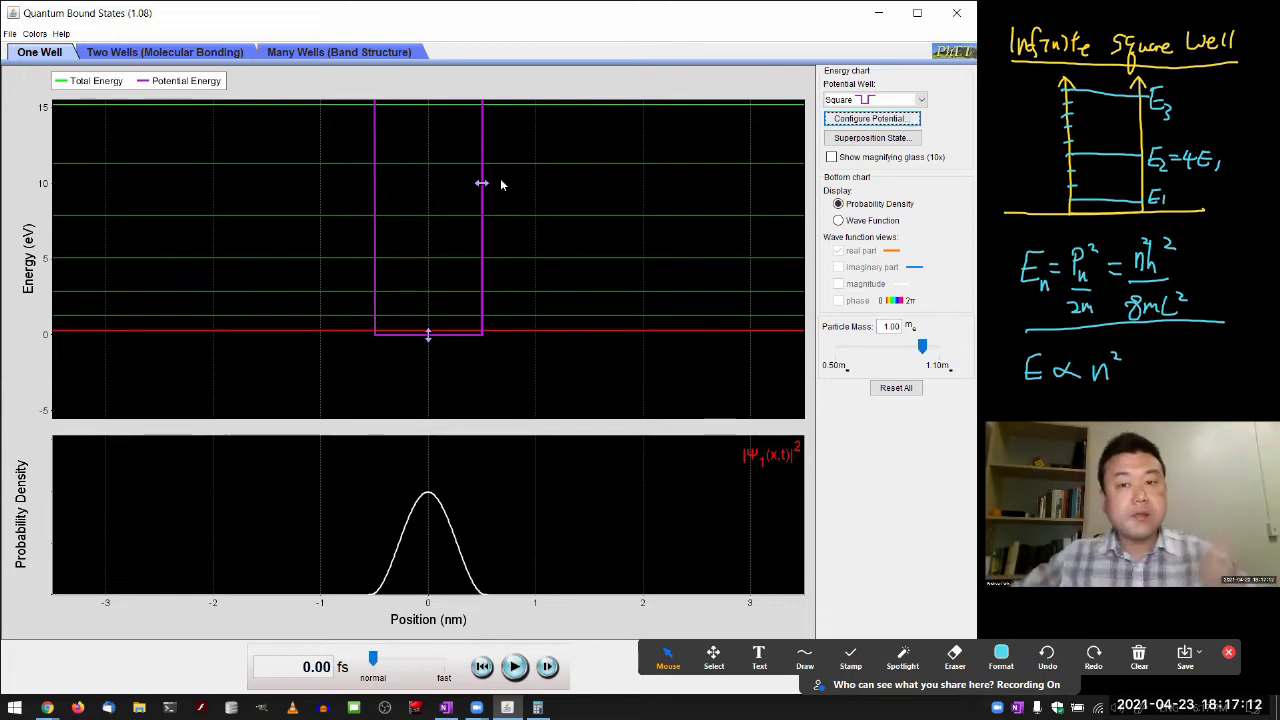
{"action": "left_click", "coordinate": [871, 118]}
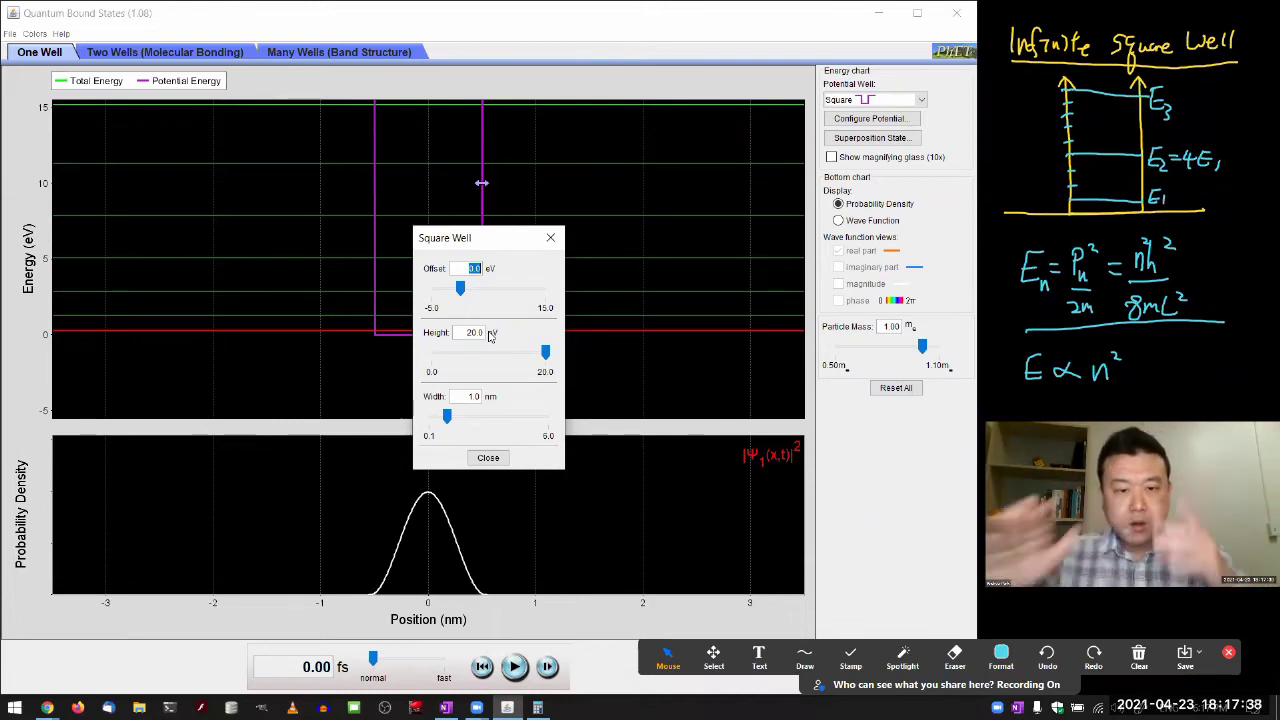
- Close the Square Well dialog, leaving the 1.0 nm, 20 eV well with its energy levels
{"action": "left_click", "coordinate": [550, 238]}
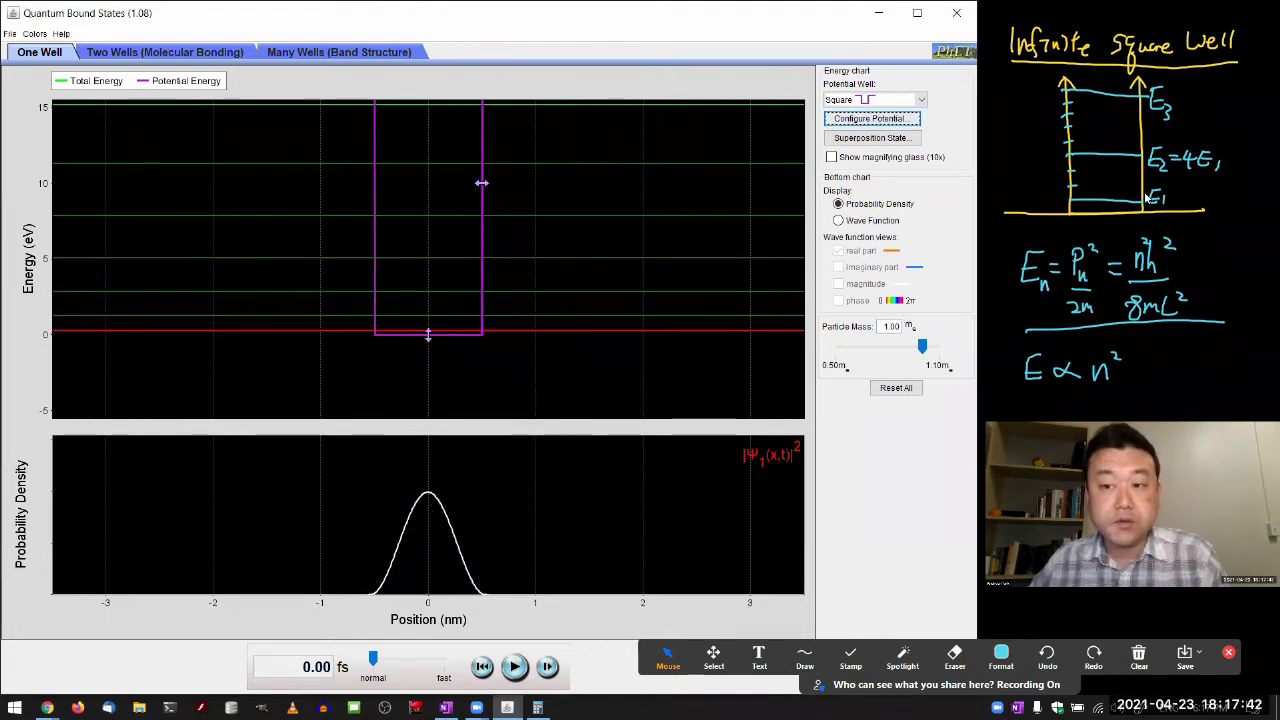
{"action": "mouse_move", "coordinate": [537, 337]}
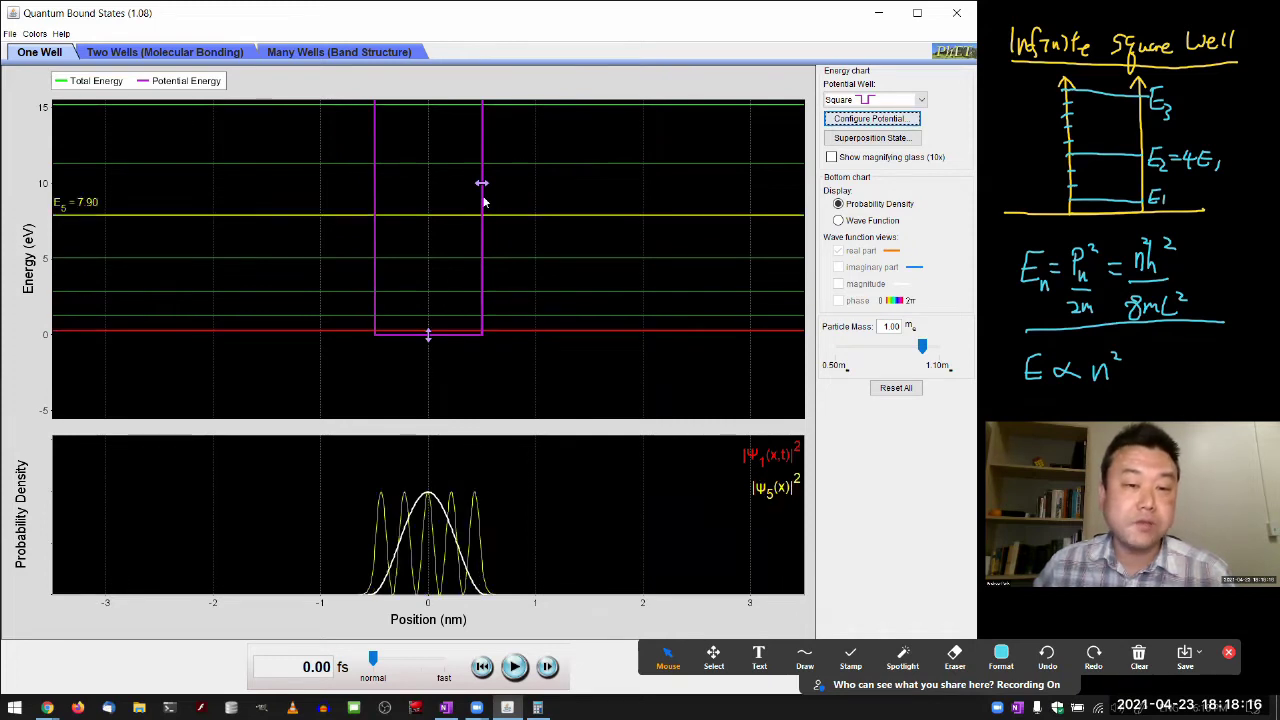
{"action": "mouse_move", "coordinate": [481, 193]}
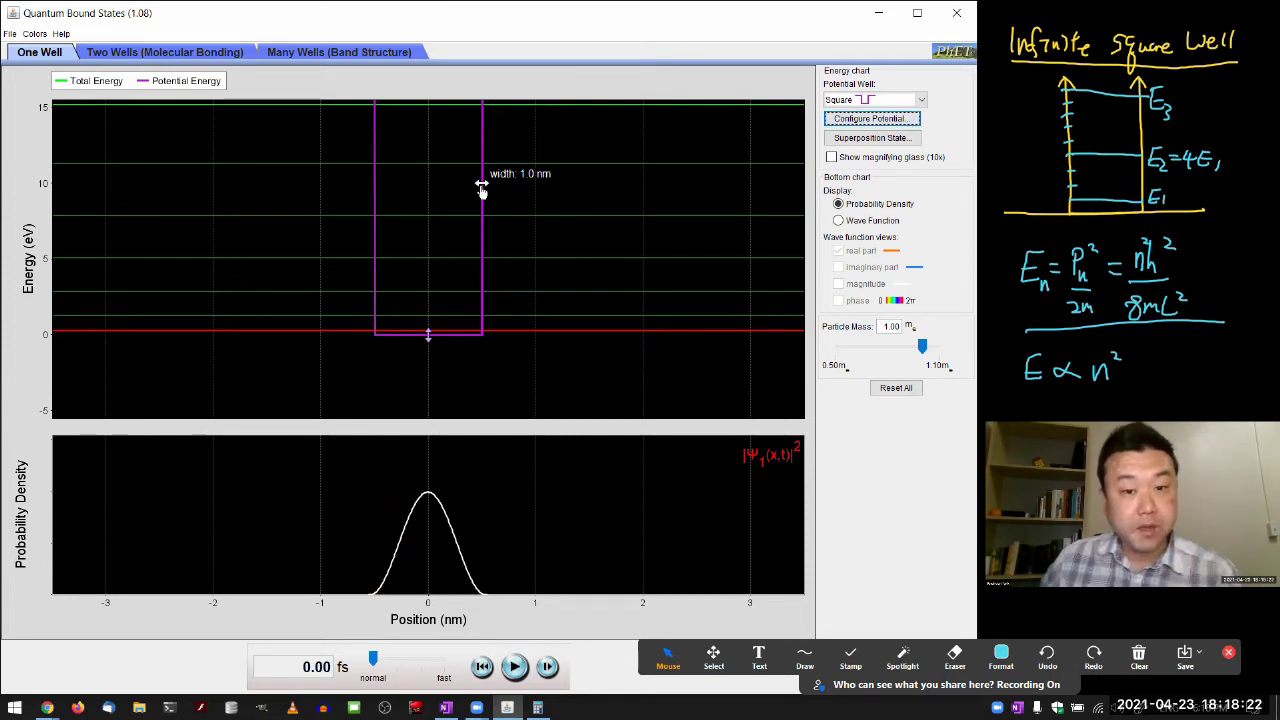
- Drag the well width out to 2.0 nm and select the E1 level's density
{"action": "left_click_drag", "start_coordinate": [481, 190], "coordinate": [535, 193]}
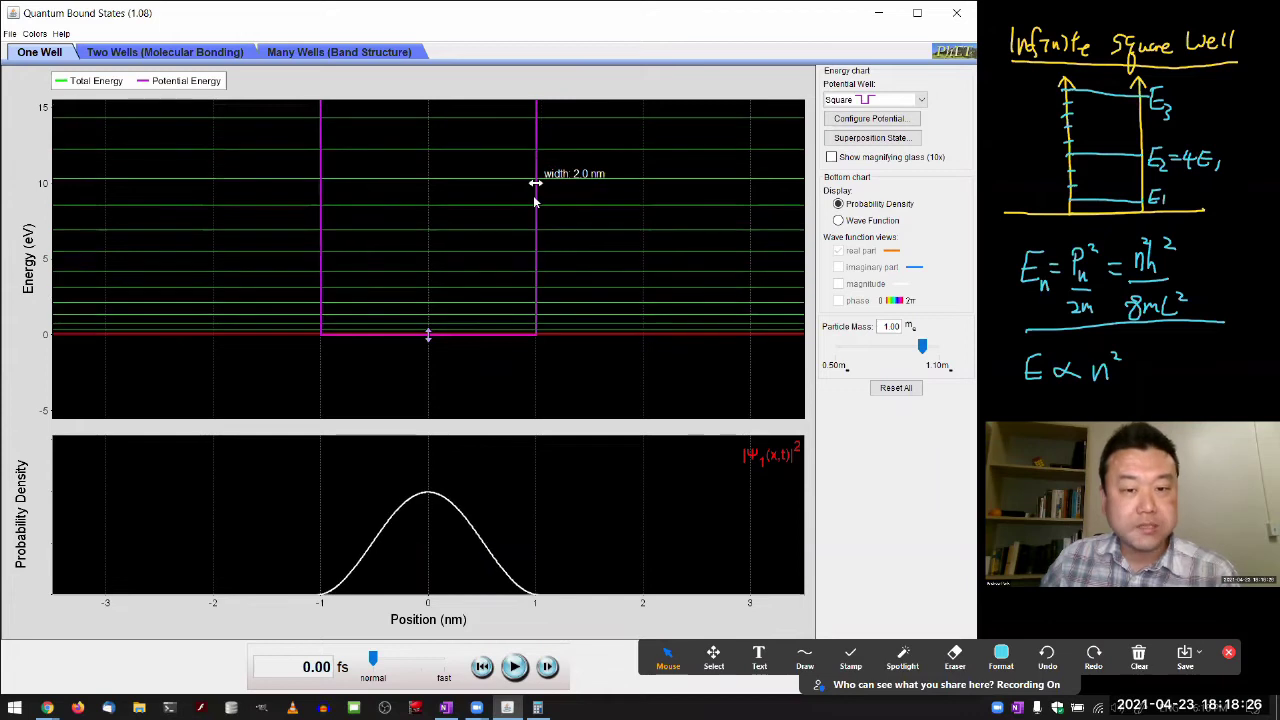
{"action": "left_click", "coordinate": [186, 337]}
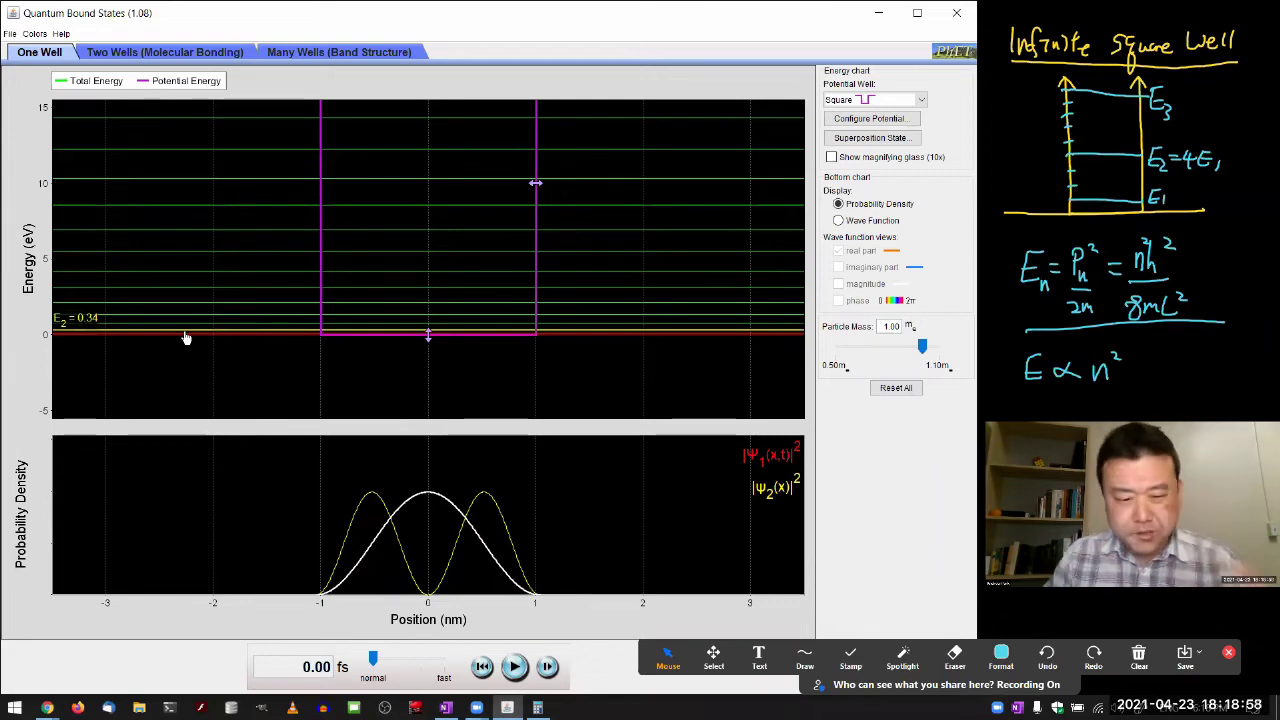
- Launch Calculator and compute 0.34 ÷ 4 × 9 = 0.765 to check E3
{"action": "key", "text": "super"}
{"action": "type", "text": "cal"}
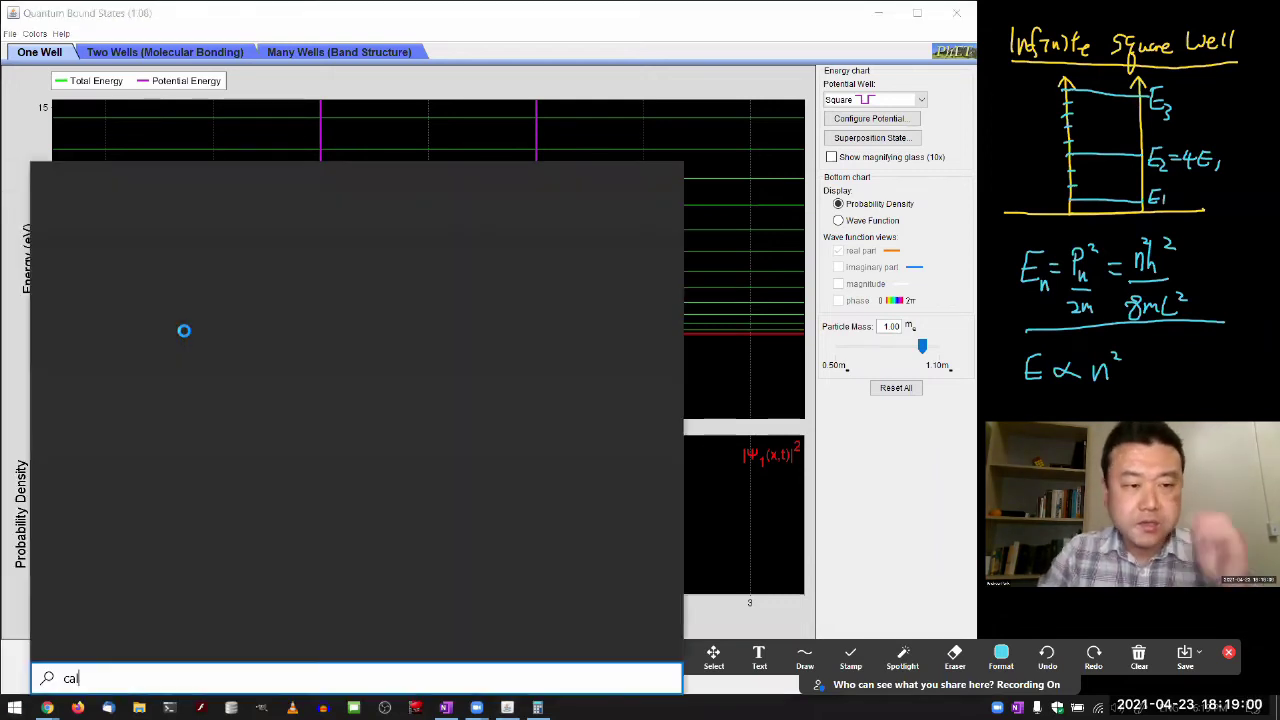
{"action": "key", "text": "Return"}
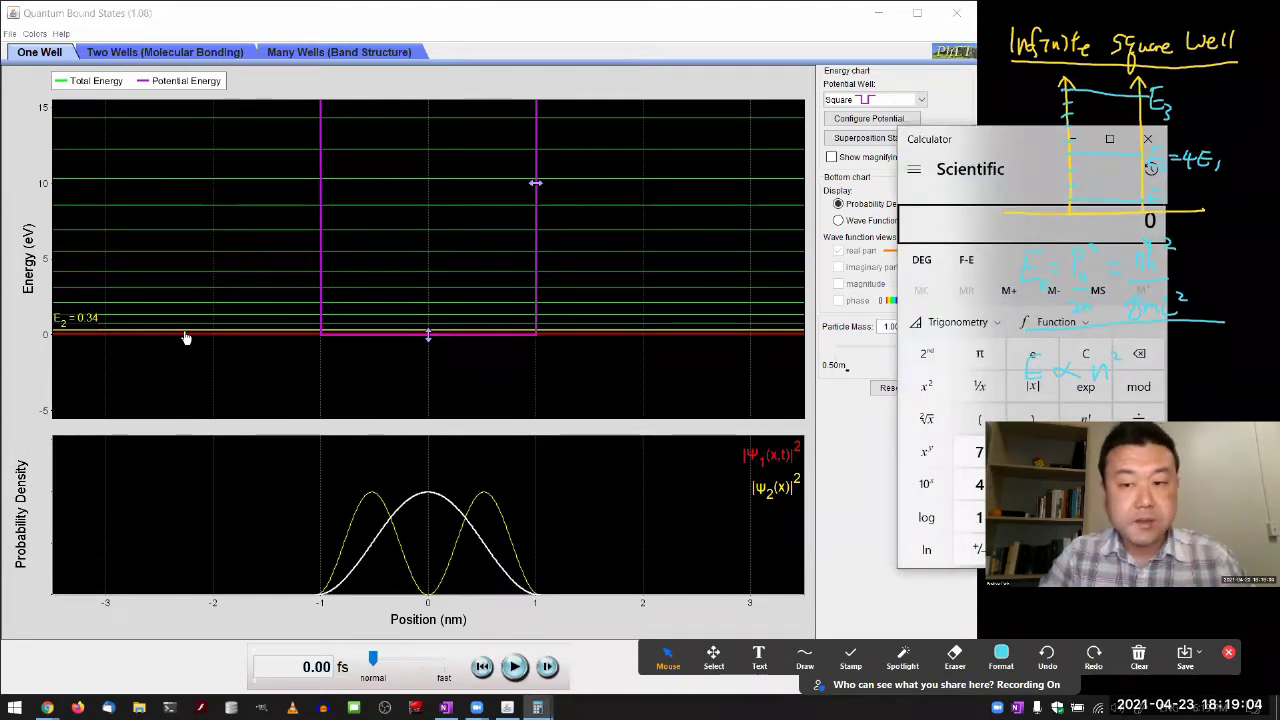
{"action": "type", "text": ".34"}
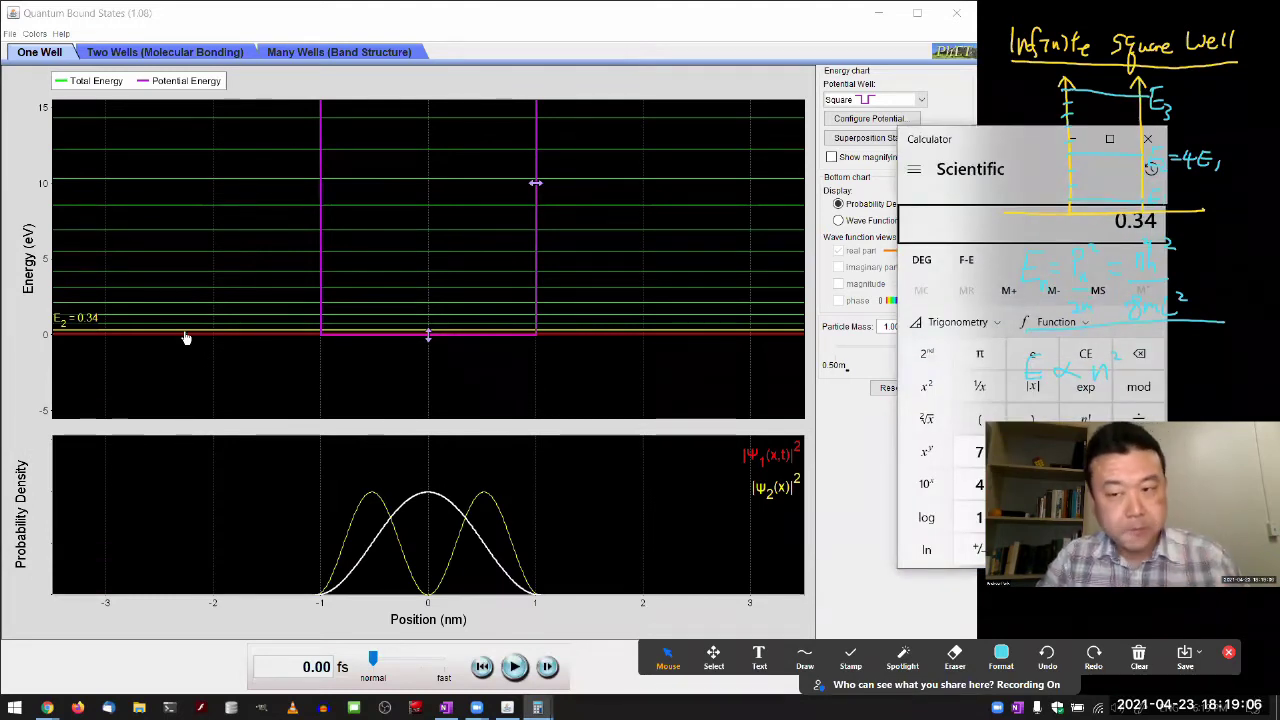
{"action": "key", "text": "Return"}
{"action": "type", "text": "4"}
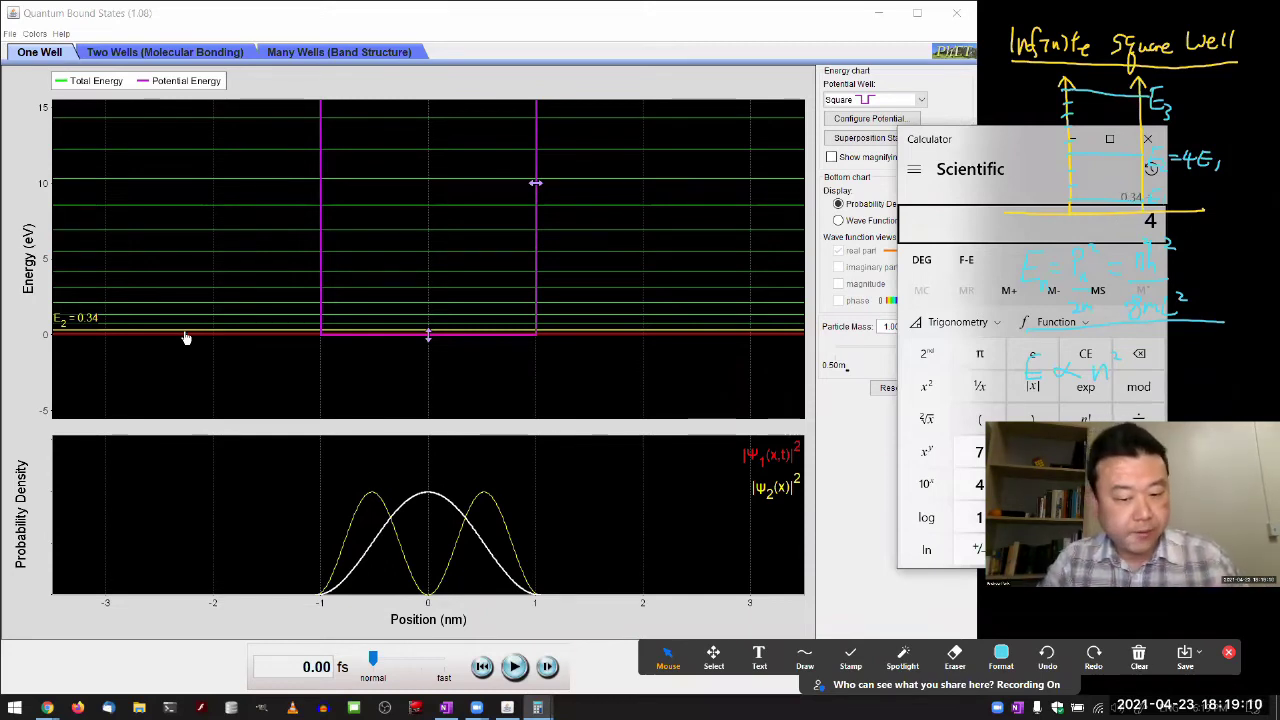
{"action": "key", "text": "Return"}
{"action": "type", "text": "*9"}
{"action": "key", "text": "Return"}
- Compare the E2, E3 and E1 levels, then compute 0.34 ÷ 4 = 0.085 against E1
{"action": "left_click", "coordinate": [184, 330]}
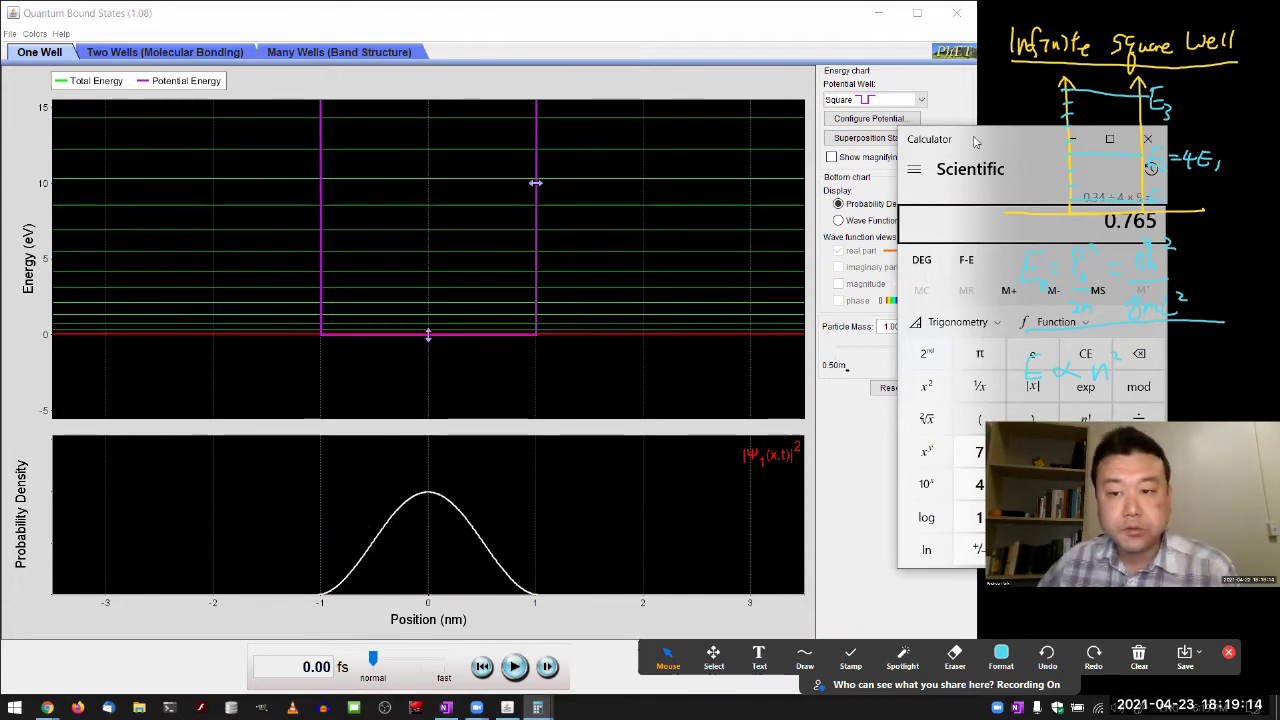
{"action": "left_click_drag", "start_coordinate": [975, 140], "coordinate": [814, 175]}
{"action": "left_click", "coordinate": [225, 336]}
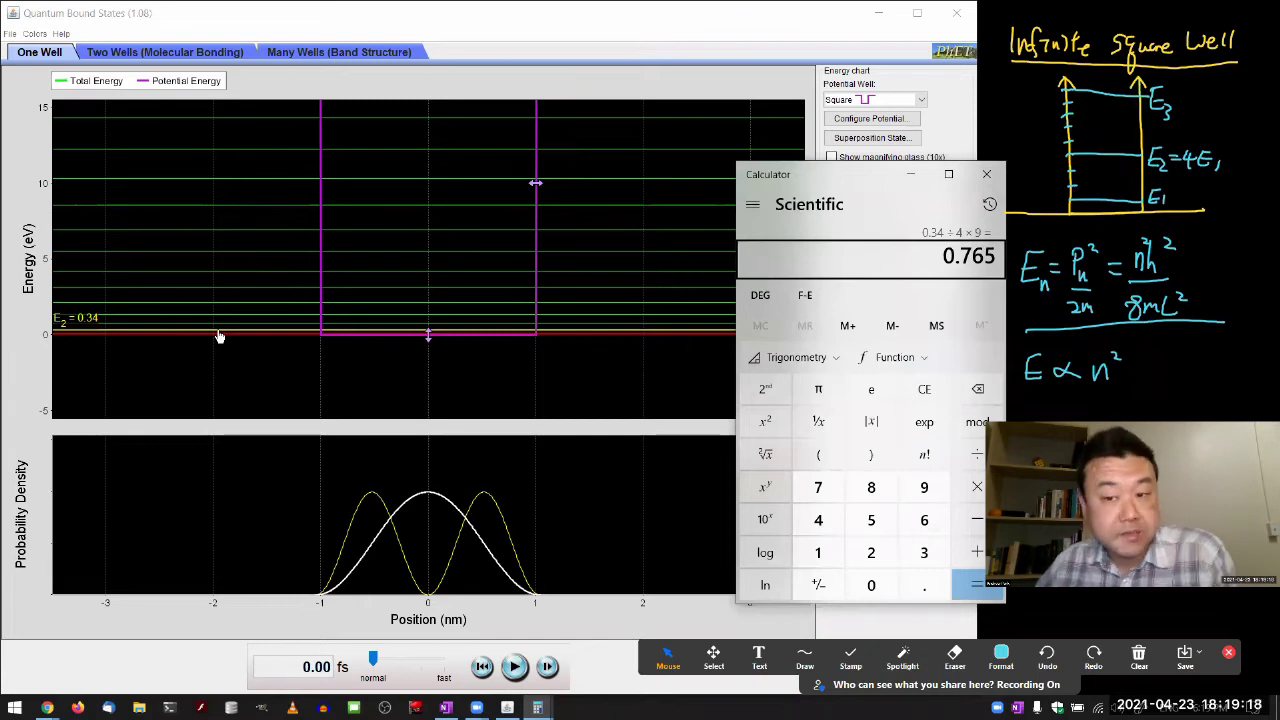
{"action": "left_click", "coordinate": [220, 330]}
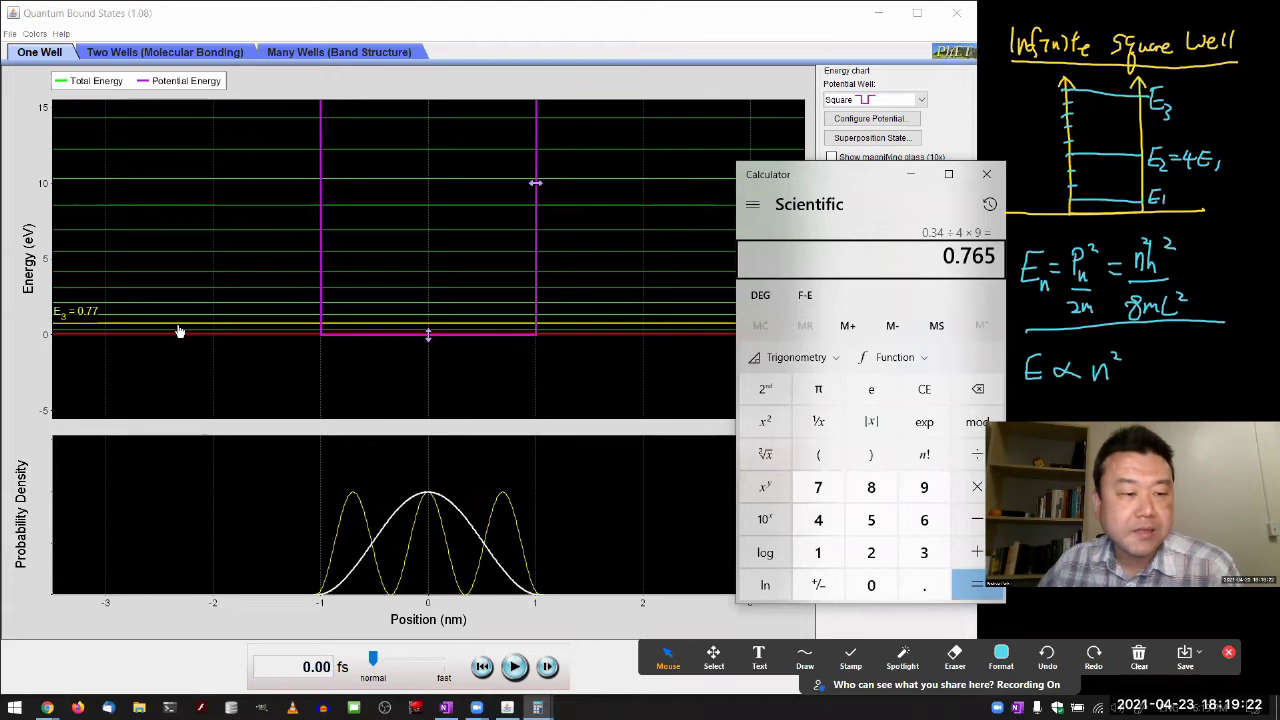
{"action": "left_click", "coordinate": [150, 337]}
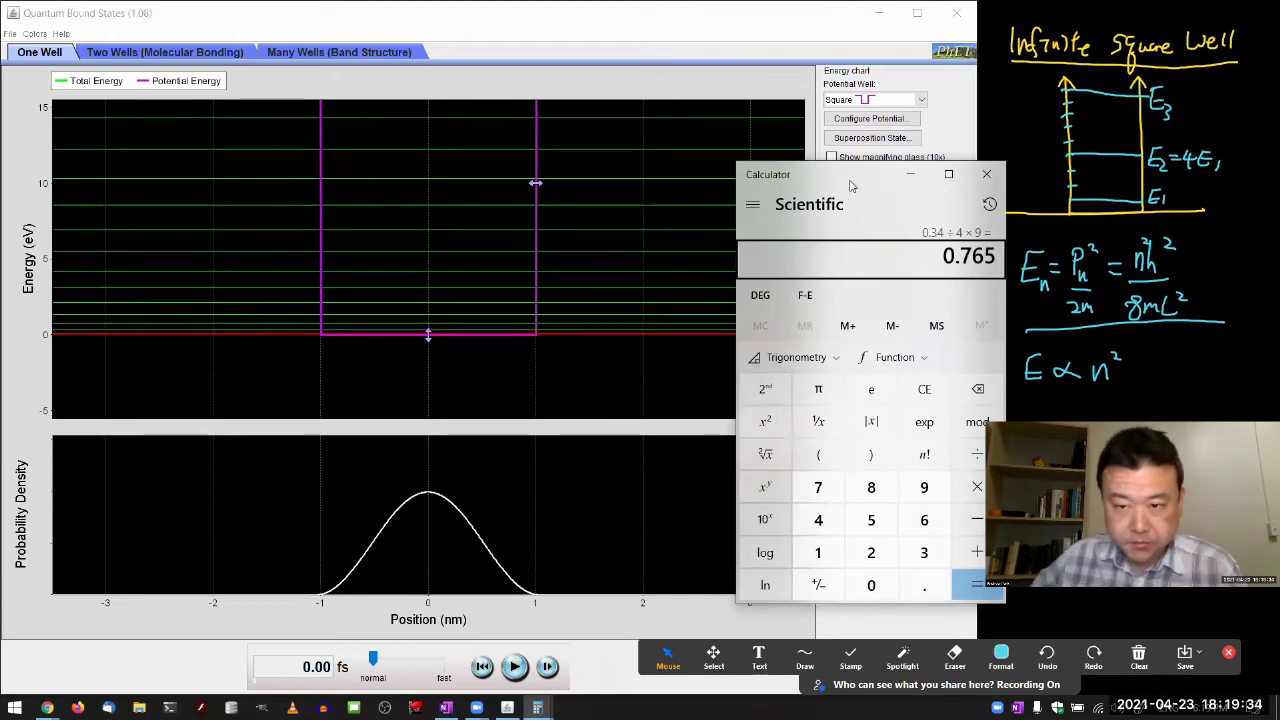
{"action": "type", "text": ".34/"}
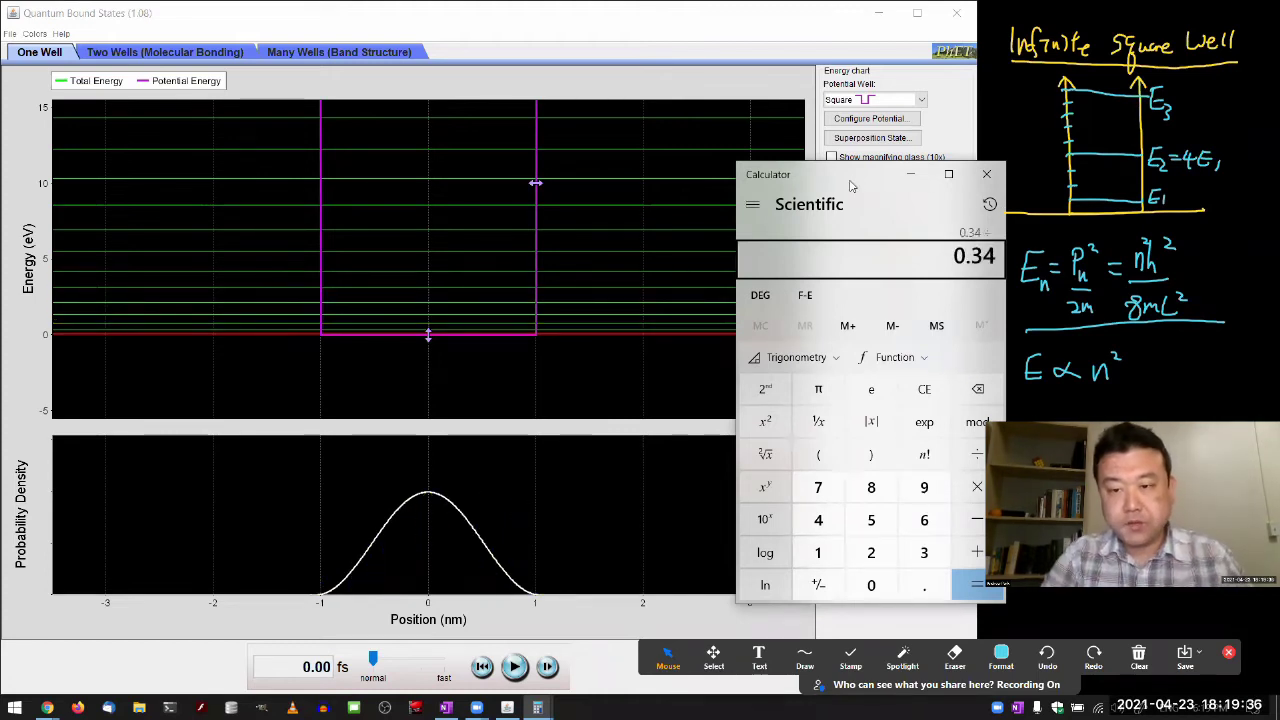
{"action": "type", "text": "4"}
{"action": "key", "text": "Return"}
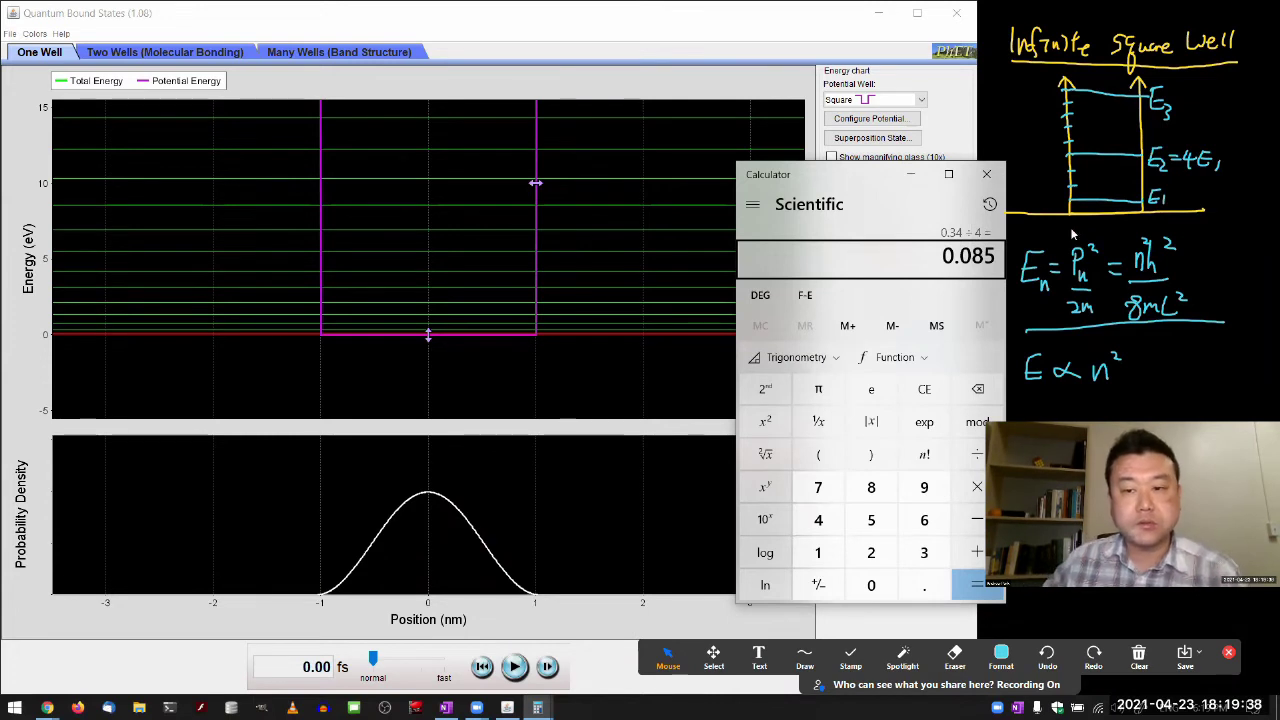
{"action": "mouse_move", "coordinate": [191, 337]}
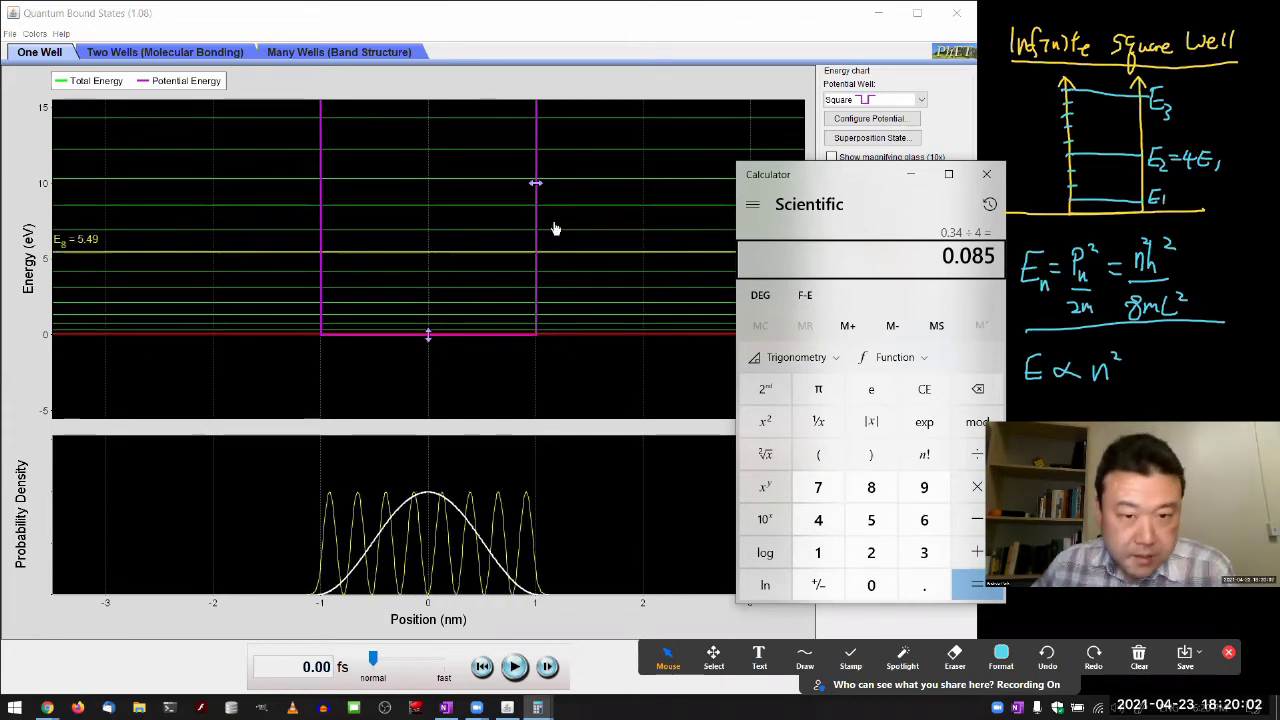
- Narrow the square well back to 1.0 nm
{"action": "left_click", "coordinate": [536, 187]}
{"action": "left_click_drag", "start_coordinate": [536, 187], "coordinate": [482, 184]}
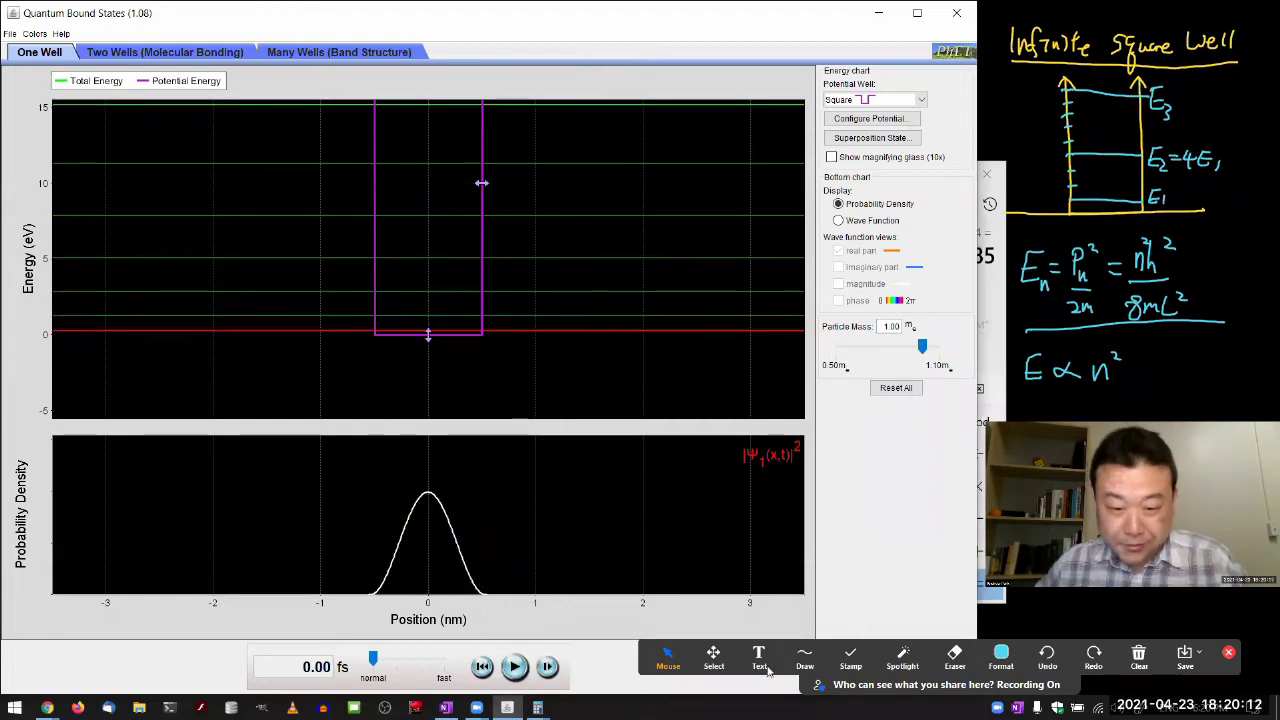
{"action": "mouse_move", "coordinate": [538, 706]}
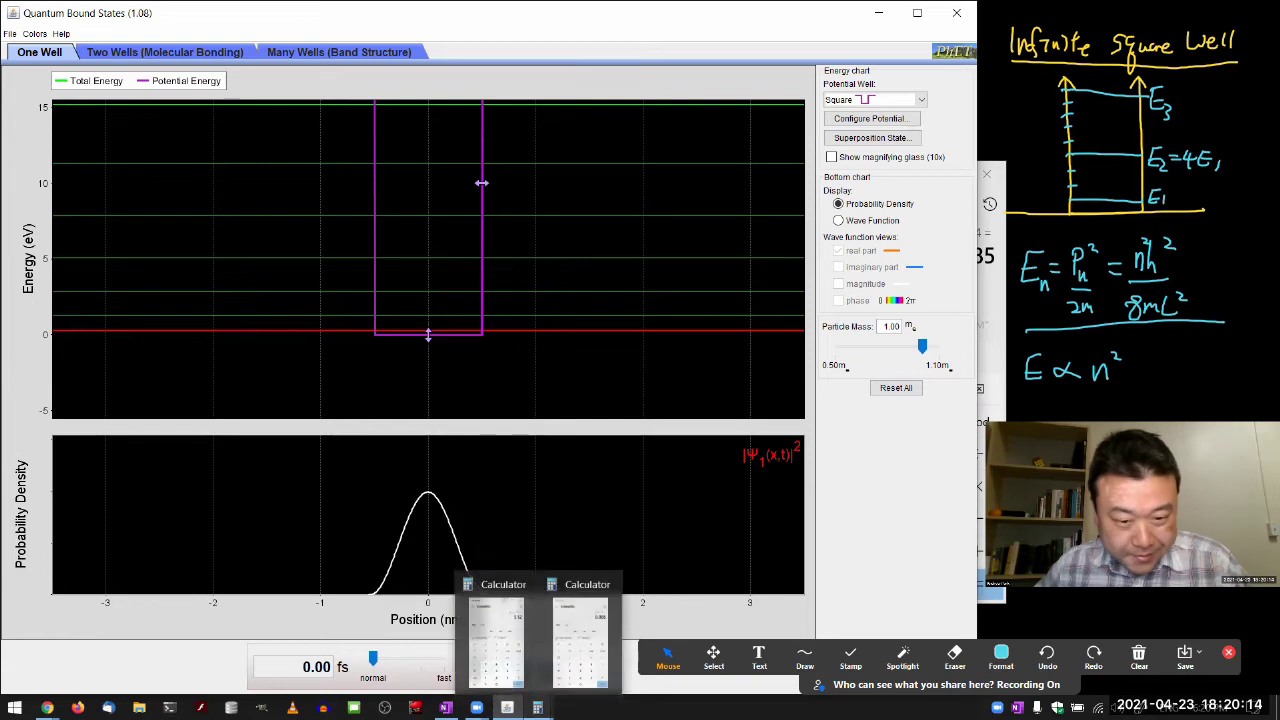
- In Calculator, compute 0.32 × 49 = 15.68 to predict the seventh level
{"action": "left_click", "coordinate": [578, 650]}
{"action": "left_click_drag", "start_coordinate": [817, 178], "coordinate": [881, 197]}
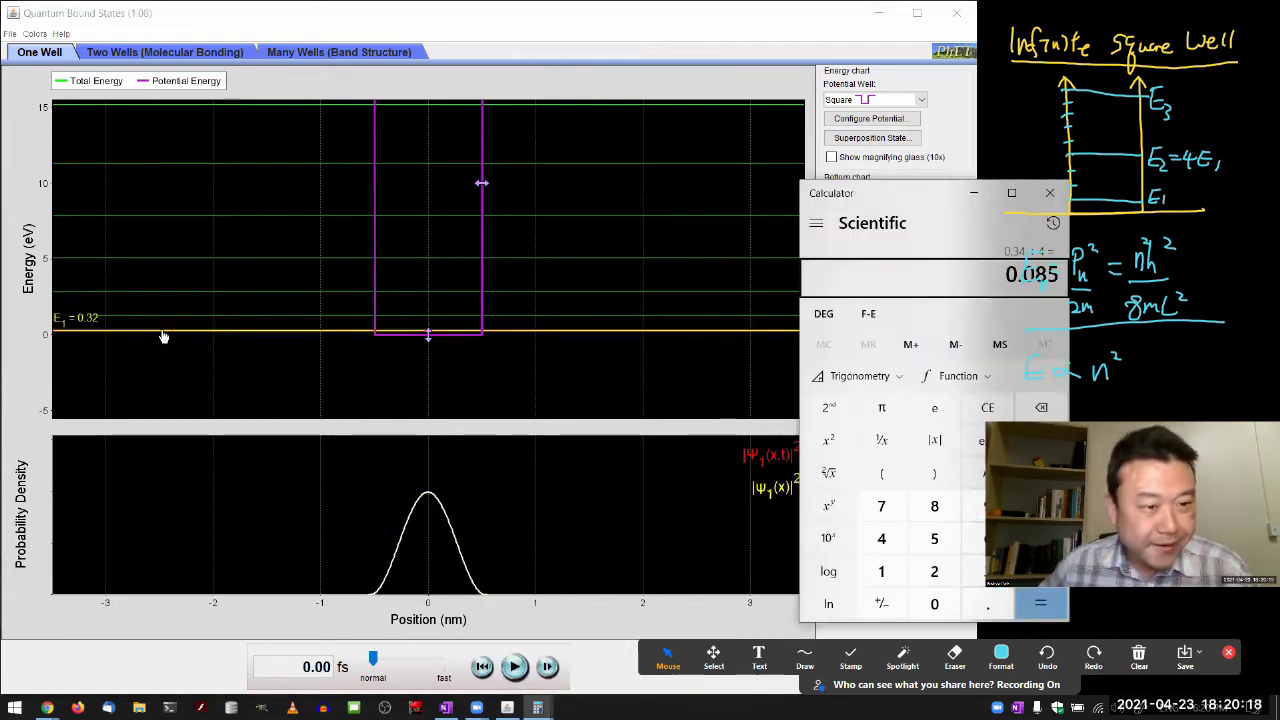
{"action": "type", "text": "0.32"}
{"action": "type", "text": "*"}
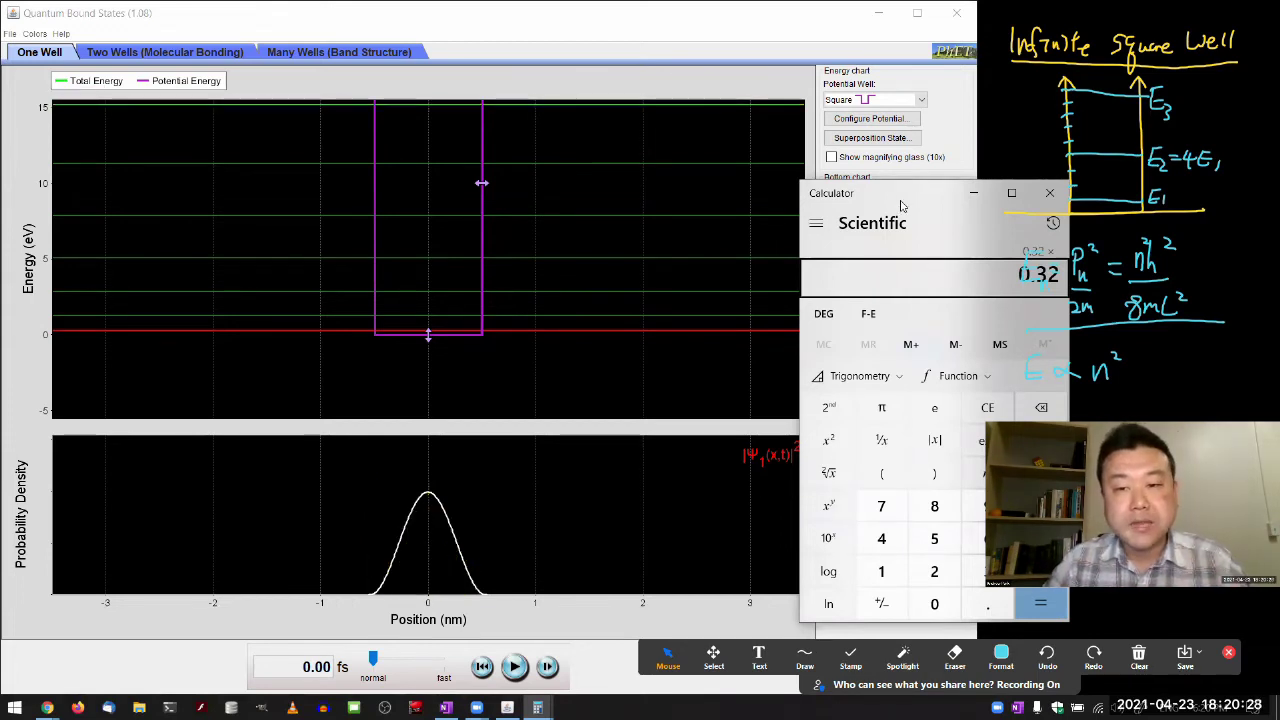
{"action": "left_click_drag", "start_coordinate": [901, 204], "coordinate": [699, 178]}
{"action": "type", "text": "49"}
{"action": "key", "text": "Return"}
- Compute the relative difference (15.68 − 15.17) ÷ 15.17 ≈ 0.0336
{"action": "mouse_move", "coordinate": [313, 113]}
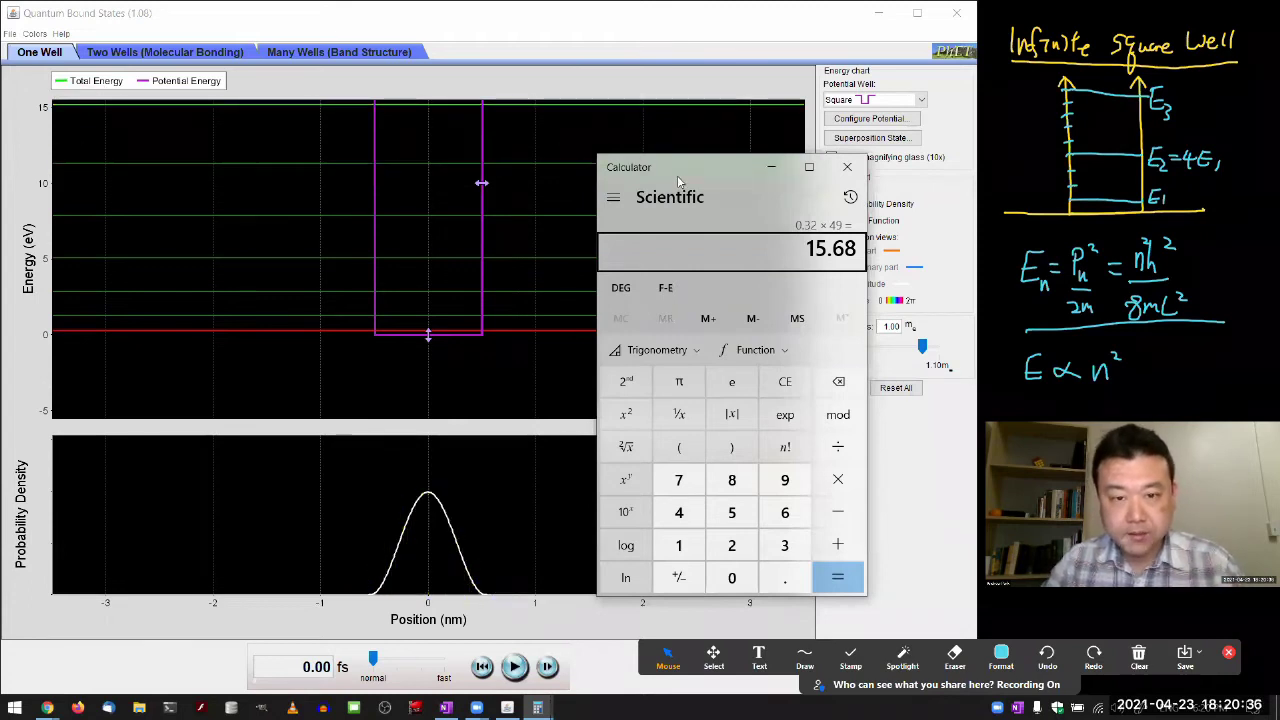
{"action": "type", "text": "-15"}
{"action": "type", "text": ".17"}
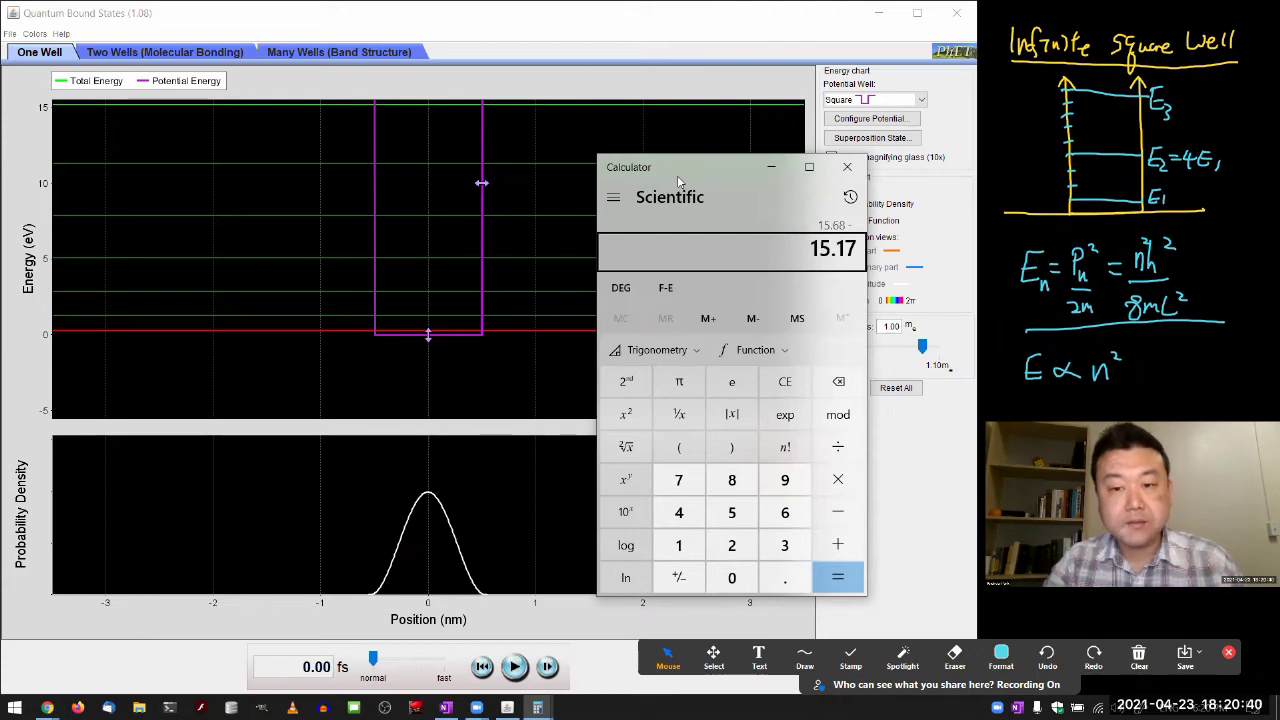
{"action": "key", "text": "Return"}
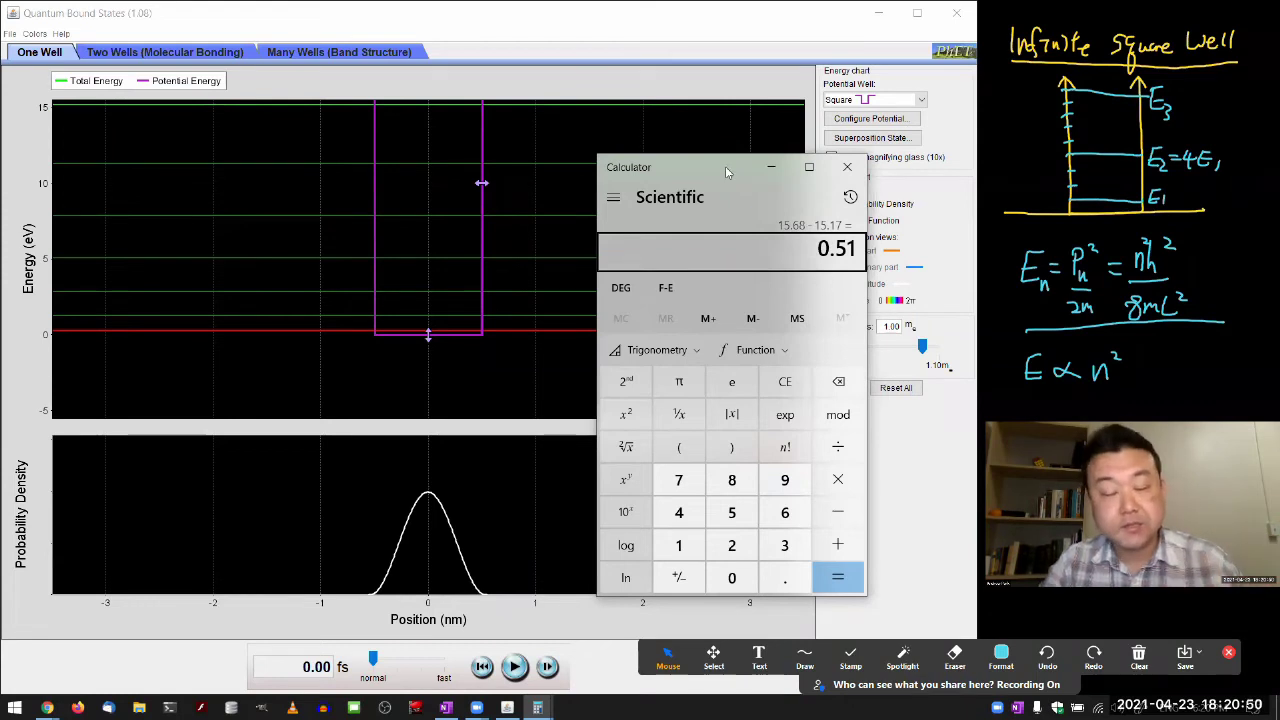
{"action": "type", "text": "/15.17"}
{"action": "key", "text": "Return"}
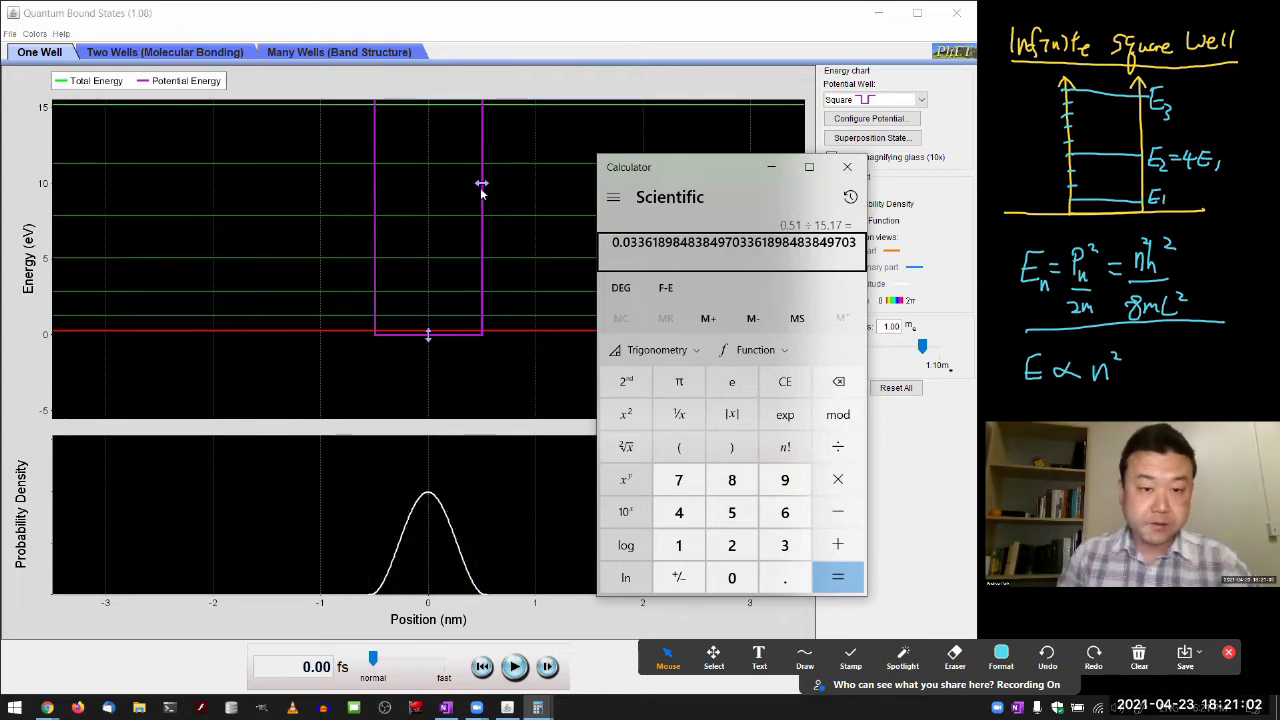
{"action": "mouse_move", "coordinate": [483, 190]}
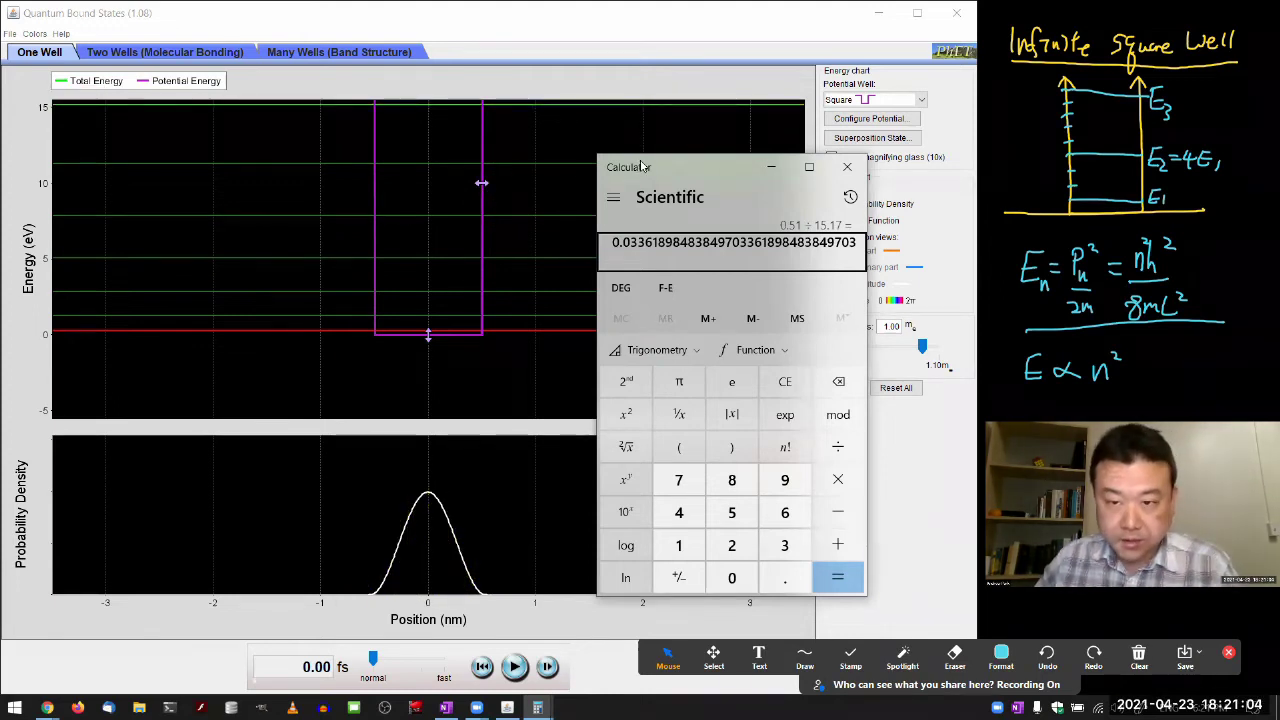
- Widen the square well from 1.0 nm to 2.0 nm
{"action": "left_click_drag", "start_coordinate": [643, 167], "coordinate": [892, 179]}
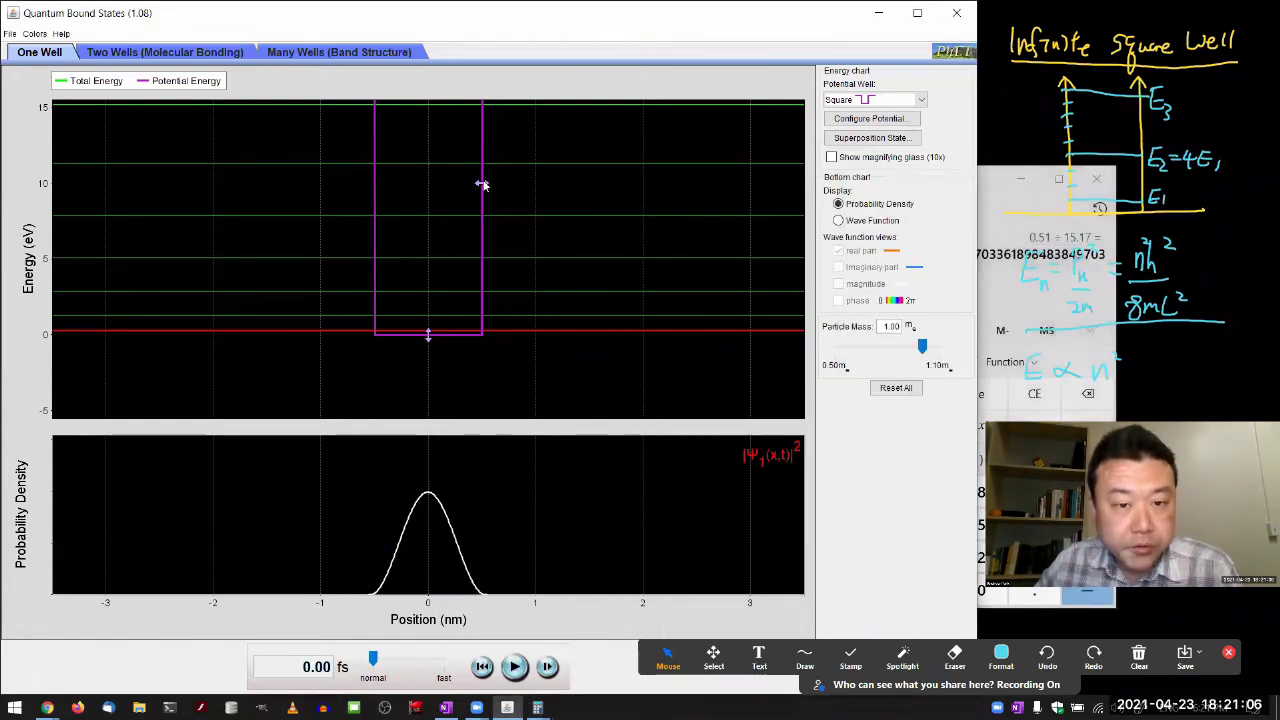
{"action": "left_click", "coordinate": [482, 184]}
{"action": "left_click_drag", "start_coordinate": [491, 190], "coordinate": [545, 190]}
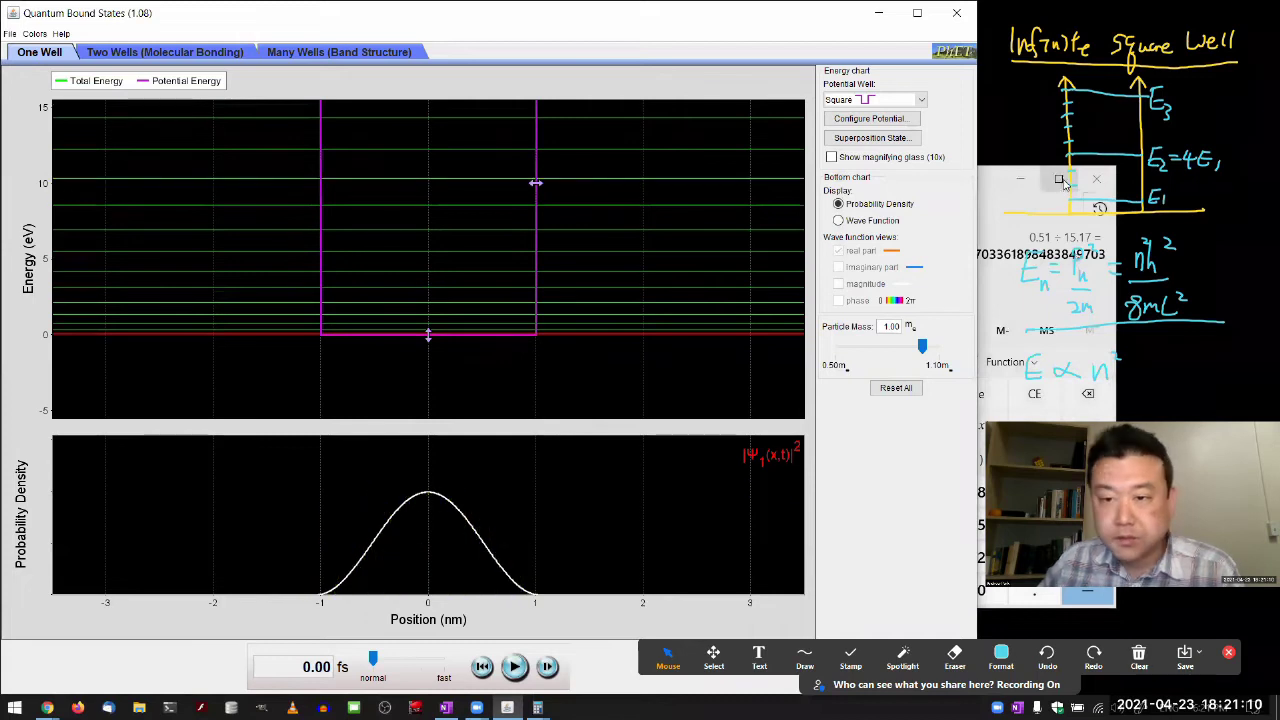
{"action": "left_click", "coordinate": [988, 183]}
{"action": "left_click_drag", "start_coordinate": [988, 183], "coordinate": [901, 184]}
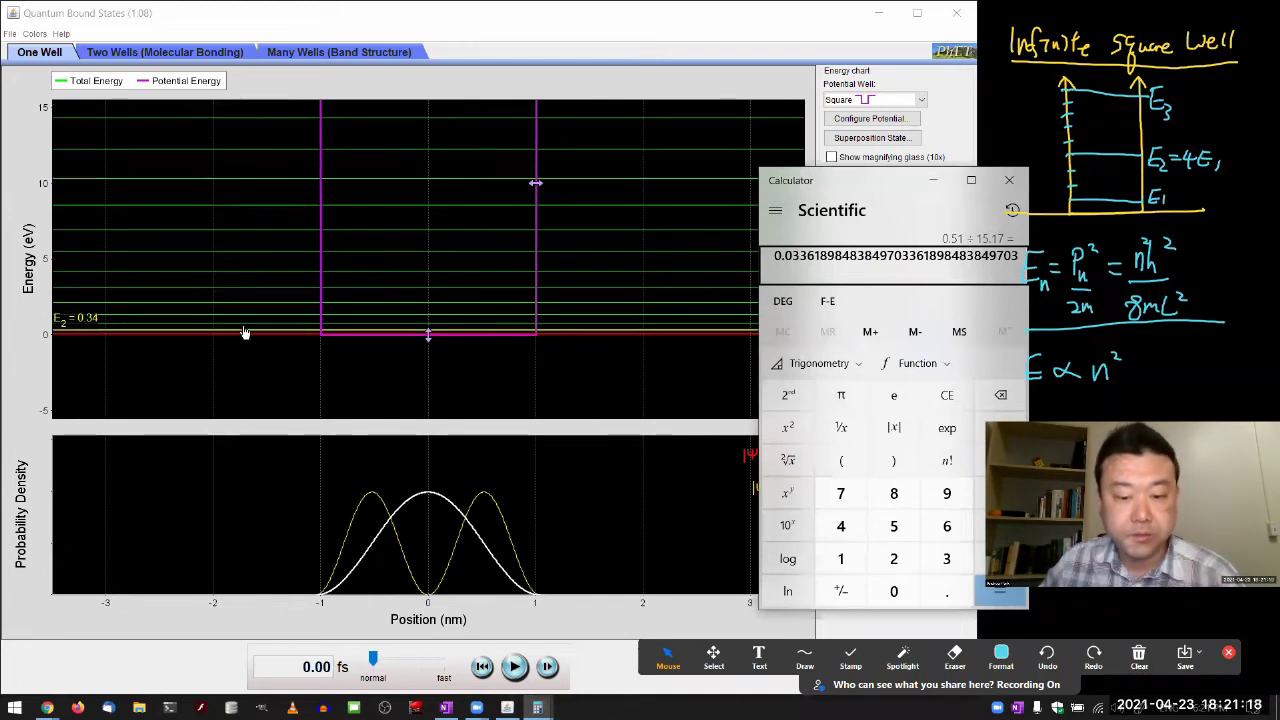
- In a second Calculator, compute 0.34 ÷ 4 × 49 = 4.165 as the E7 estimate
{"action": "mouse_move", "coordinate": [537, 707]}
{"action": "left_click", "coordinate": [497, 635]}
{"action": "left_click_drag", "start_coordinate": [811, 228], "coordinate": [815, 214]}
{"action": "type", "text": "0.34/"}
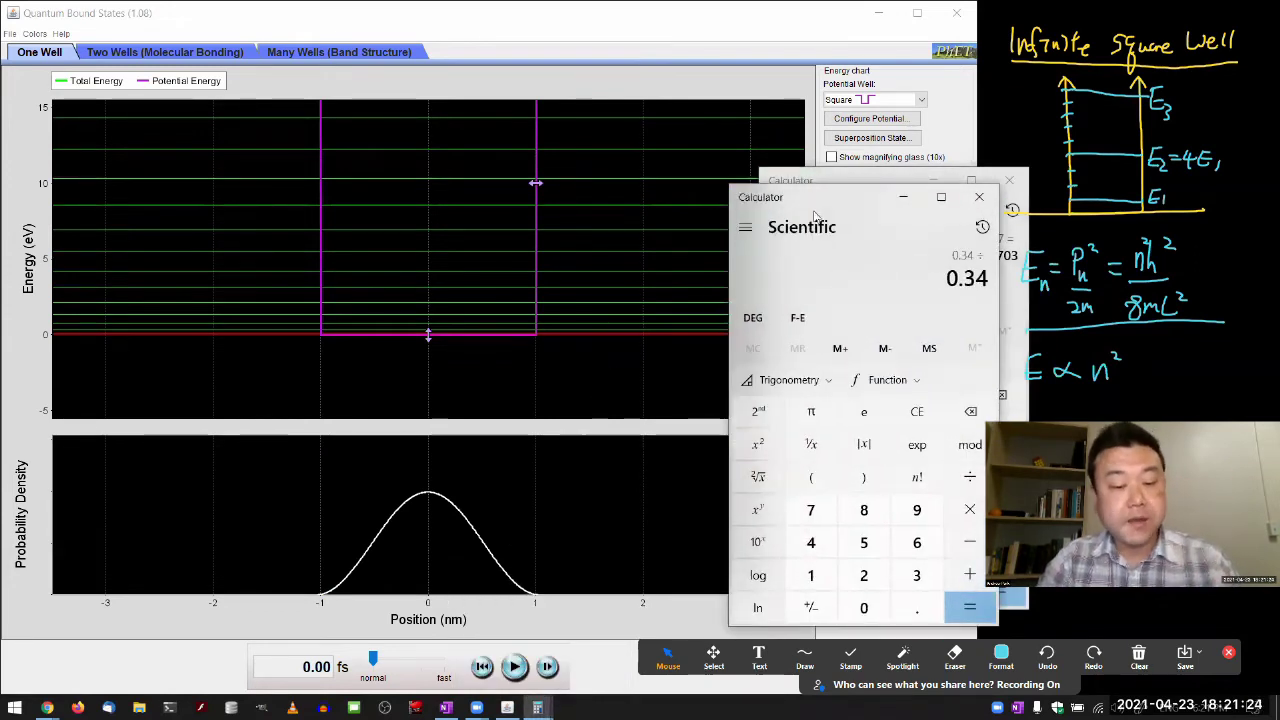
{"action": "type", "text": "4"}
{"action": "key", "text": "Return"}
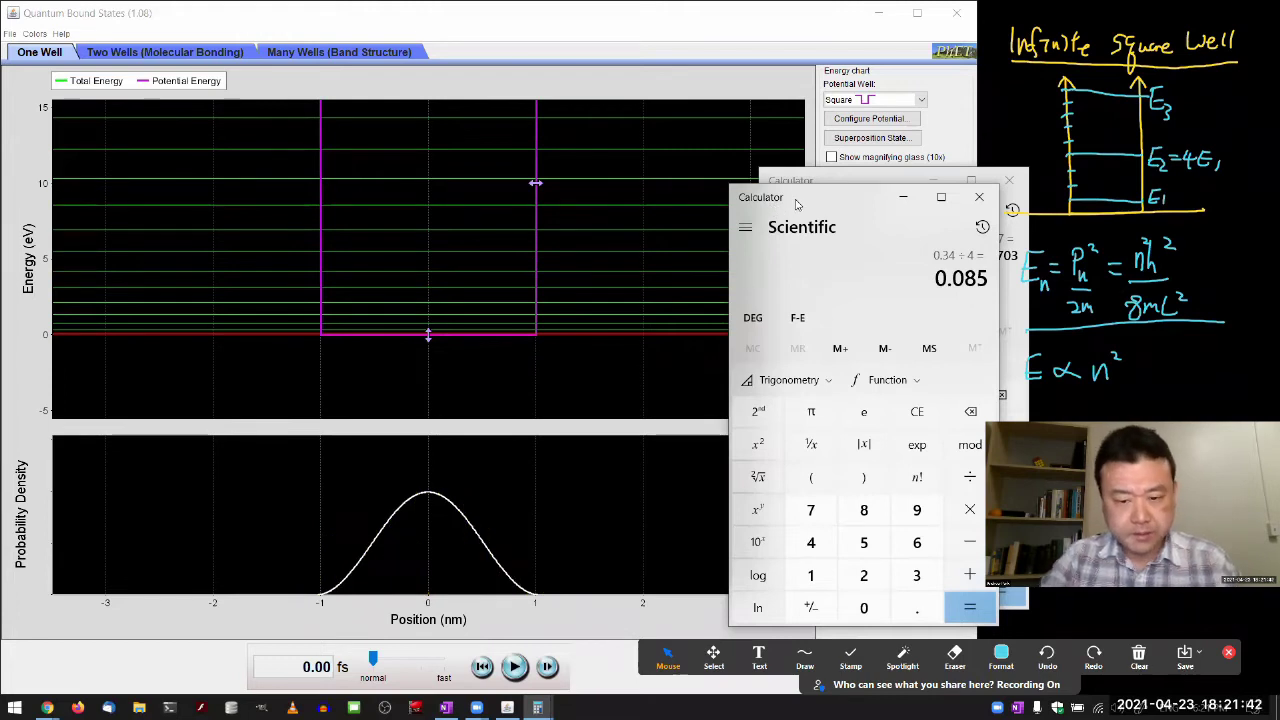
{"action": "key", "text": "asterisk"}
{"action": "type", "text": "49"}
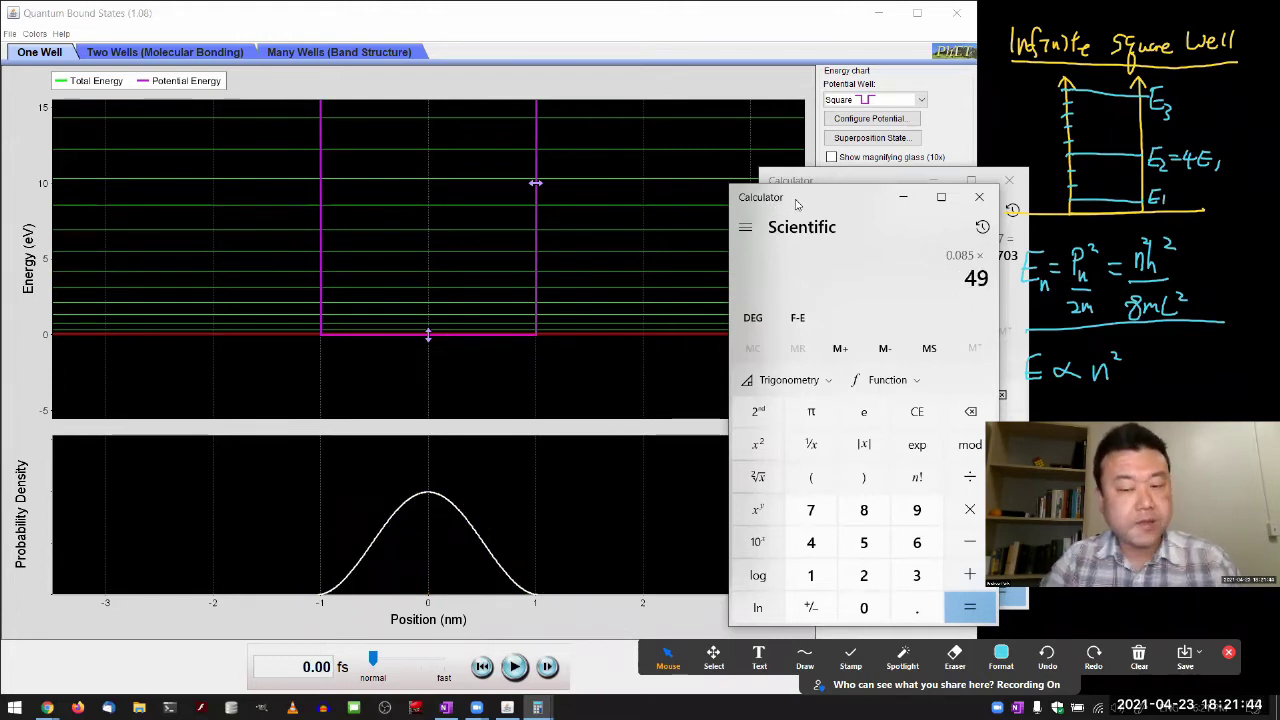
{"action": "key", "text": "Return"}
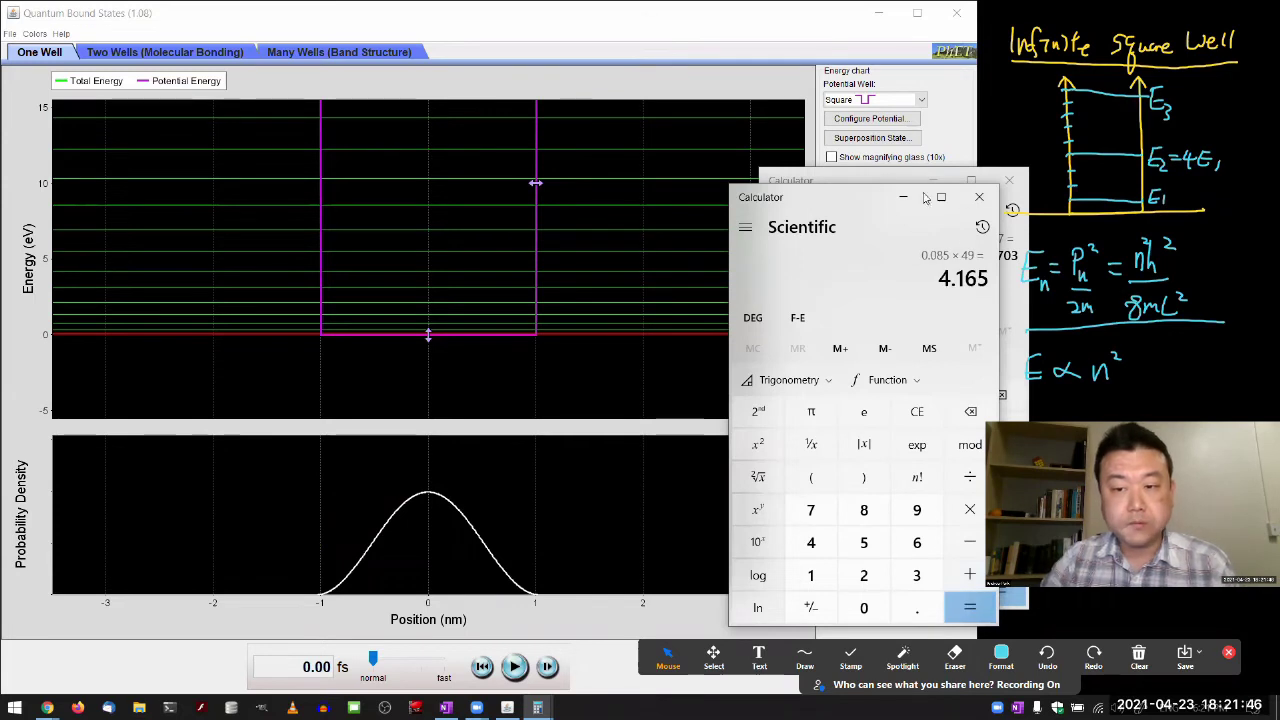
- Compute (4.165 − 4.20) ÷ 4.20 ≈ −0.0083, then minimize the second Calculator
{"action": "mouse_move", "coordinate": [127, 276]}
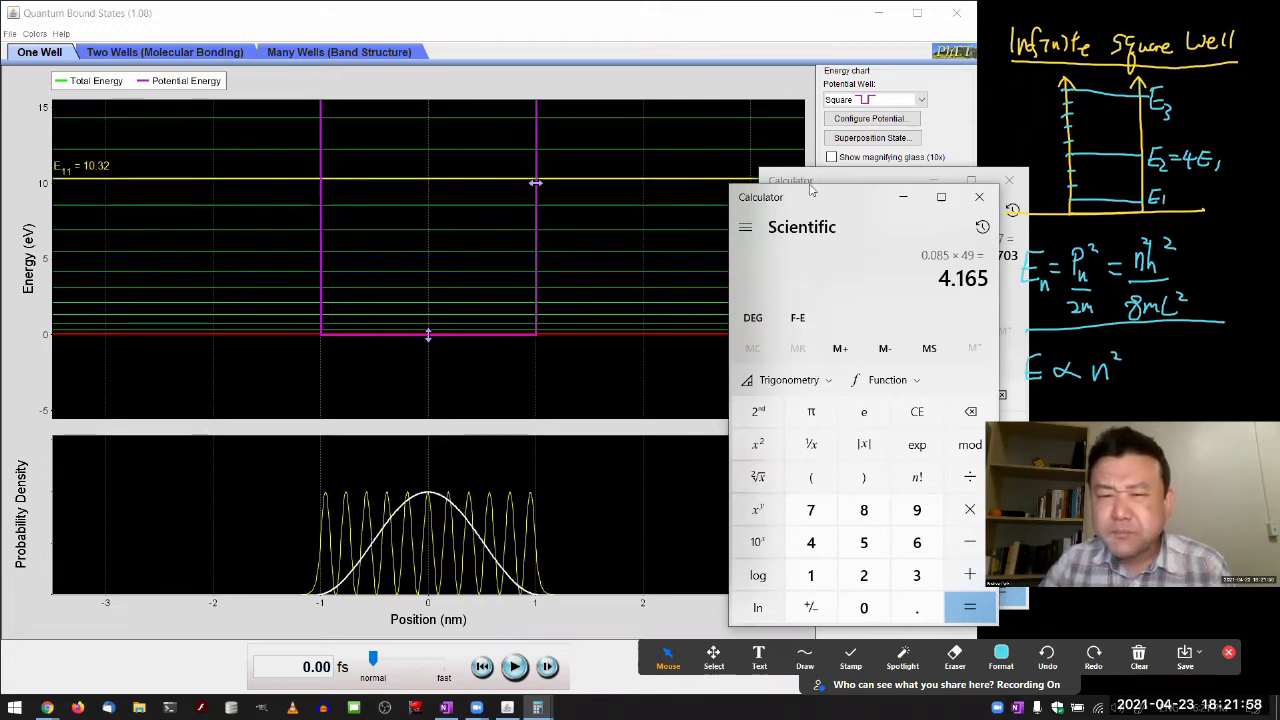
{"action": "left_click_drag", "start_coordinate": [813, 196], "coordinate": [552, 218]}
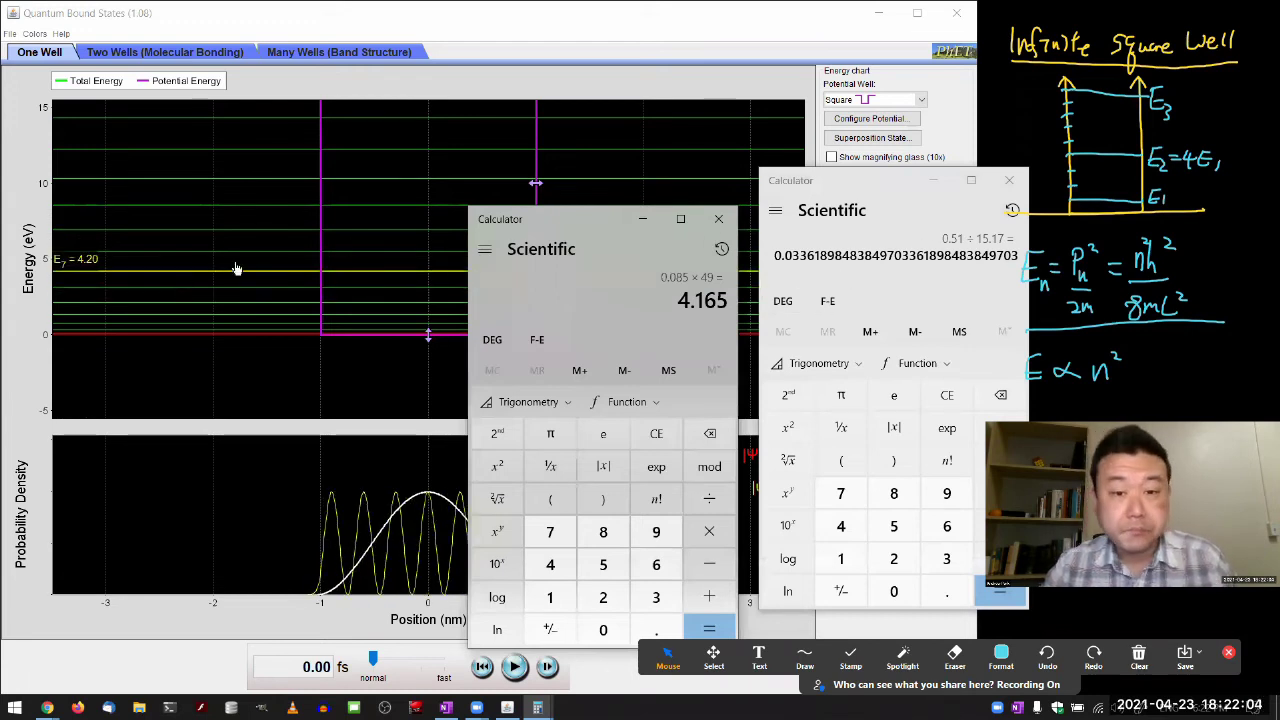
{"action": "type", "text": "-4.20"}
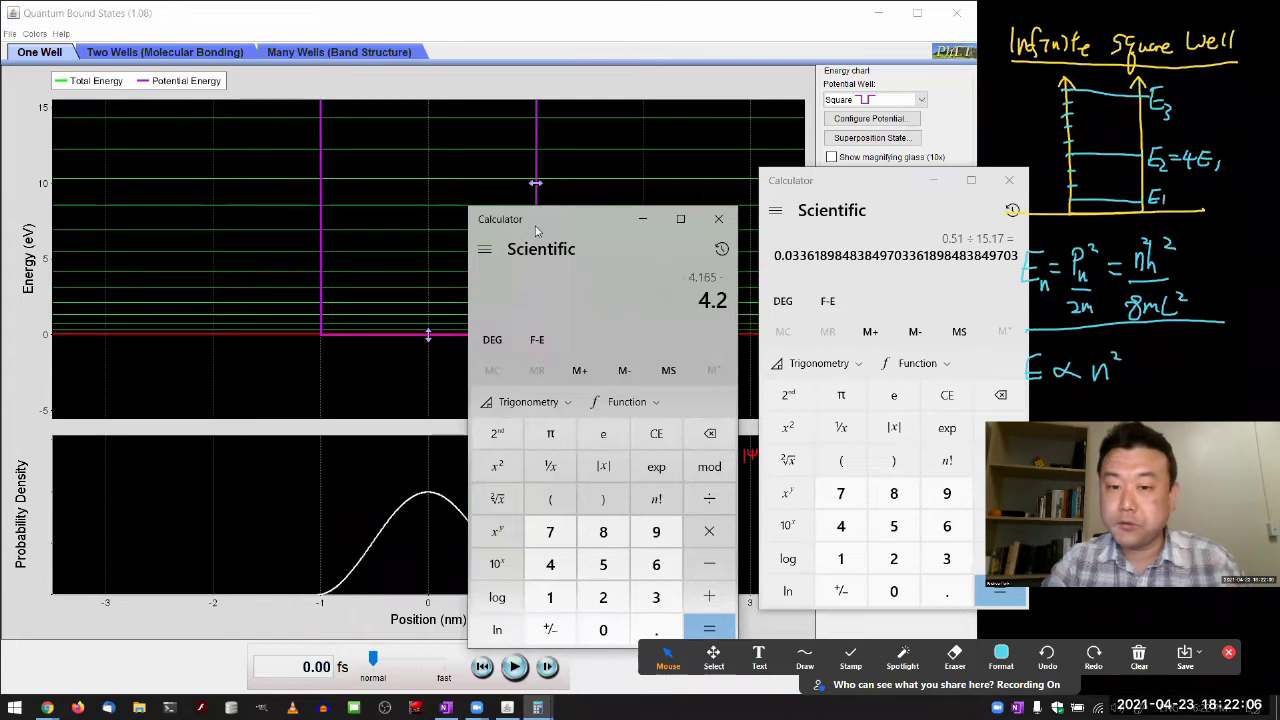
{"action": "key", "text": "Return"}
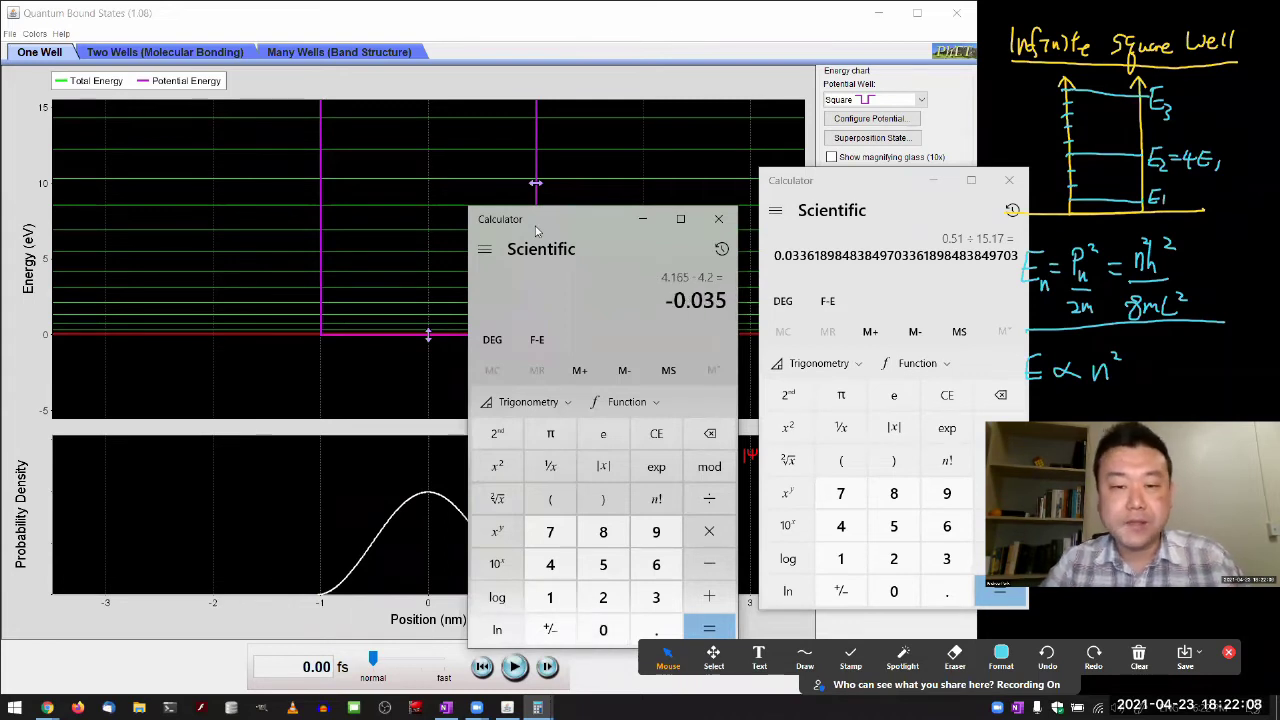
{"action": "type", "text": "/4.20"}
{"action": "key", "text": "Return"}
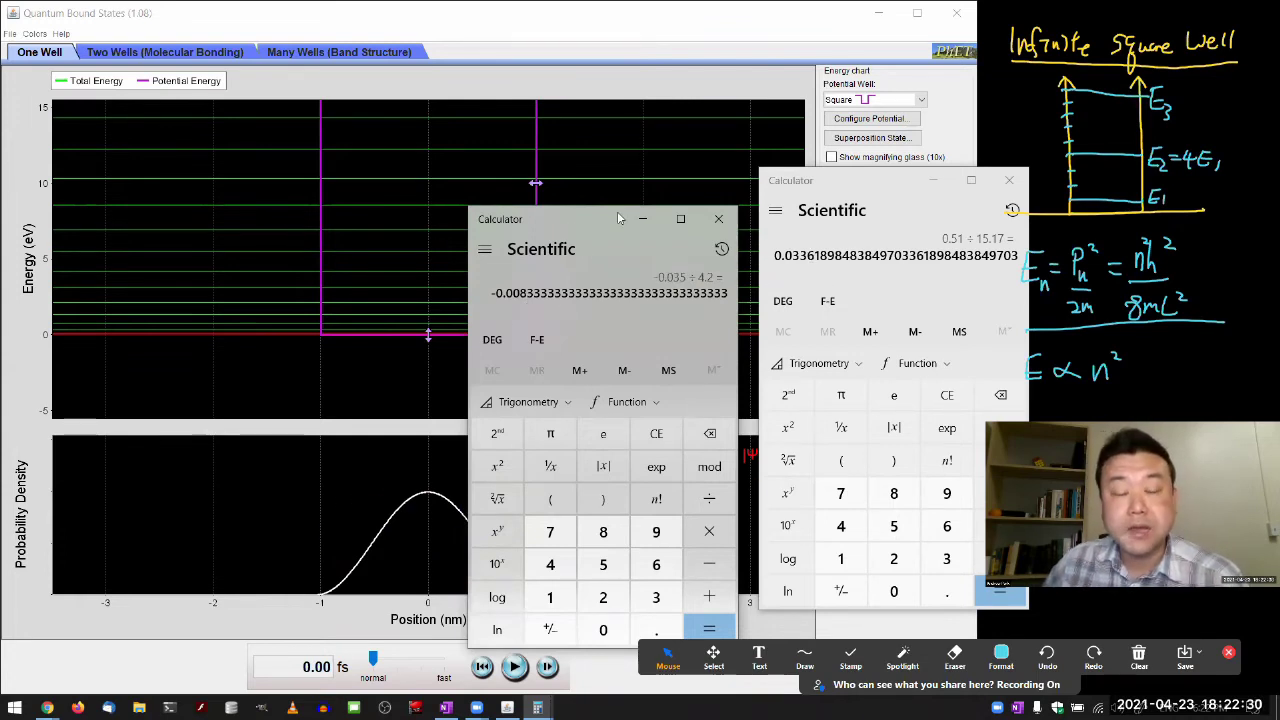
{"action": "left_click", "coordinate": [642, 218]}
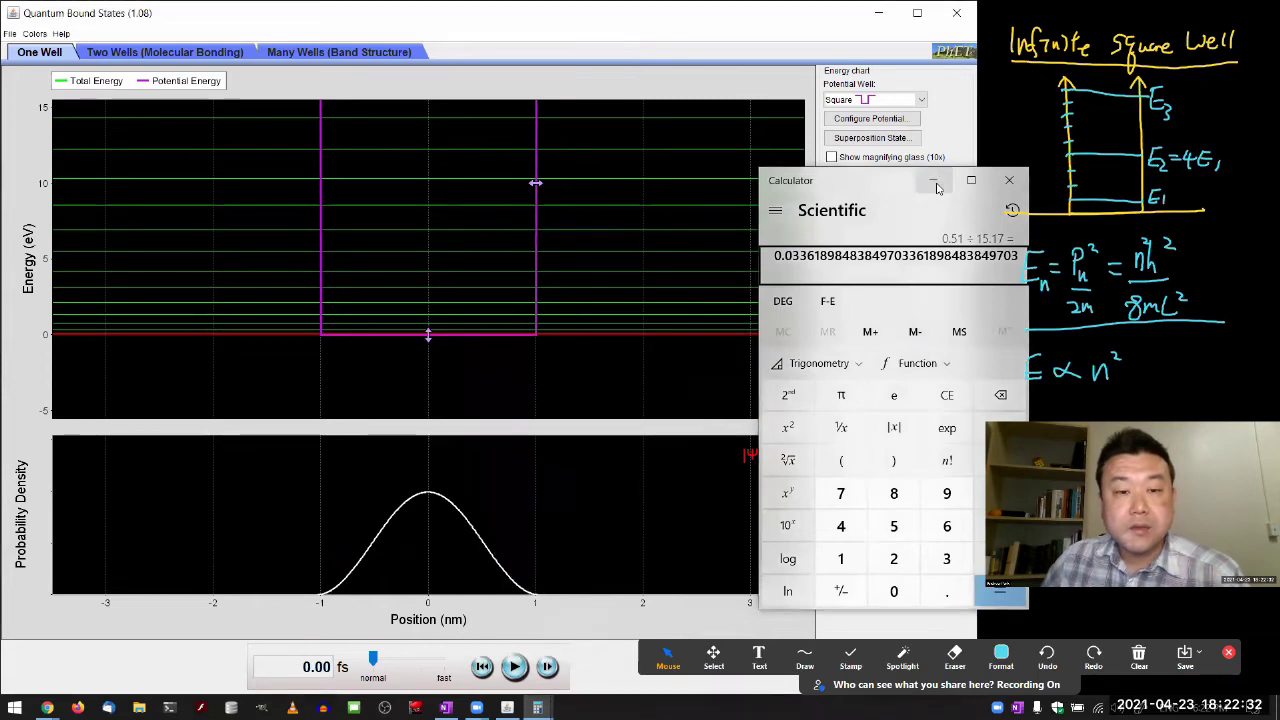
- Minimize Calculator, narrow the well to about 0.5 nm, and show the E1 density
{"action": "left_click", "coordinate": [934, 181]}
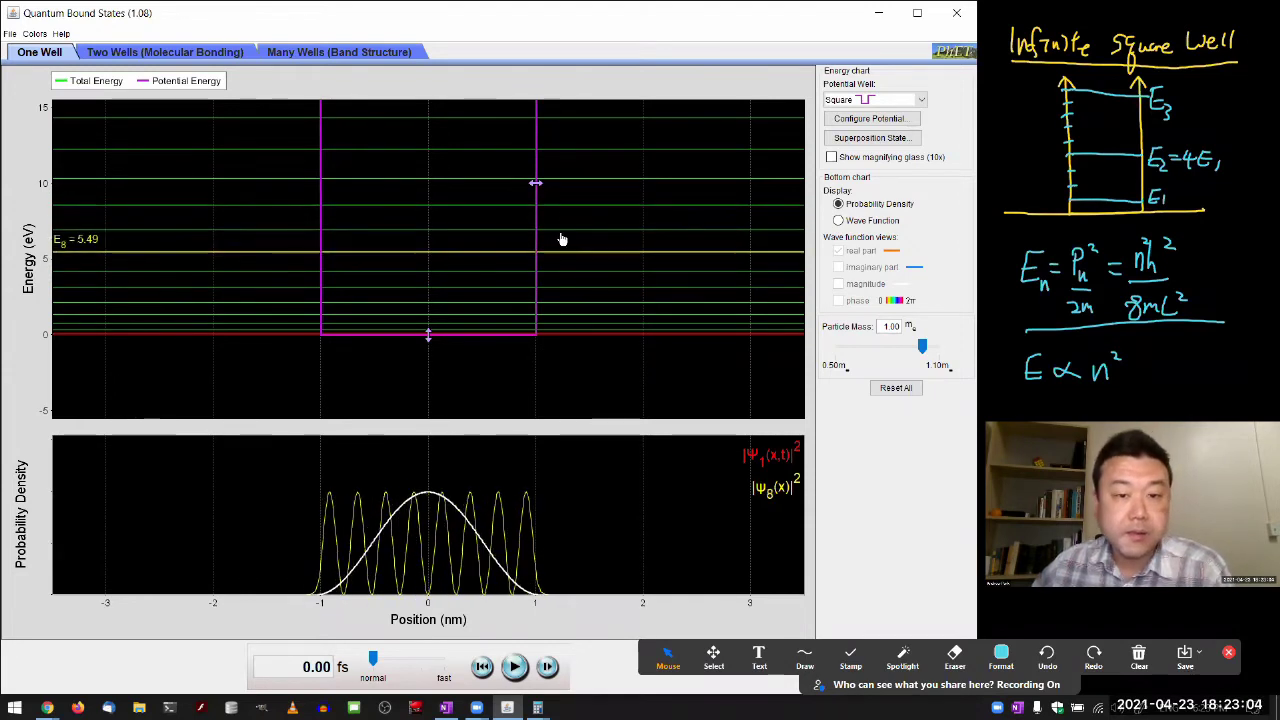
{"action": "mouse_move", "coordinate": [533, 182]}
{"action": "left_click_drag", "start_coordinate": [536, 187], "coordinate": [457, 187]}
{"action": "left_click", "coordinate": [356, 323]}
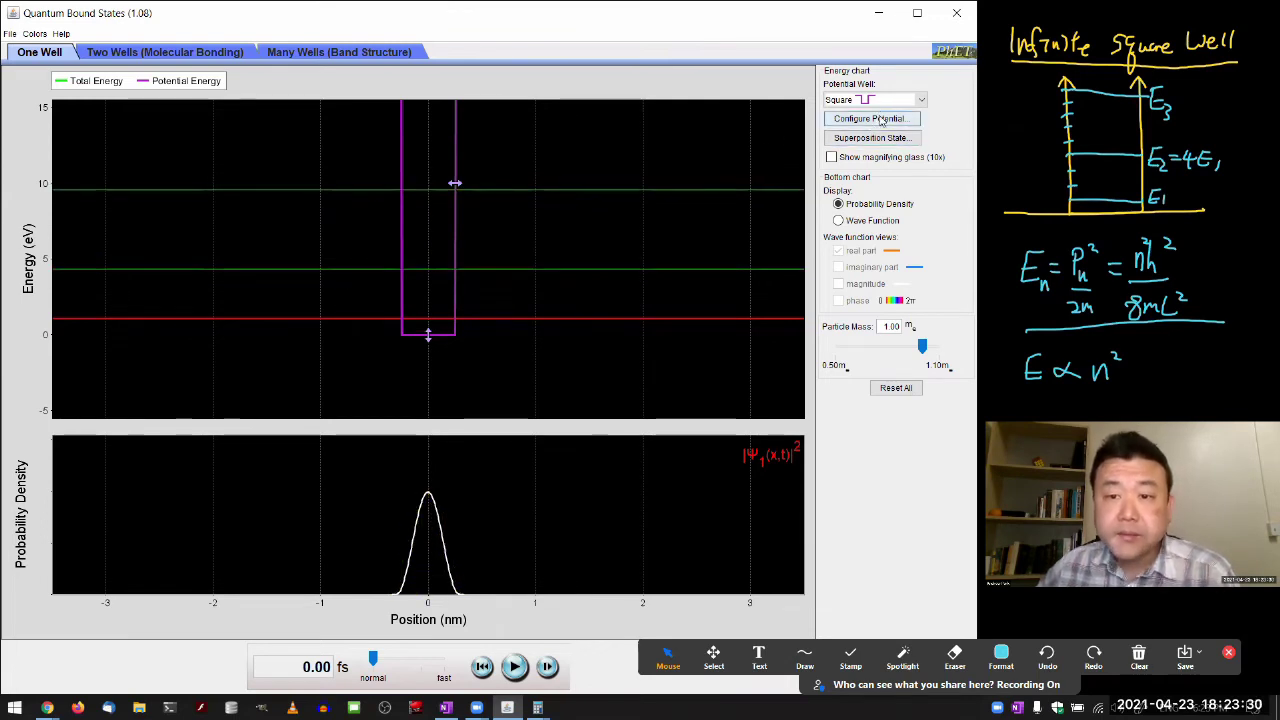
- Set the square well height to 15.0 eV, then drag it down to about 13 eV
{"action": "left_click", "coordinate": [920, 100]}
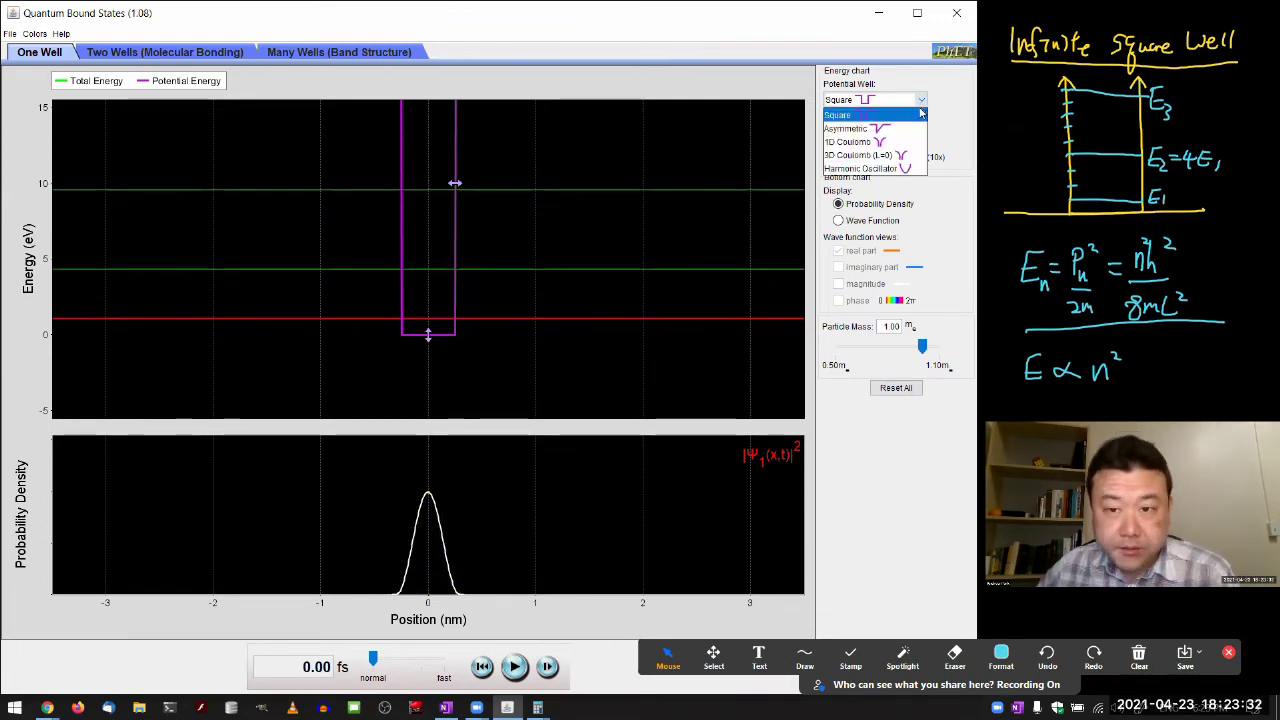
{"action": "left_click", "coordinate": [920, 102]}
{"action": "left_click", "coordinate": [895, 120]}
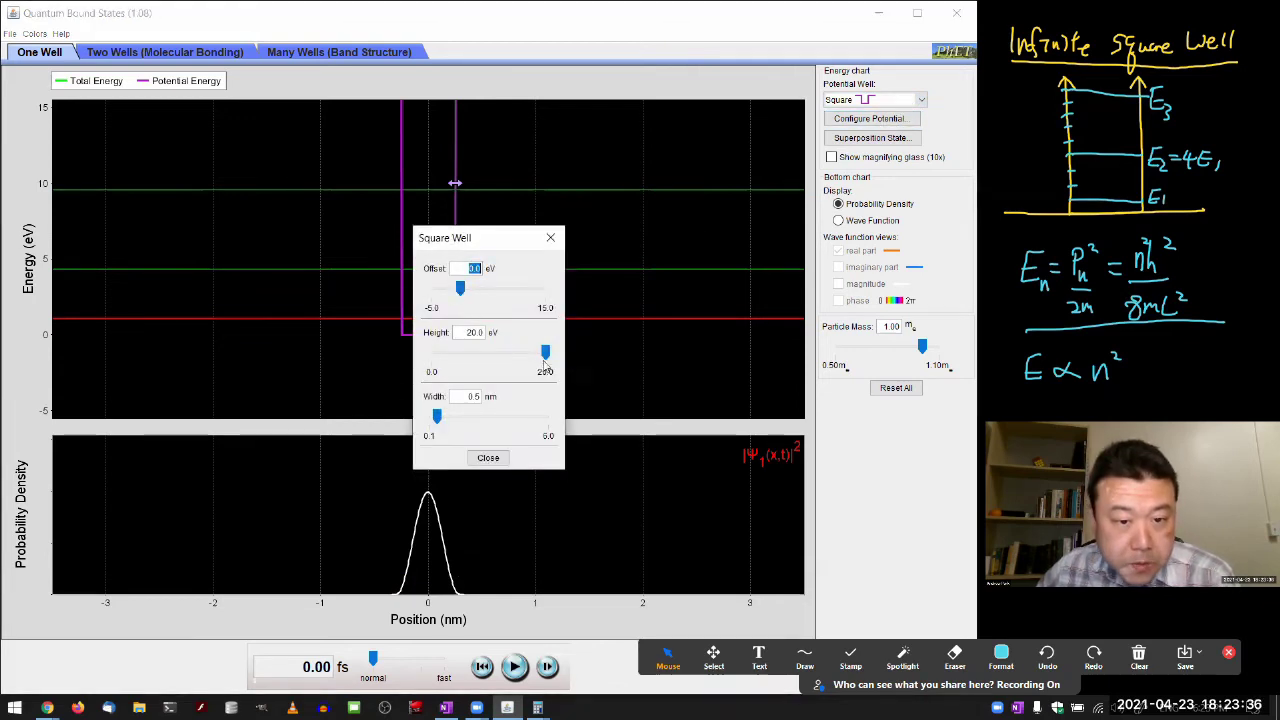
{"action": "left_click_drag", "start_coordinate": [545, 352], "coordinate": [520, 358]}
{"action": "left_click", "coordinate": [488, 457]}
{"action": "left_click_drag", "start_coordinate": [465, 107], "coordinate": [466, 137]}
- Adjust the well height between about 14.7 eV and 13.3 eV
{"action": "mouse_move", "coordinate": [378, 285]}
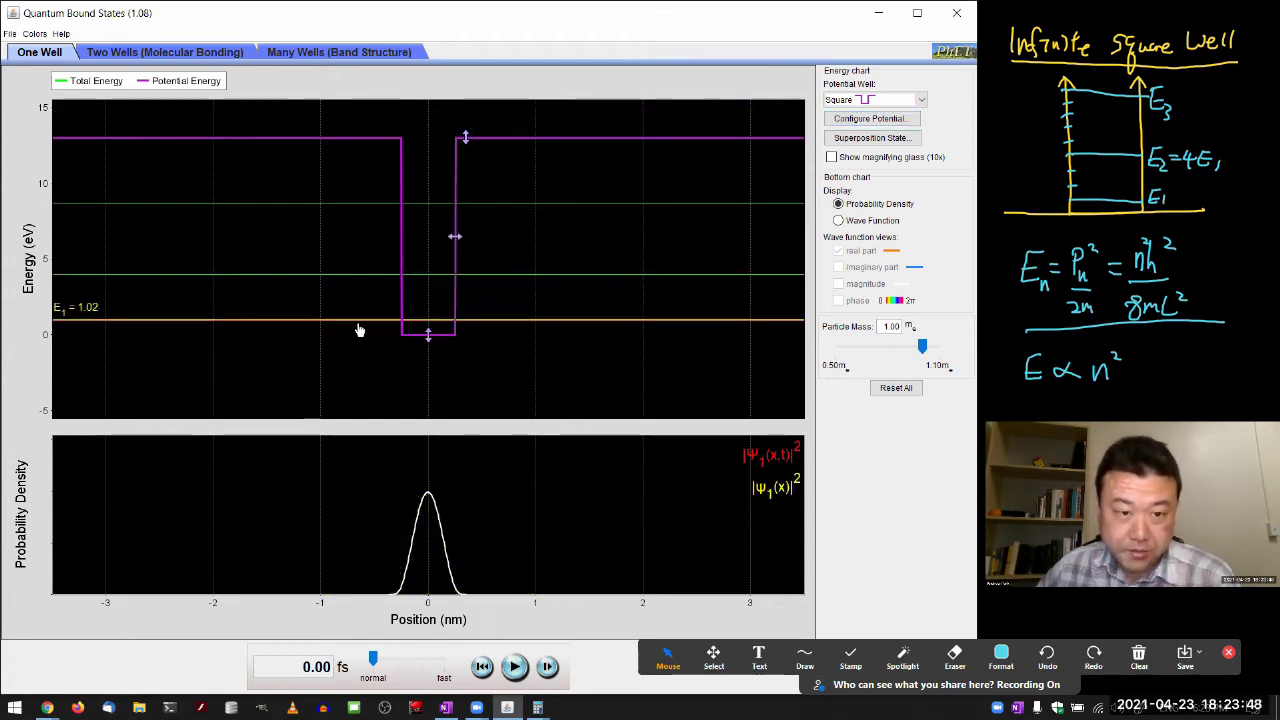
{"action": "mouse_move", "coordinate": [467, 143]}
{"action": "left_click_drag", "start_coordinate": [467, 143], "coordinate": [466, 114]}
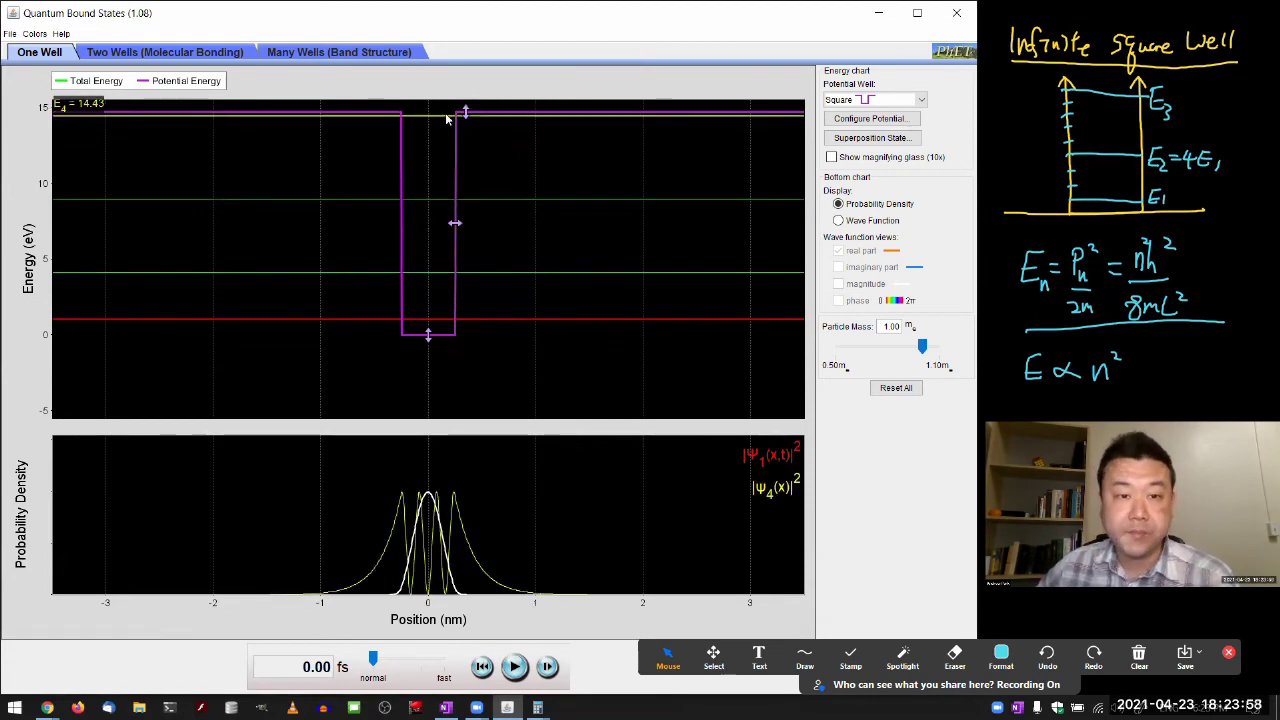
{"action": "left_click_drag", "start_coordinate": [467, 118], "coordinate": [467, 139]}
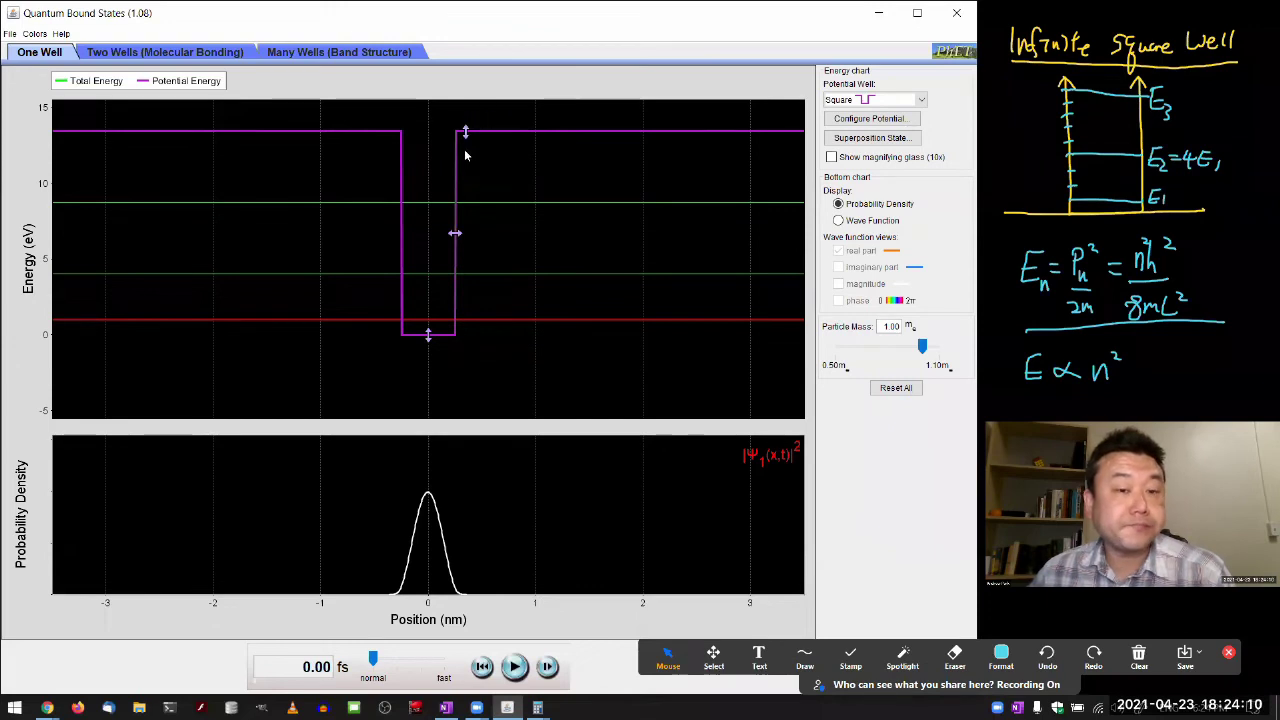
{"action": "left_click_drag", "start_coordinate": [466, 132], "coordinate": [466, 146]}
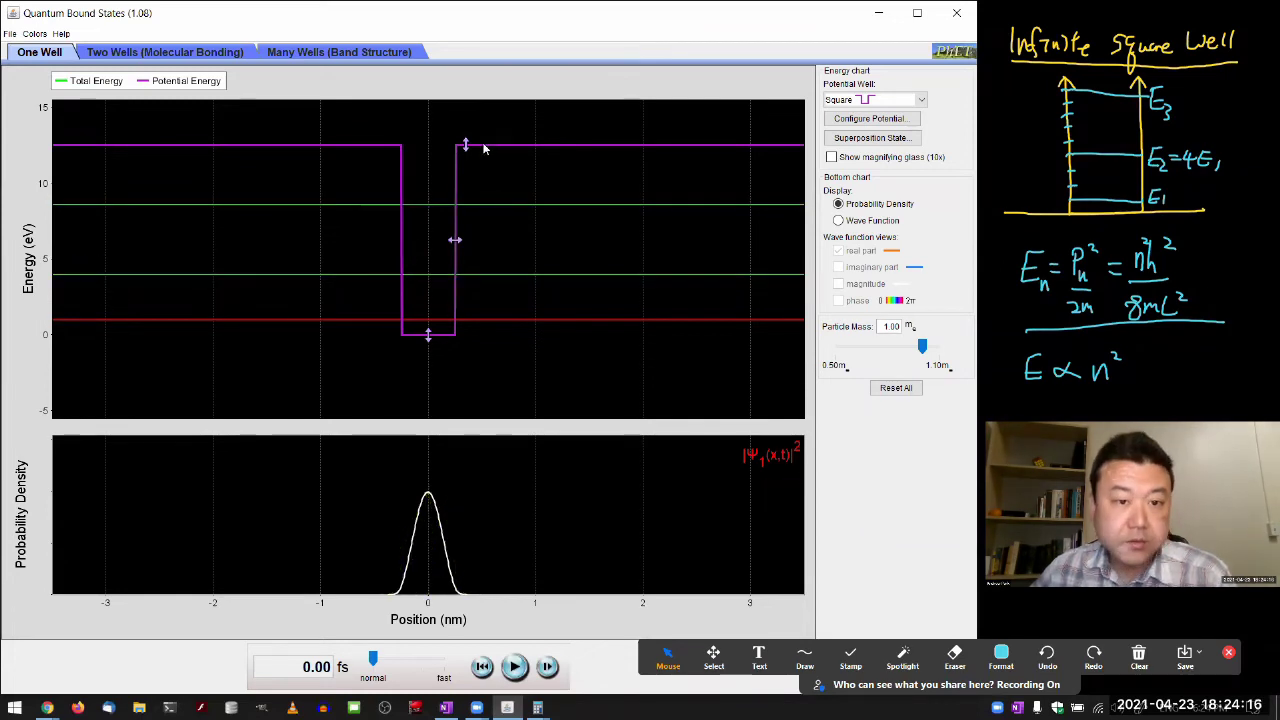
- Lower the well height through 11 eV and 10 eV down to about 1.8 eV
{"action": "mouse_move", "coordinate": [466, 148]}
{"action": "left_click_drag", "start_coordinate": [466, 148], "coordinate": [466, 166]}
{"action": "mouse_move", "coordinate": [420, 280]}
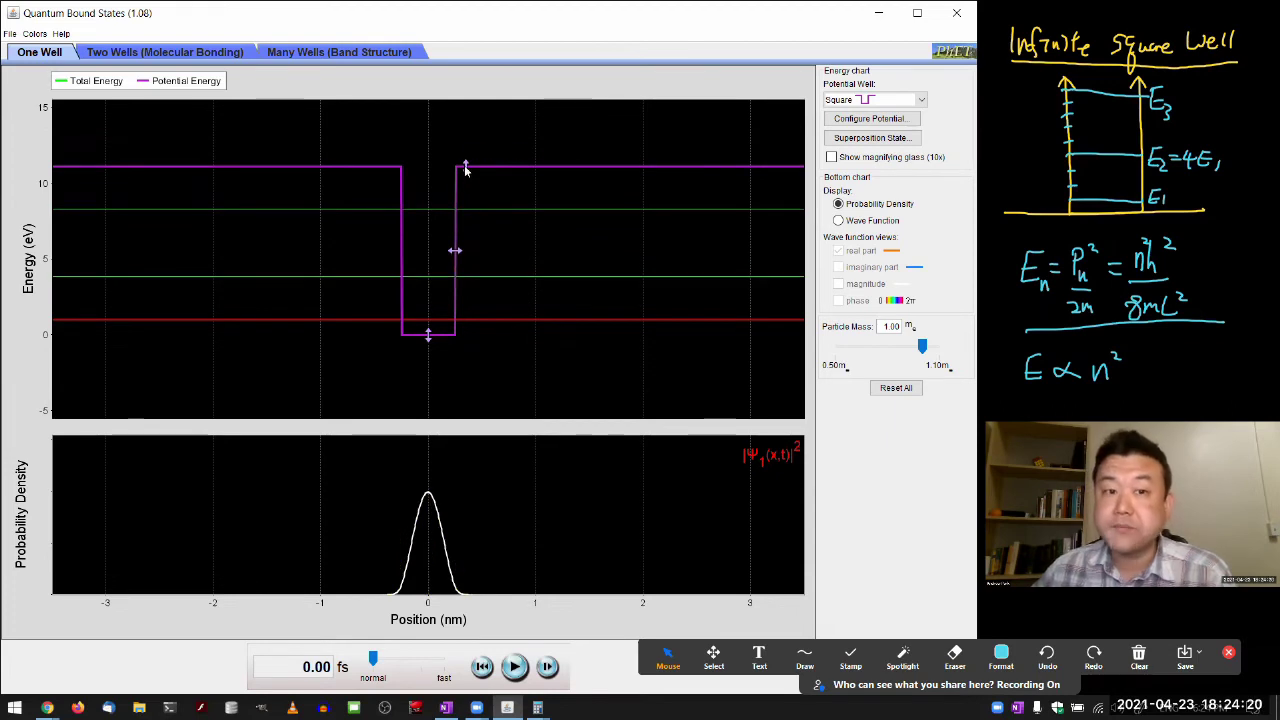
{"action": "mouse_move", "coordinate": [465, 170]}
{"action": "left_click_drag", "start_coordinate": [465, 170], "coordinate": [465, 185]}
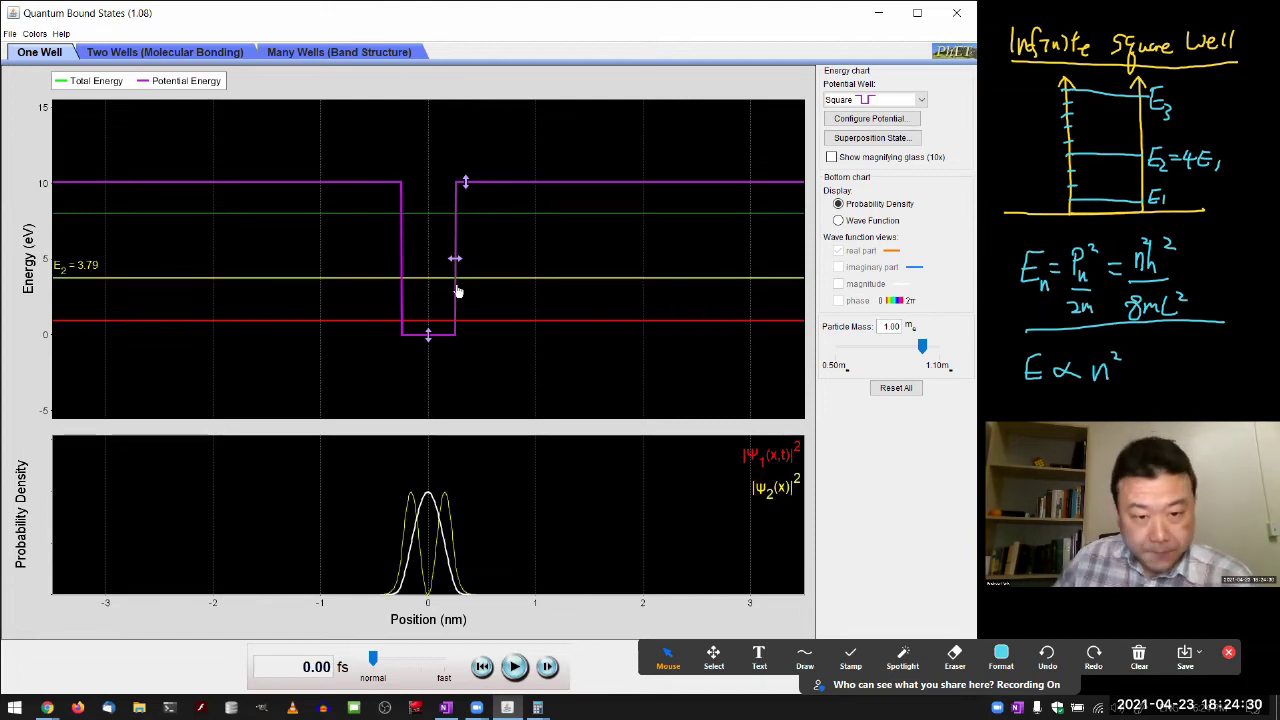
{"action": "mouse_move", "coordinate": [515, 320]}
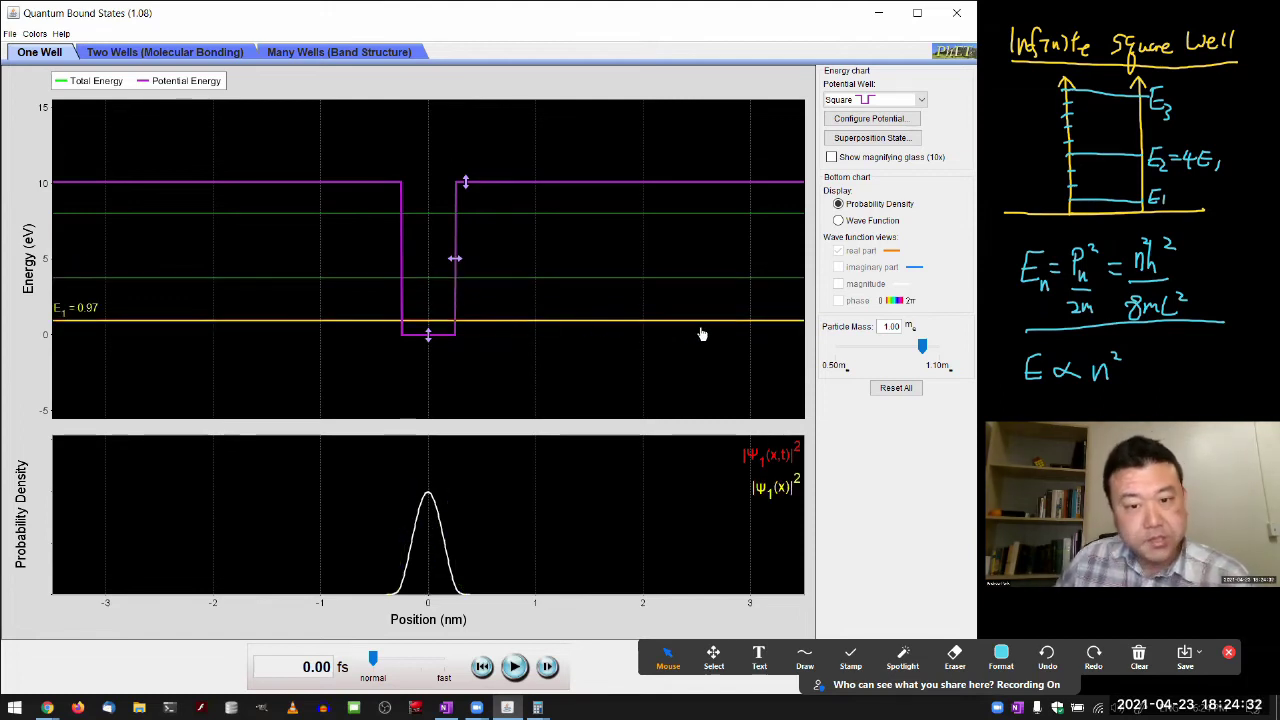
{"action": "mouse_move", "coordinate": [456, 280]}
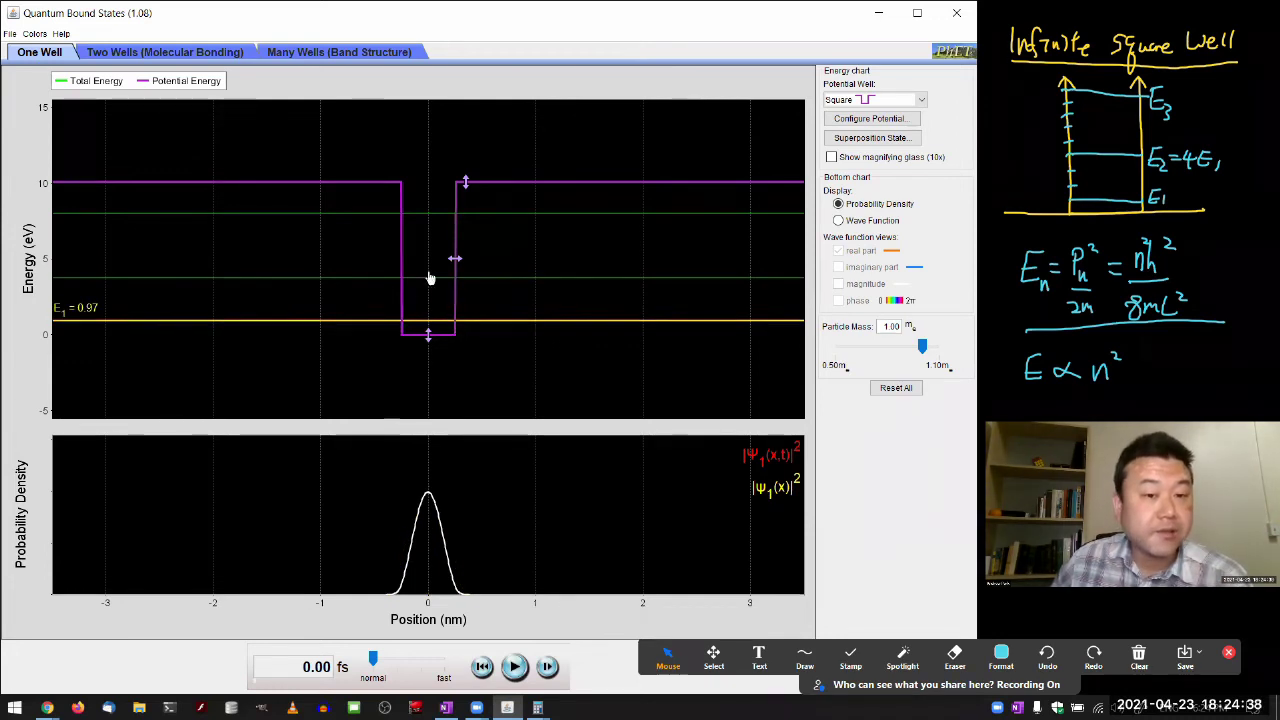
{"action": "left_click_drag", "start_coordinate": [466, 186], "coordinate": [458, 320]}
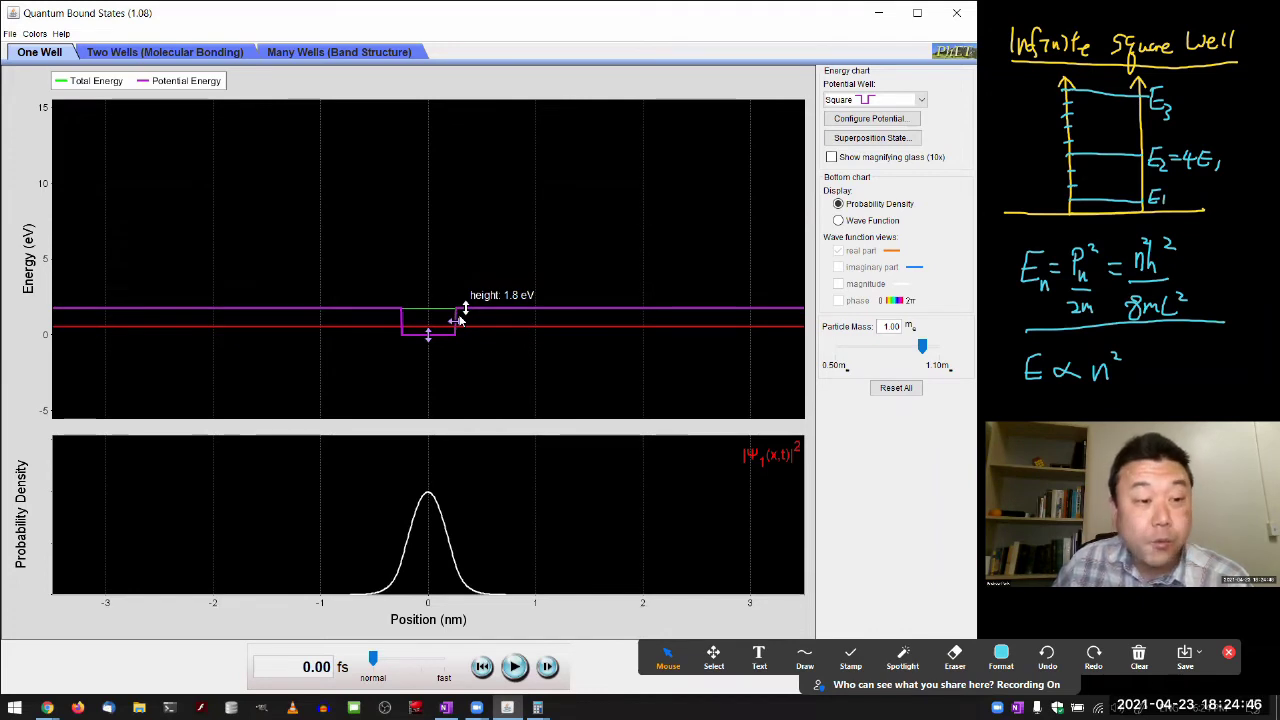
- Lower the 0.5 nm square well's height to about 0.1 eV
{"action": "left_click_drag", "start_coordinate": [459, 321], "coordinate": [459, 322]}
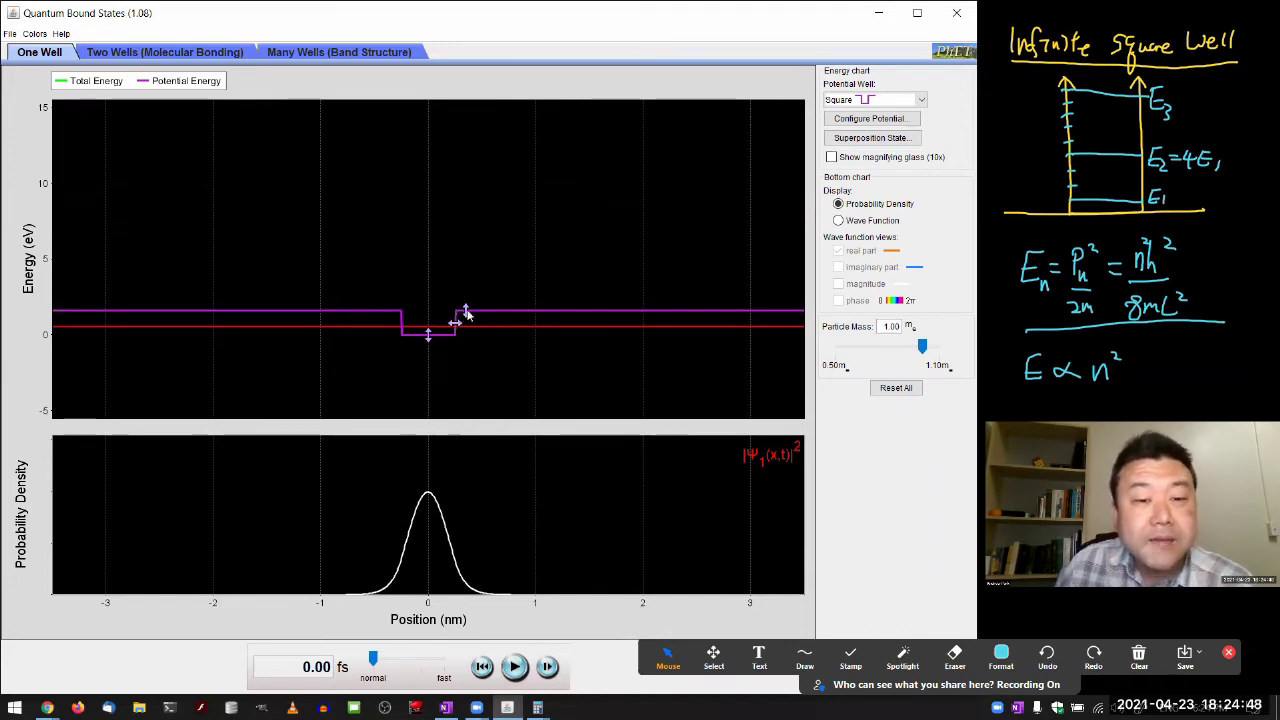
{"action": "left_click_drag", "start_coordinate": [465, 320], "coordinate": [466, 322]}
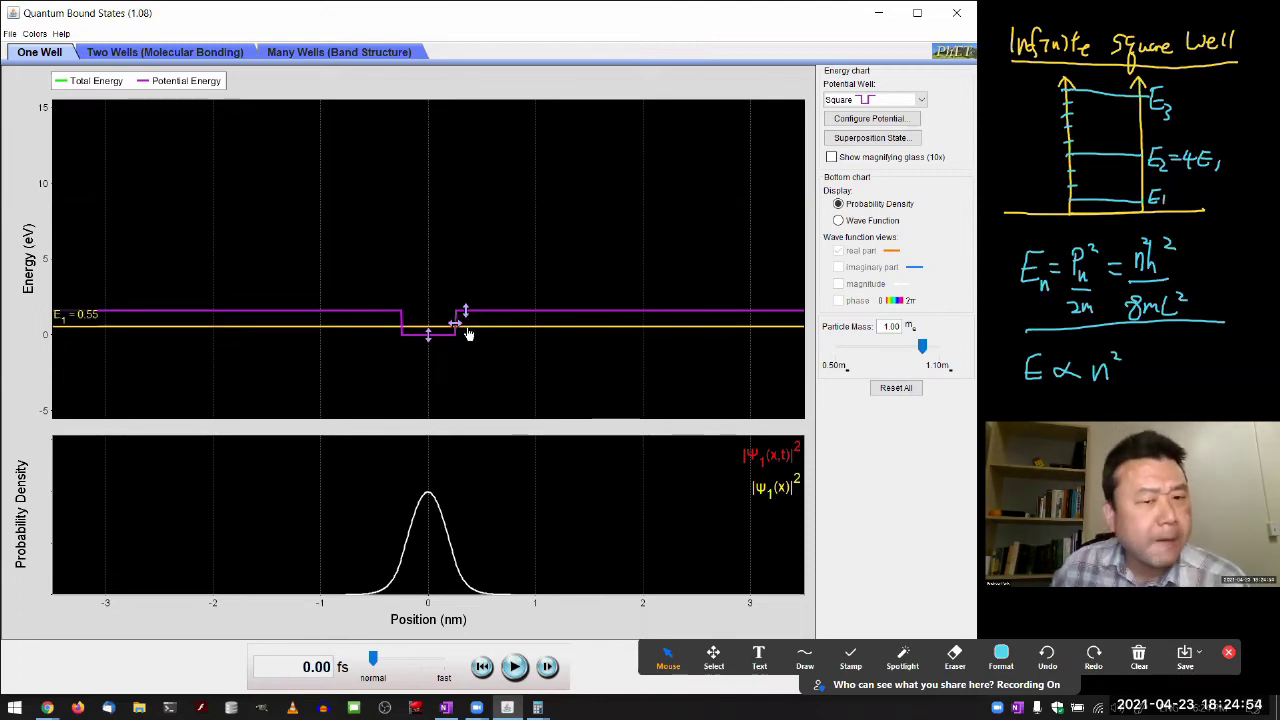
{"action": "mouse_move", "coordinate": [467, 319]}
{"action": "left_mouse_down"}
{"action": "mouse_move", "coordinate": [474, 334]}
{"action": "mouse_move", "coordinate": [463, 335]}
{"action": "left_mouse_up"}
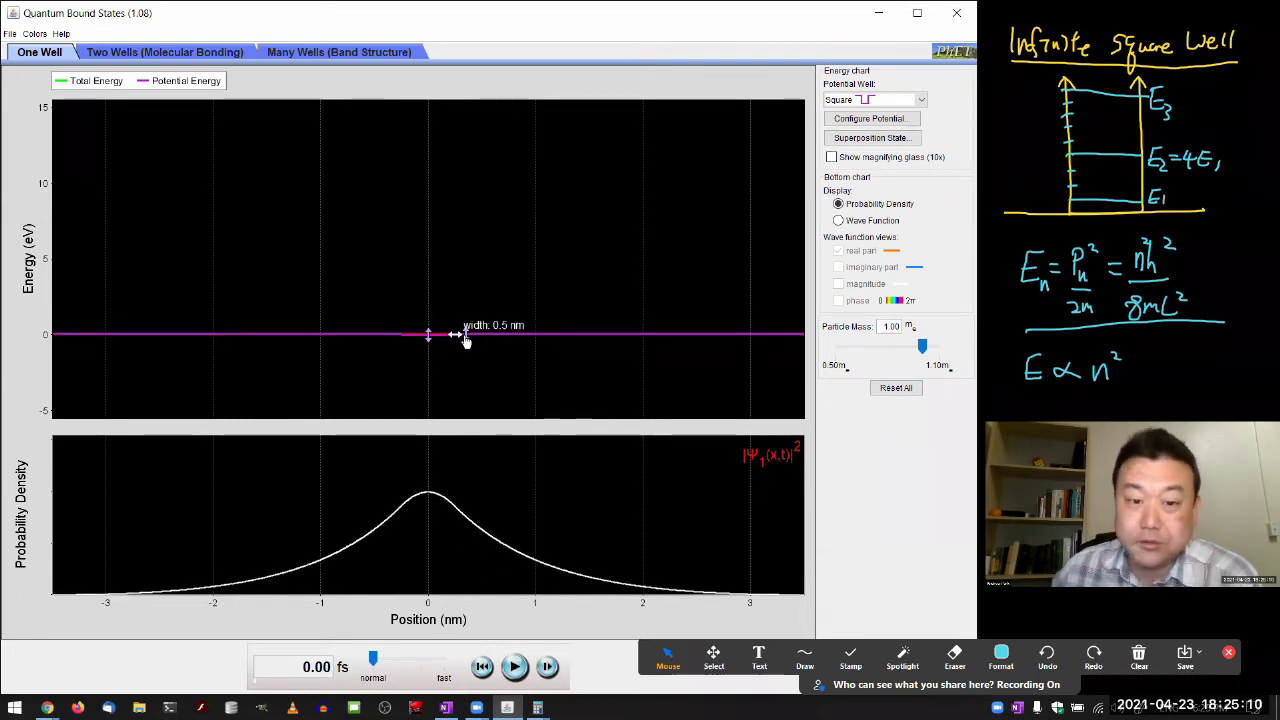
- Check the 0.1 eV height and 0.5 nm width in the Configure Potential dialog
{"action": "mouse_move", "coordinate": [467, 340]}
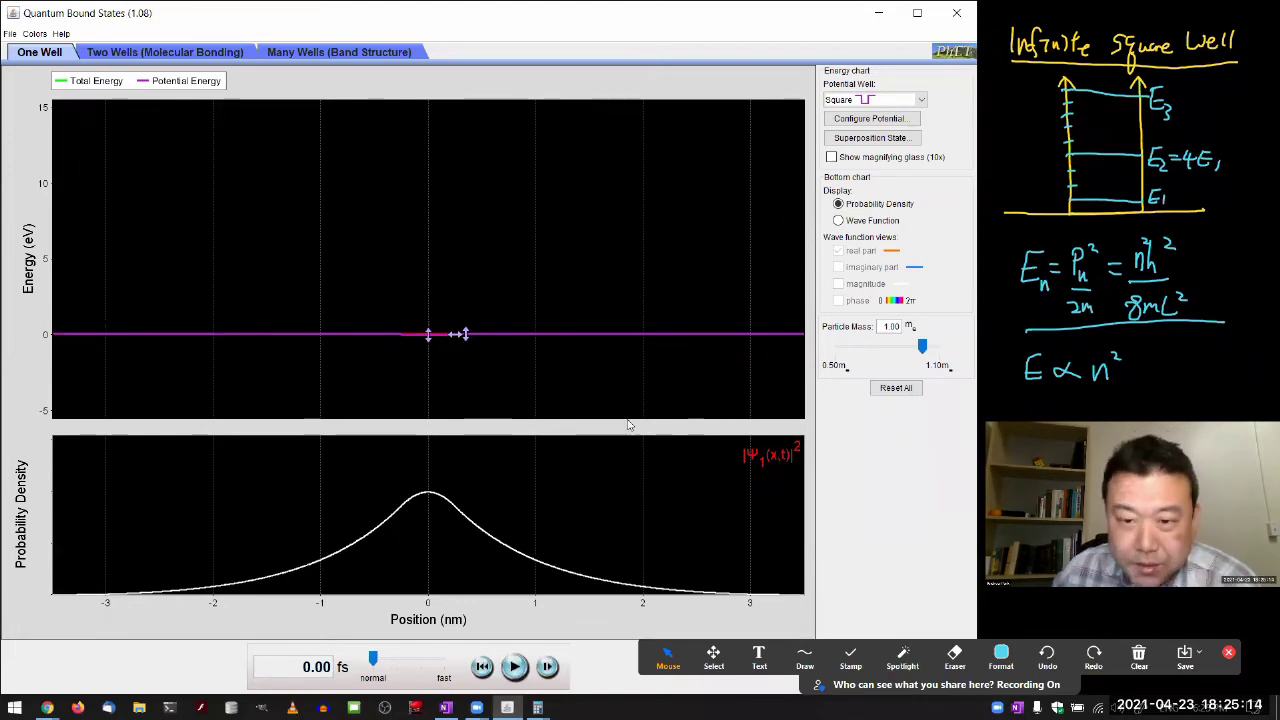
{"action": "mouse_move", "coordinate": [427, 341]}
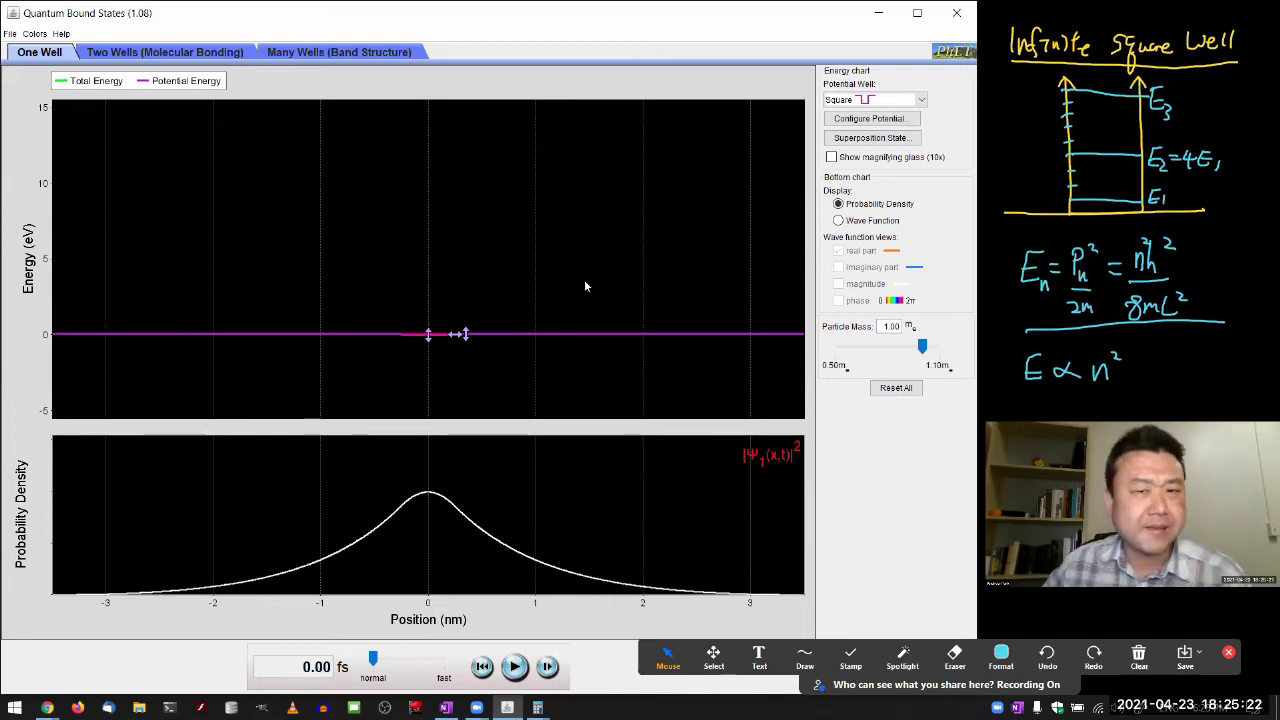
{"action": "left_click", "coordinate": [852, 119]}
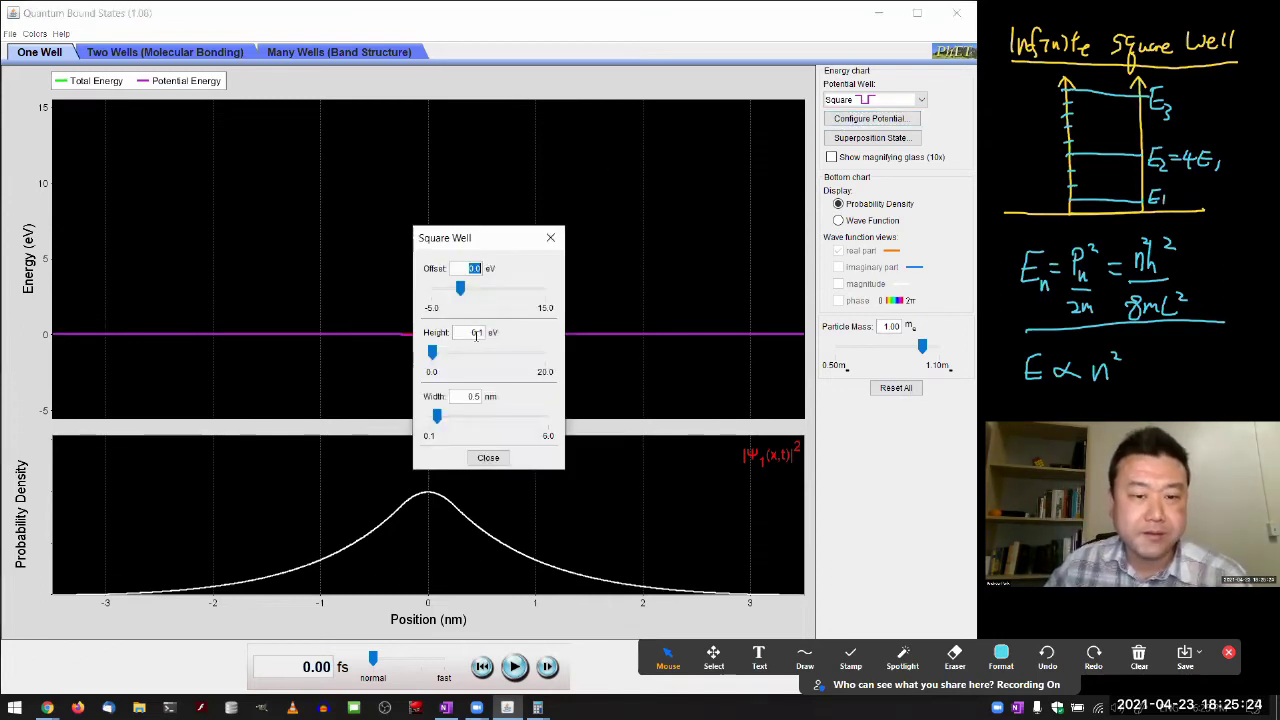
{"action": "left_click", "coordinate": [488, 457]}
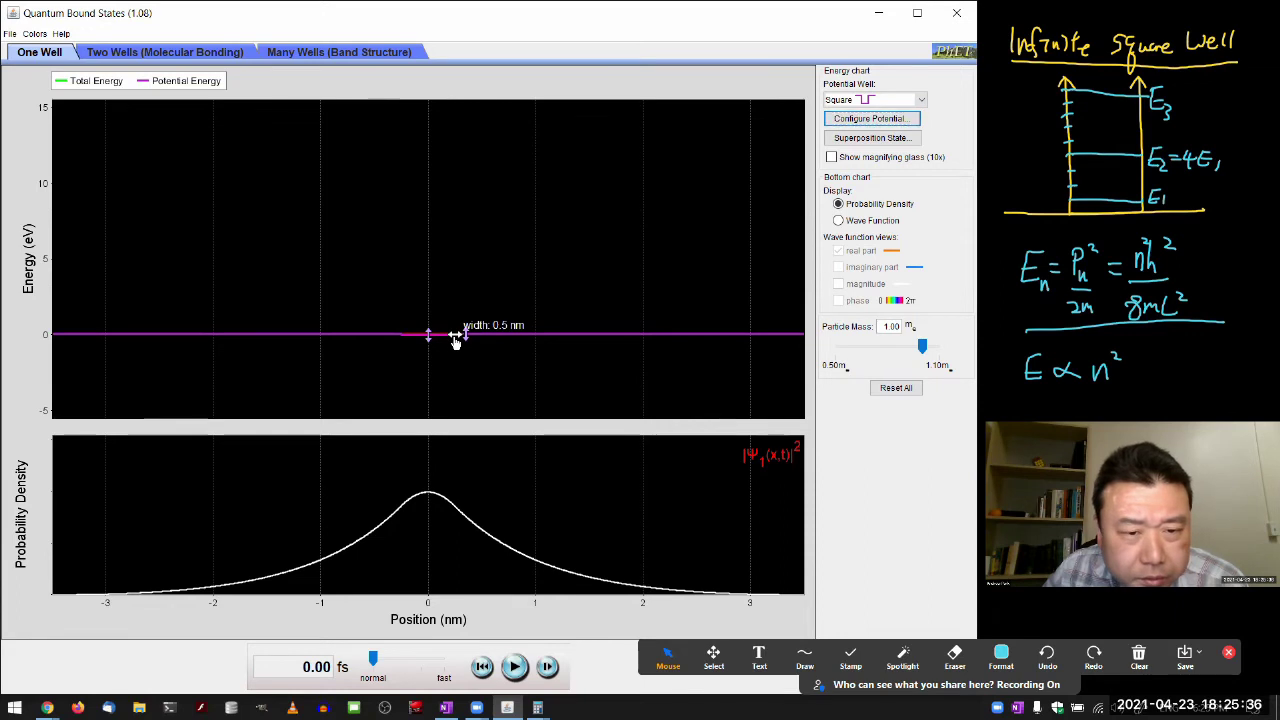
- Narrow the shallow well to about 0.1 nm and raise its height to 0.3 eV
{"action": "left_click_drag", "start_coordinate": [455, 341], "coordinate": [437, 335]}
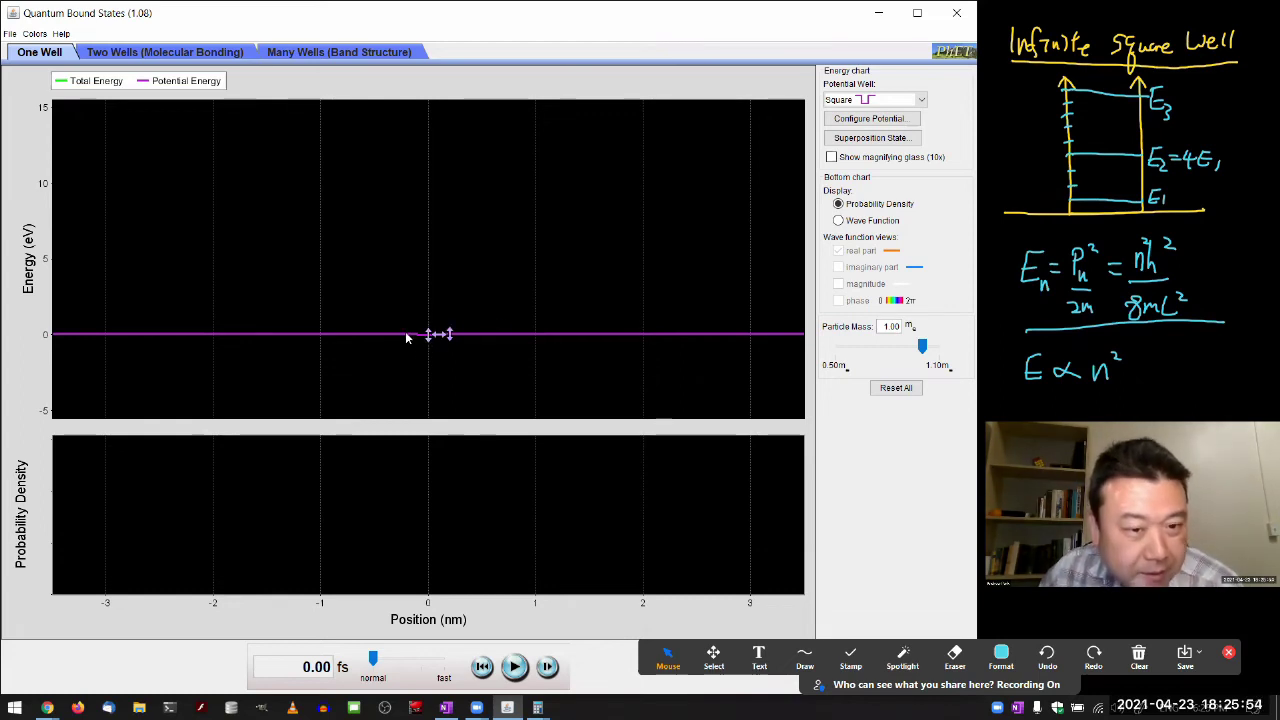
{"action": "mouse_move", "coordinate": [435, 340]}
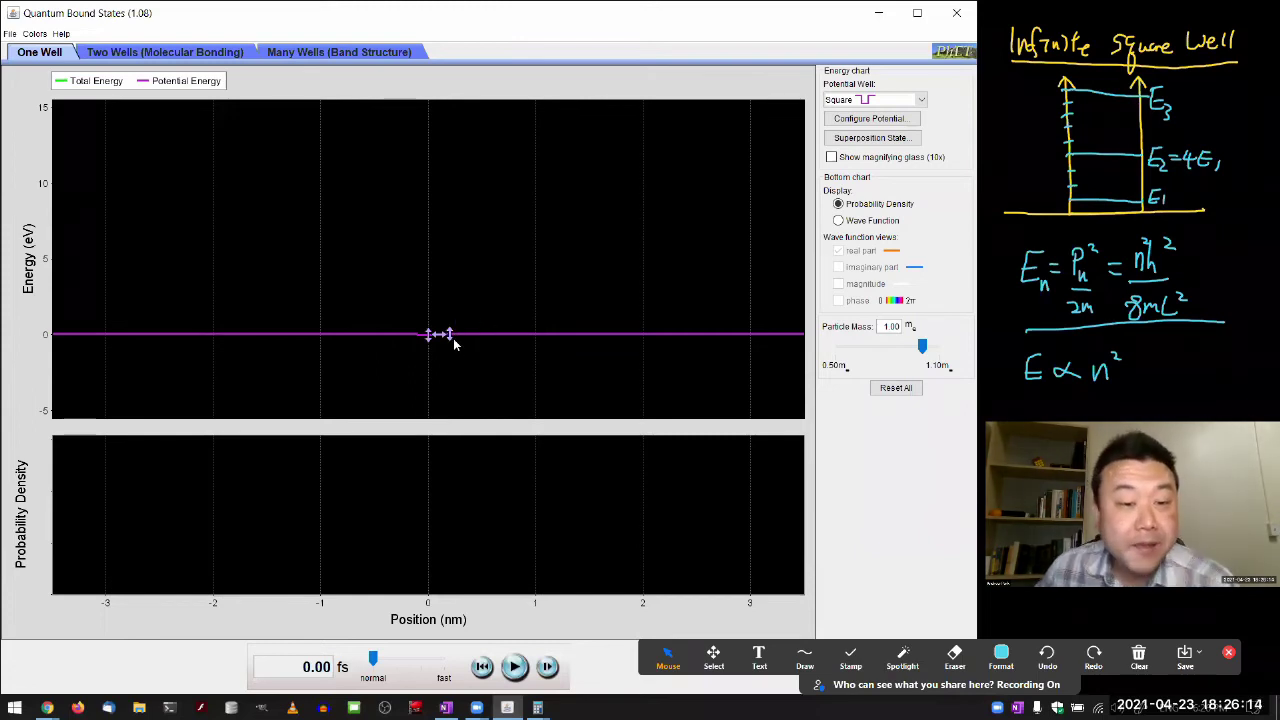
{"action": "left_click_drag", "start_coordinate": [451, 341], "coordinate": [449, 334]}
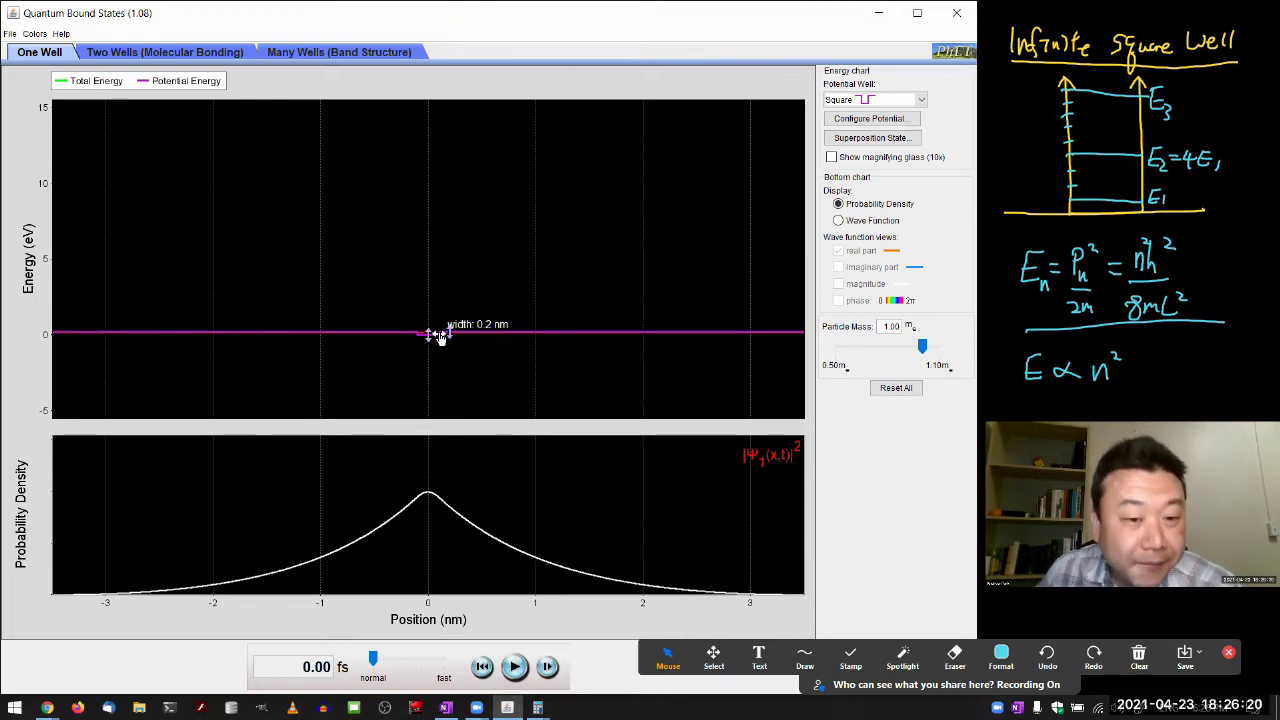
{"action": "left_click_drag", "start_coordinate": [441, 337], "coordinate": [437, 335]}
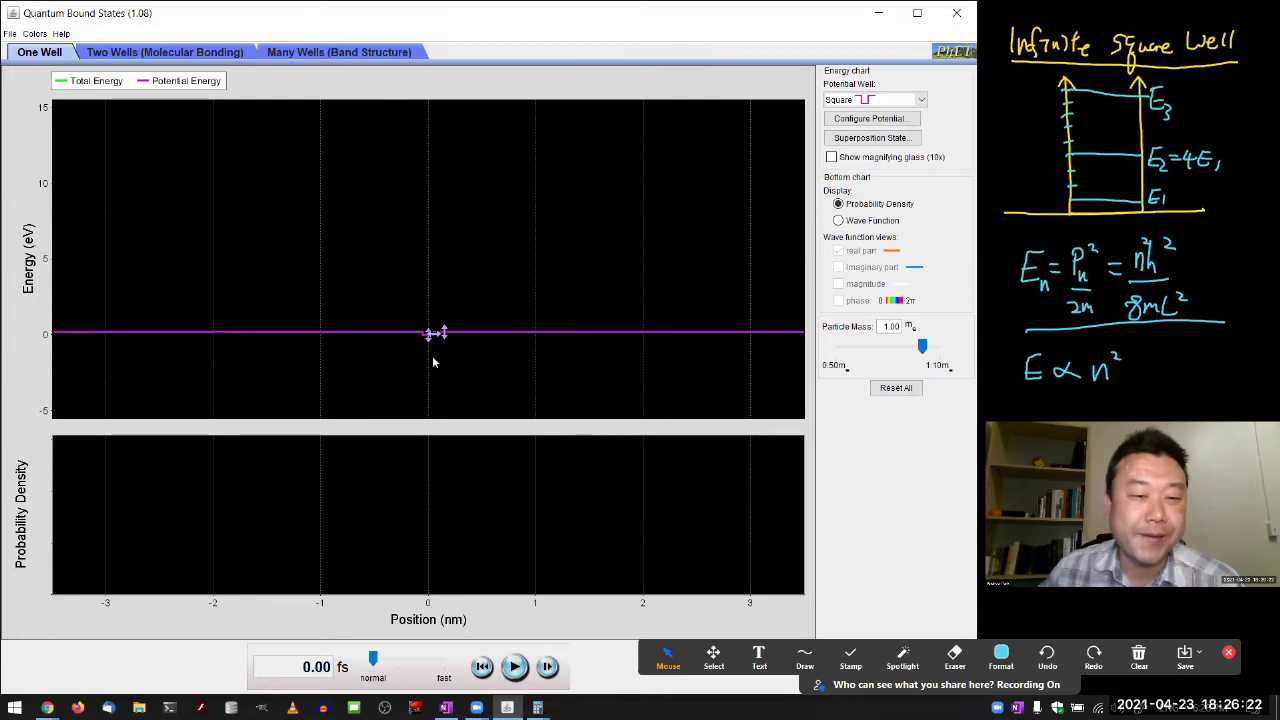
{"action": "left_click_drag", "start_coordinate": [444, 335], "coordinate": [444, 340]}
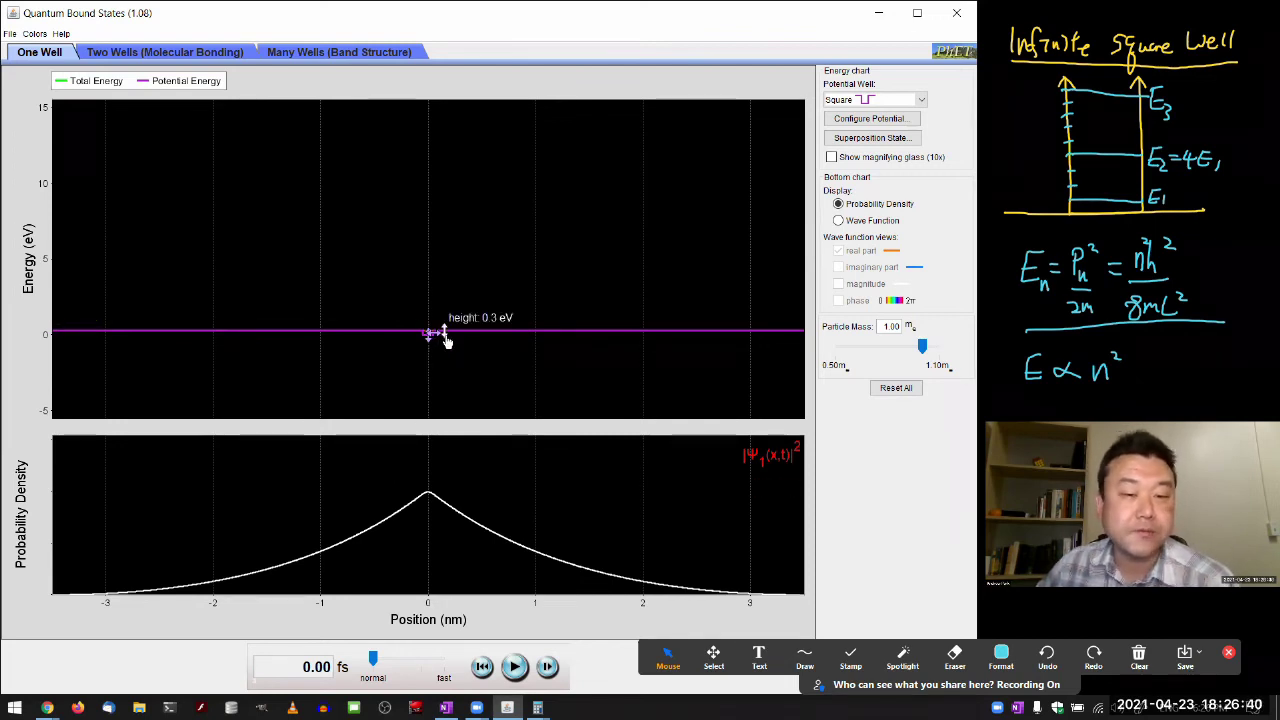
- Raise the 0.1 nm well's height to 13.8 eV, giving E1 = 7.61 eV
{"action": "left_click_drag", "start_coordinate": [446, 338], "coordinate": [445, 126]}
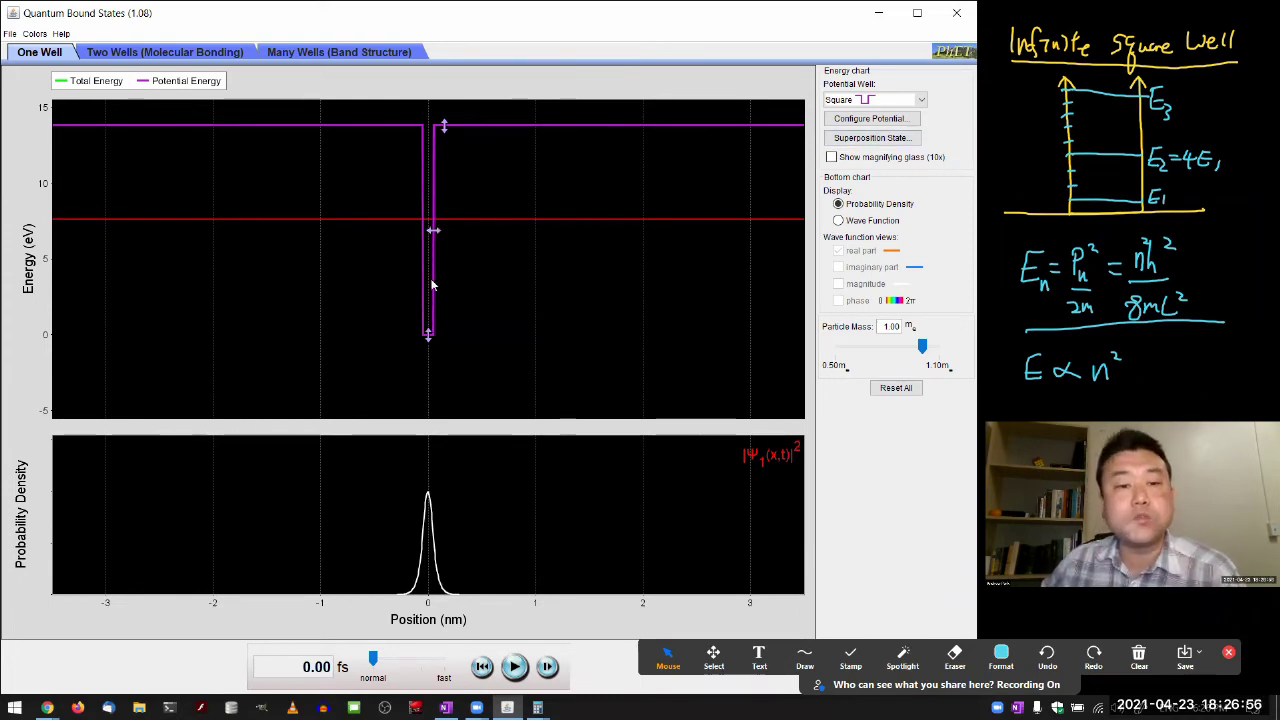
{"action": "mouse_move", "coordinate": [391, 229]}
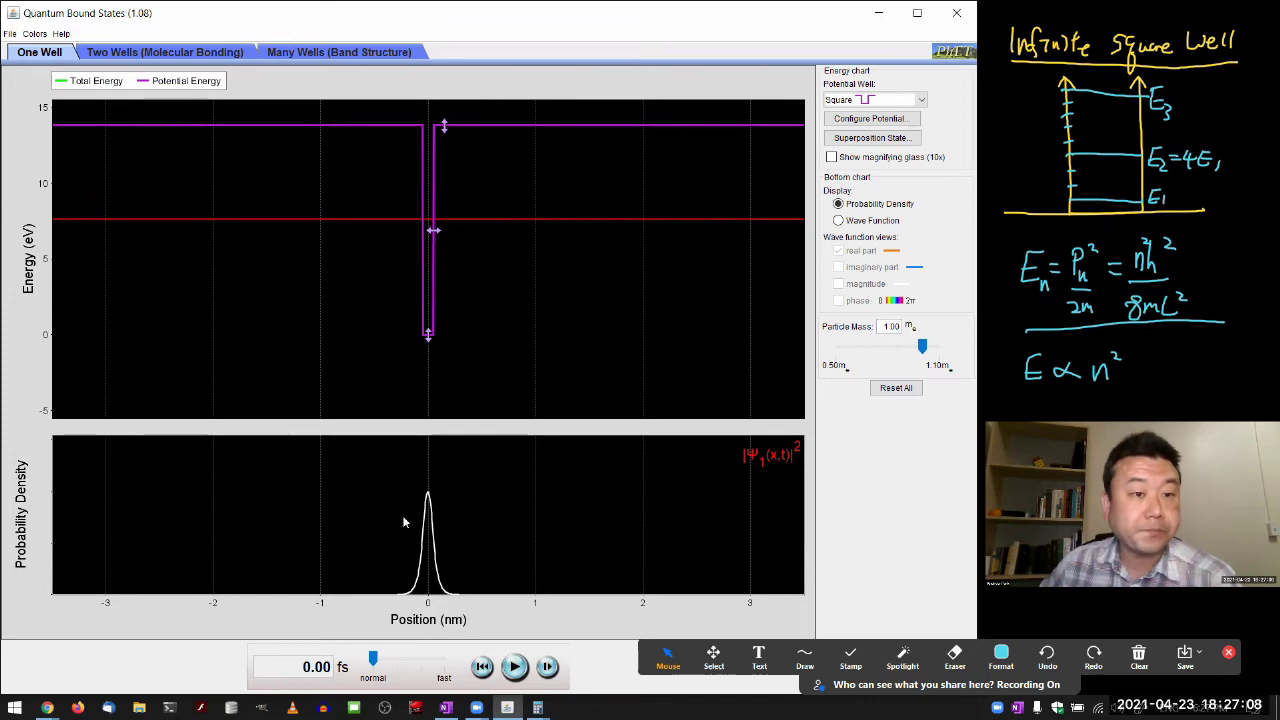
- Widen the 13.8 eV well to about 1.8 nm, view E4's density, then return to E1
{"action": "left_click_drag", "start_coordinate": [433, 231], "coordinate": [526, 236]}
{"action": "mouse_move", "coordinate": [466, 346]}
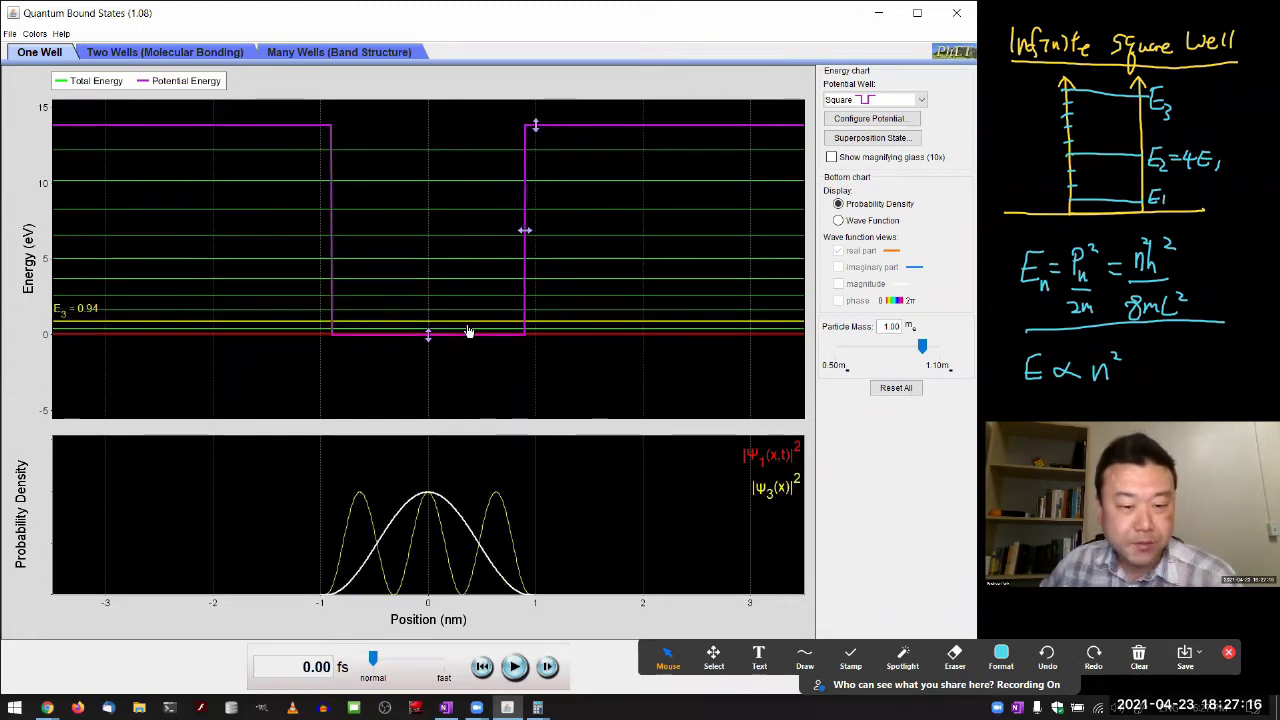
{"action": "left_click", "coordinate": [470, 310]}
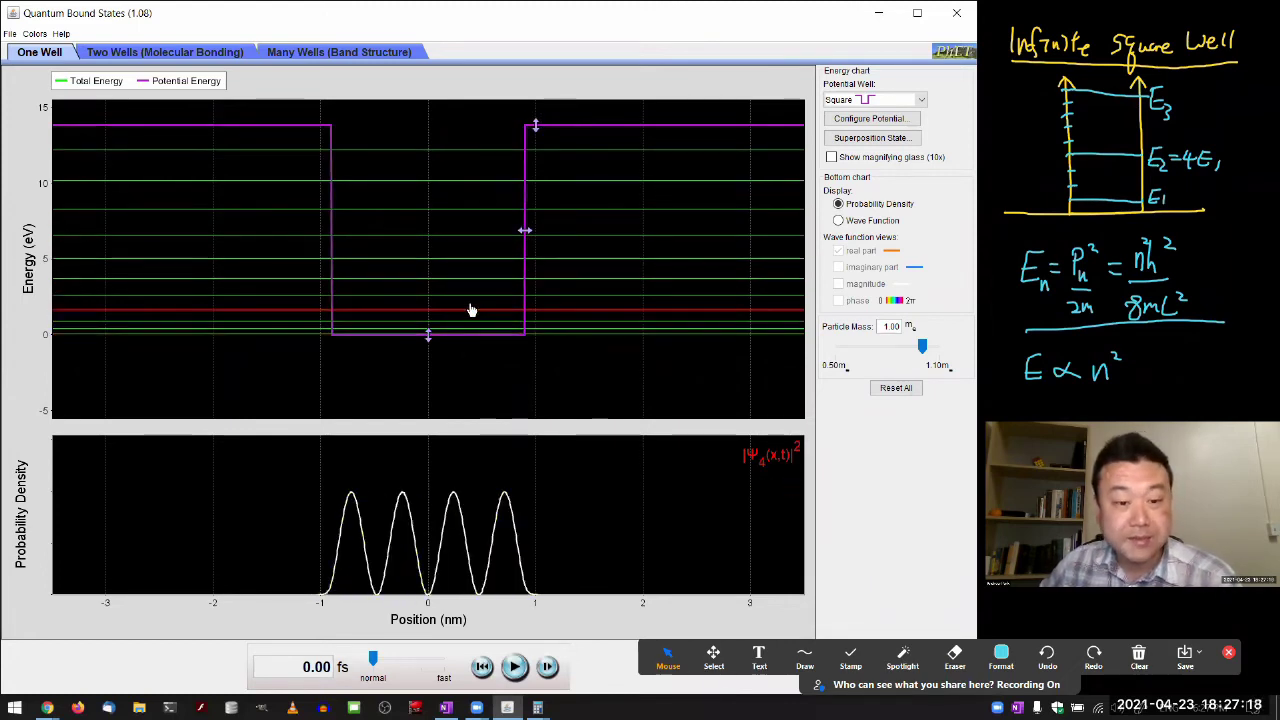
{"action": "left_click", "coordinate": [470, 343]}
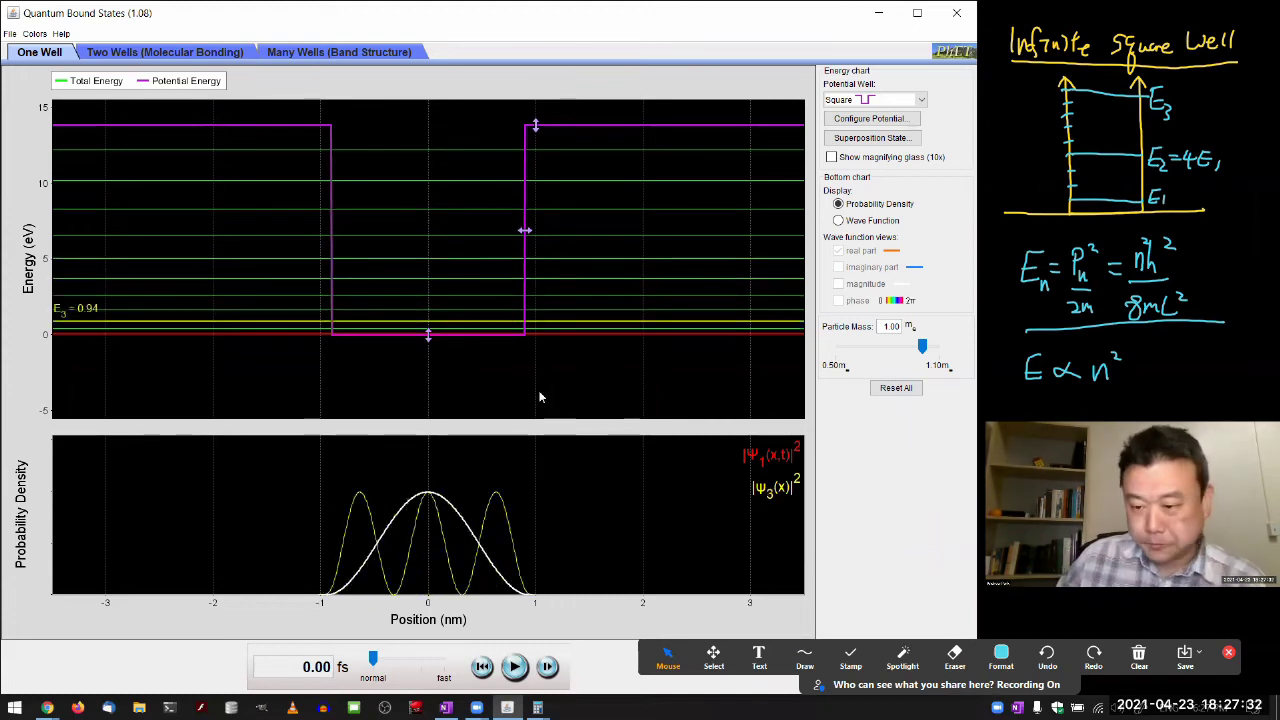
- Switch to the Two Wells (Molecular Bonding) tab, then run, pause and rewind its clock
{"action": "left_click", "coordinate": [179, 58]}
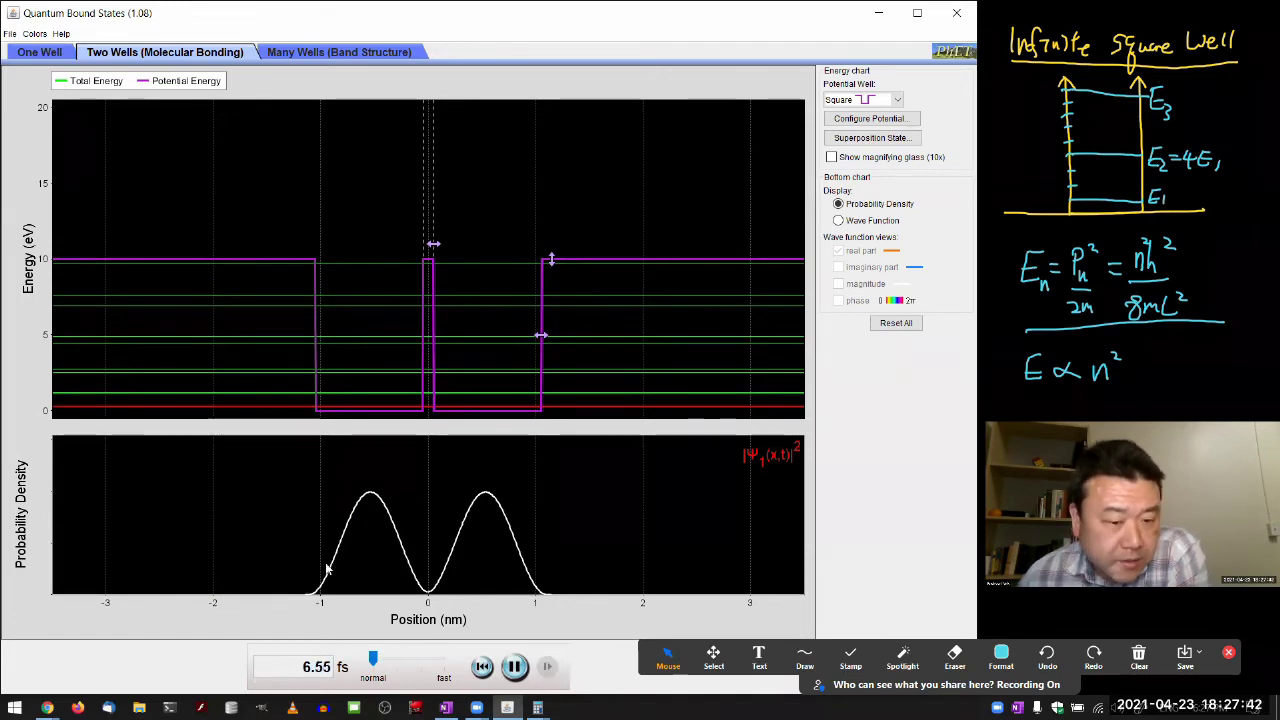
{"action": "left_click", "coordinate": [518, 678]}
{"action": "left_click", "coordinate": [512, 678]}
{"action": "left_click", "coordinate": [508, 678]}
{"action": "left_click", "coordinate": [482, 667]}
{"action": "left_click", "coordinate": [368, 662]}
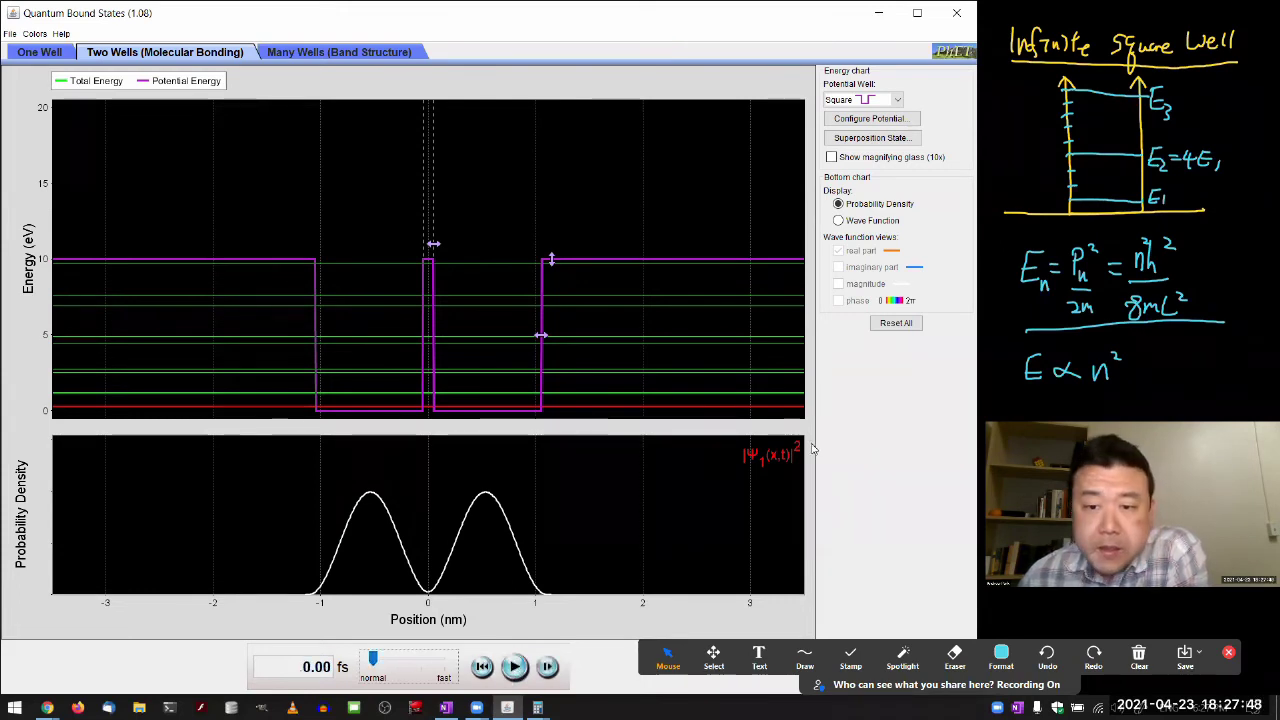
{"action": "left_click", "coordinate": [513, 667]}
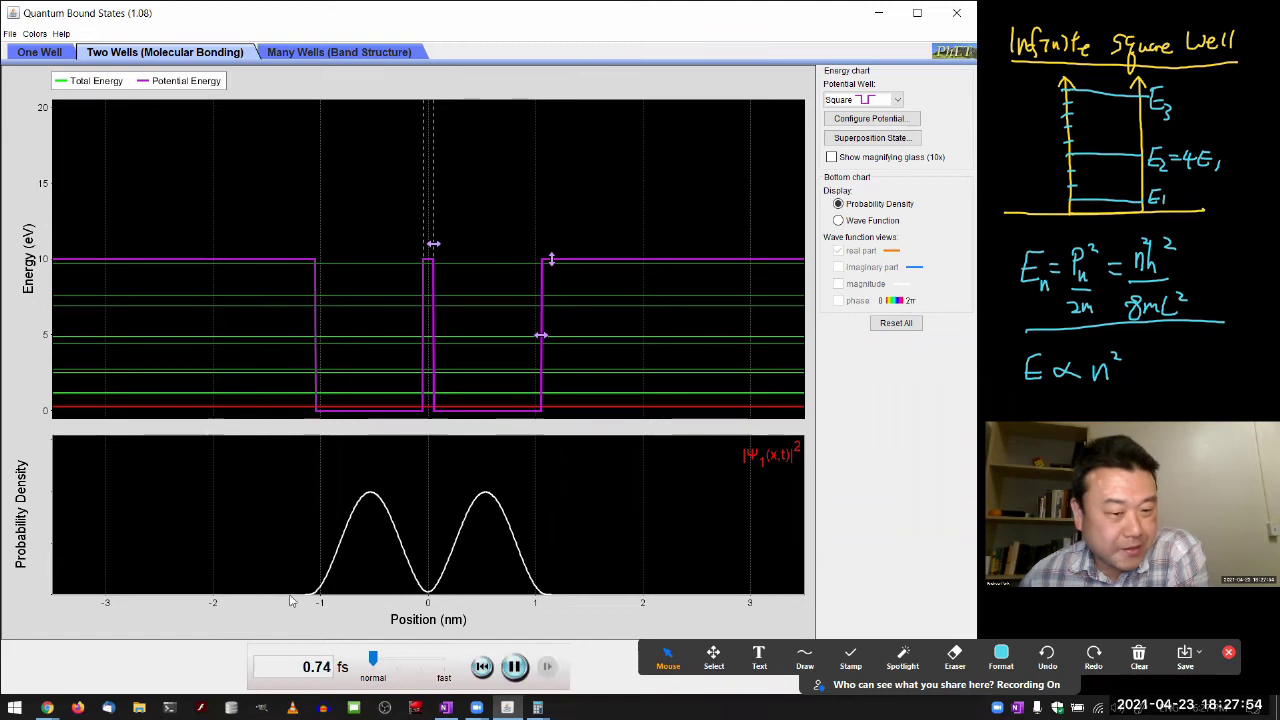
{"action": "left_click", "coordinate": [513, 667]}
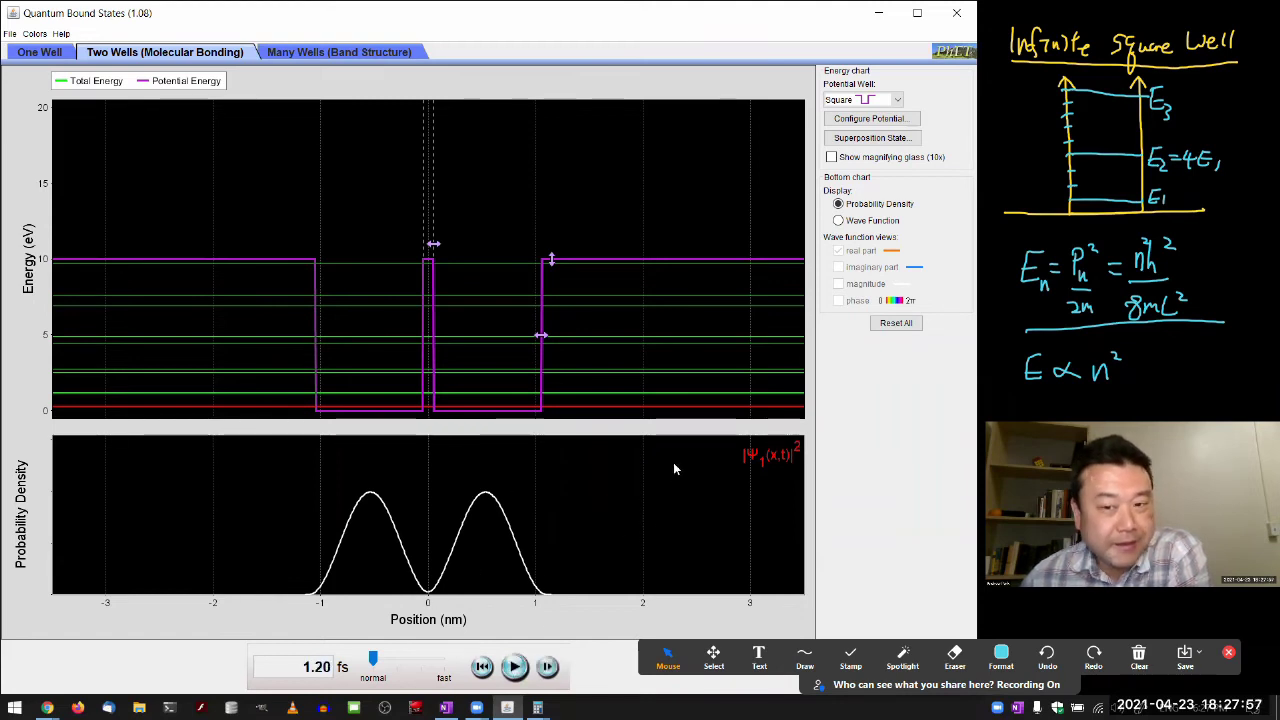
- Plot the two-well ground state's wave function, rewind, and play it at a faster speed
{"action": "left_click", "coordinate": [872, 221]}
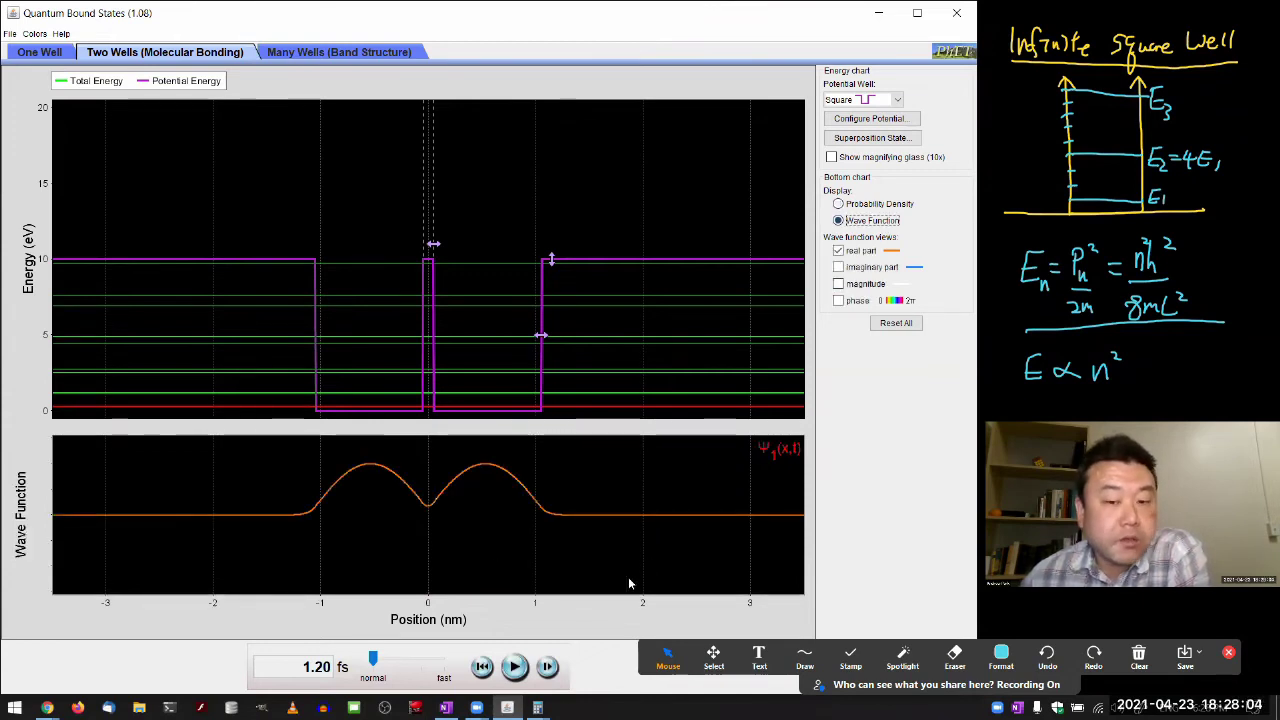
{"action": "left_click", "coordinate": [372, 660]}
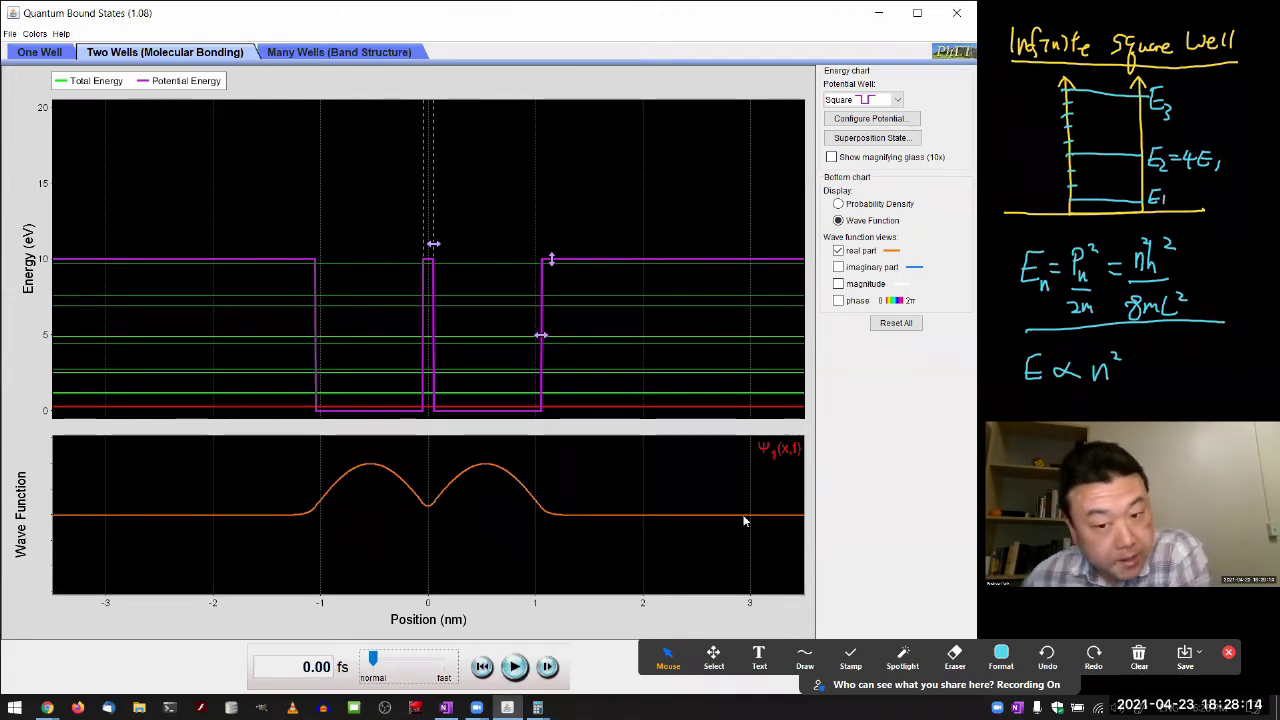
{"action": "left_click", "coordinate": [514, 666]}
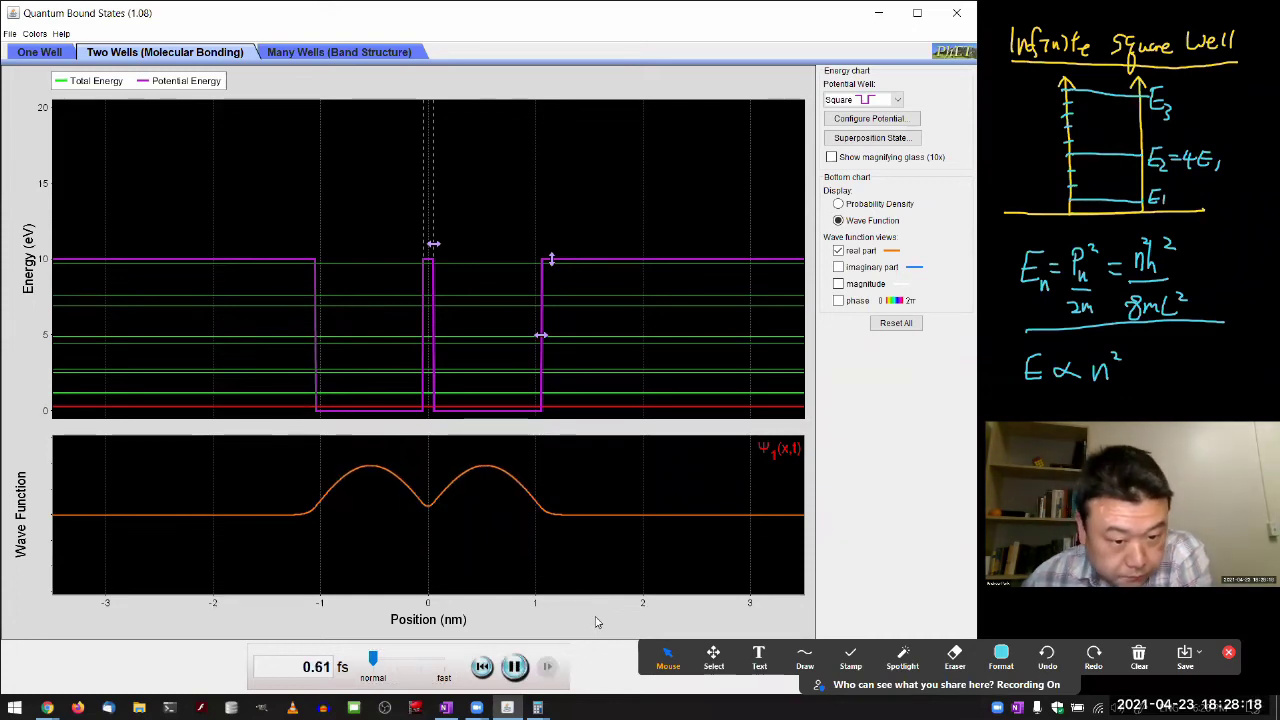
{"action": "mouse_move", "coordinate": [375, 660]}
{"action": "left_mouse_down"}
{"action": "mouse_move", "coordinate": [421, 660]}
{"action": "mouse_move", "coordinate": [397, 660]}
{"action": "left_mouse_up"}
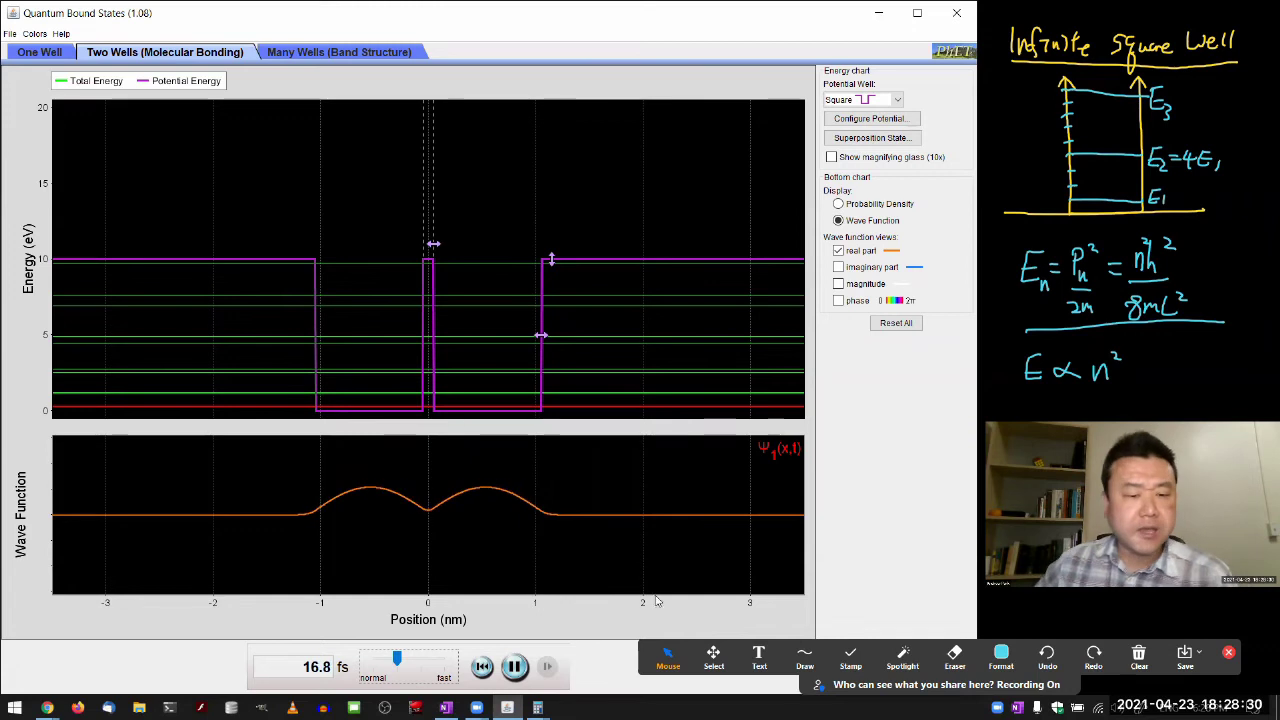
- Add the imaginary part to the plot, then pause and rewind the clock to 0.0 fs
{"action": "left_click", "coordinate": [874, 268]}
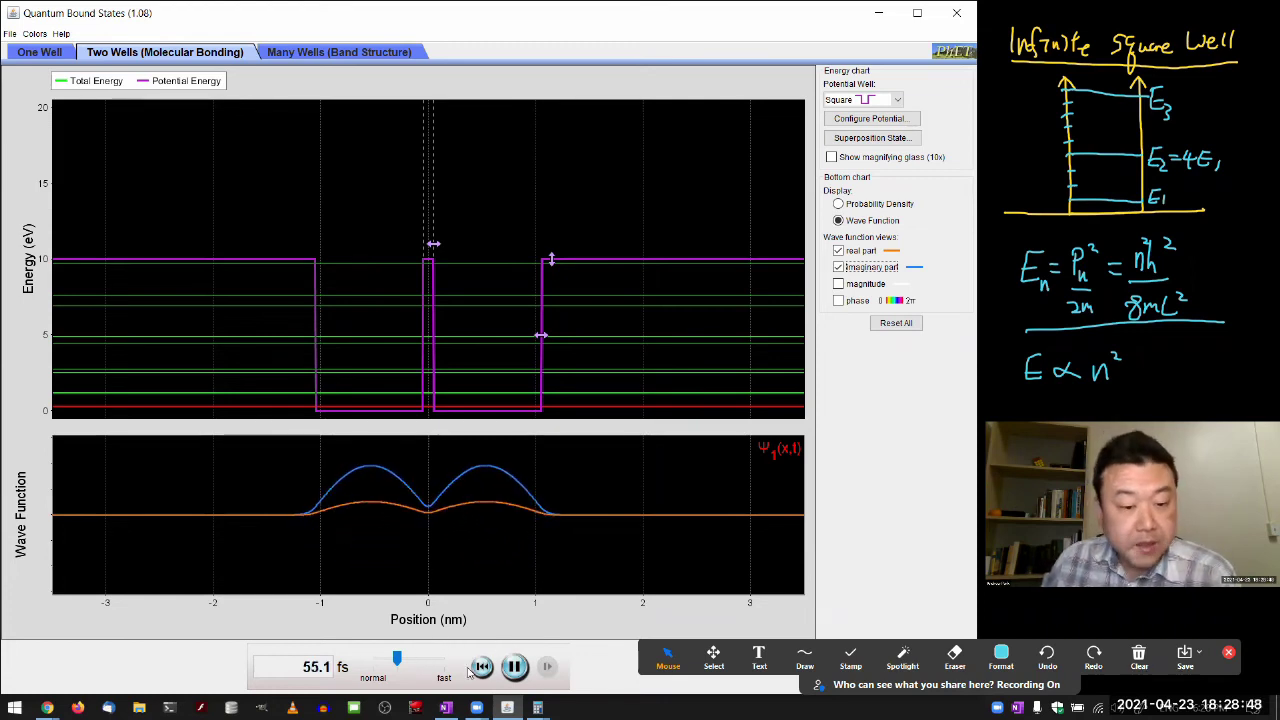
{"action": "left_click", "coordinate": [514, 666]}
{"action": "left_click", "coordinate": [483, 667]}
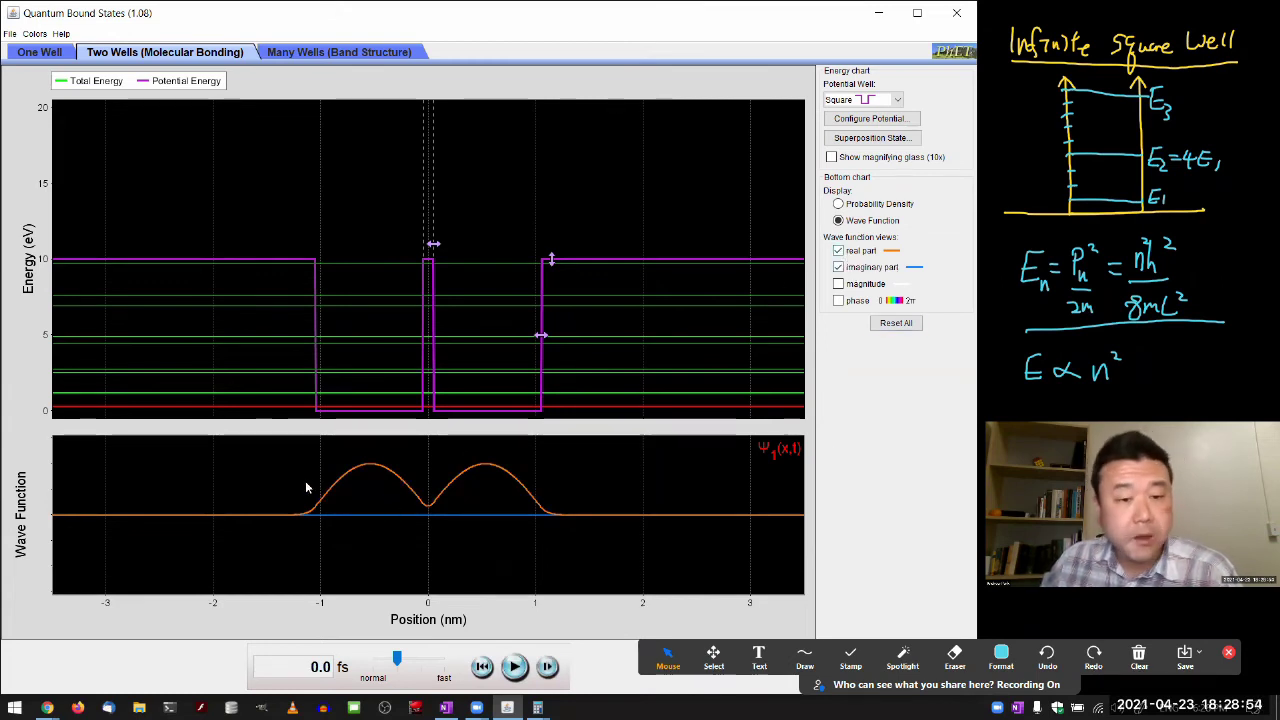
{"action": "mouse_move", "coordinate": [339, 414]}
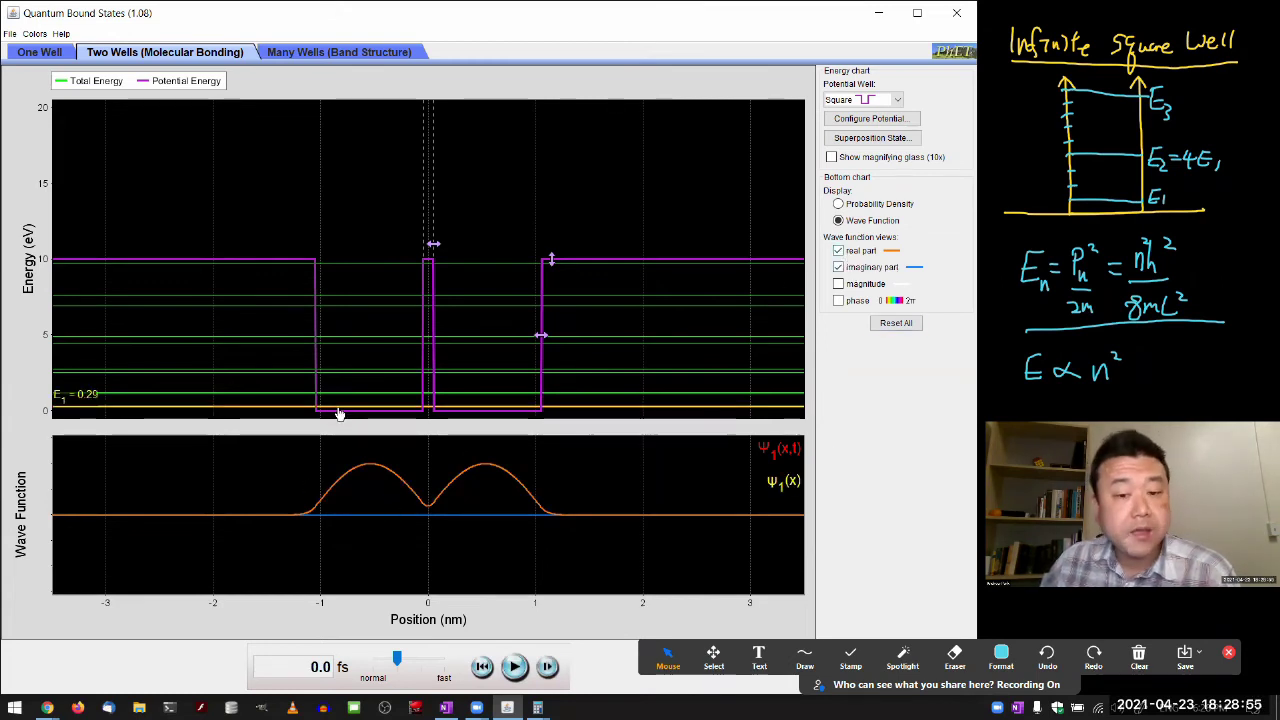
- Replace the real and imaginary curves with a phase-coloured magnitude plot and play it
{"action": "left_click", "coordinate": [846, 252]}
{"action": "left_click", "coordinate": [846, 267]}
{"action": "left_click", "coordinate": [839, 284]}
{"action": "left_click", "coordinate": [839, 301]}
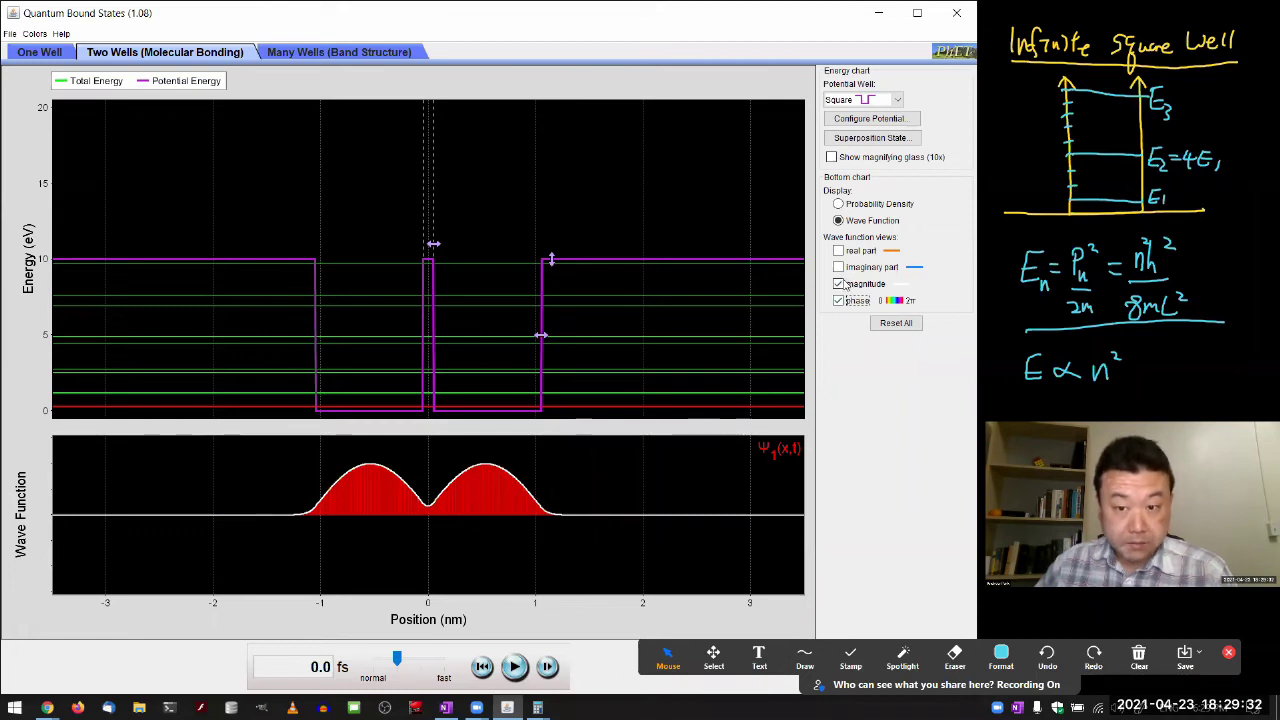
{"action": "left_click", "coordinate": [516, 668]}
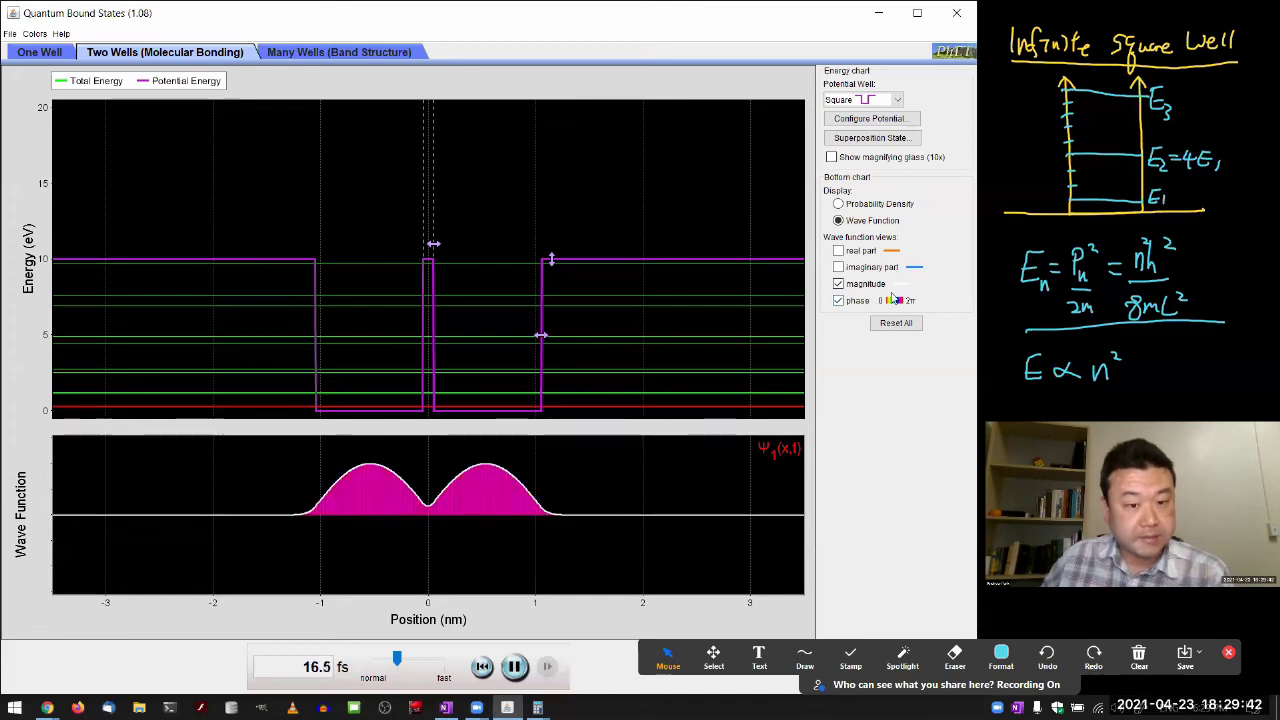
{"action": "left_click", "coordinate": [839, 285]}
{"action": "left_click", "coordinate": [838, 301]}
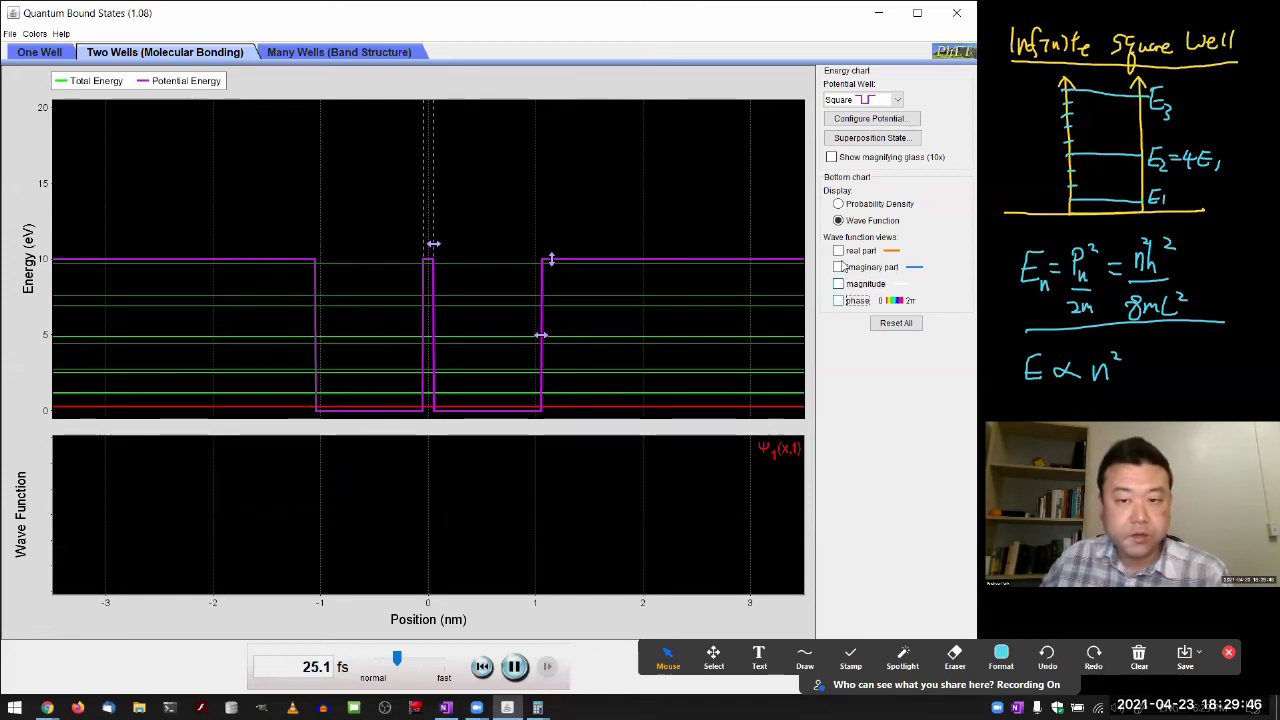
{"action": "left_click", "coordinate": [838, 251]}
{"action": "left_click", "coordinate": [838, 267]}
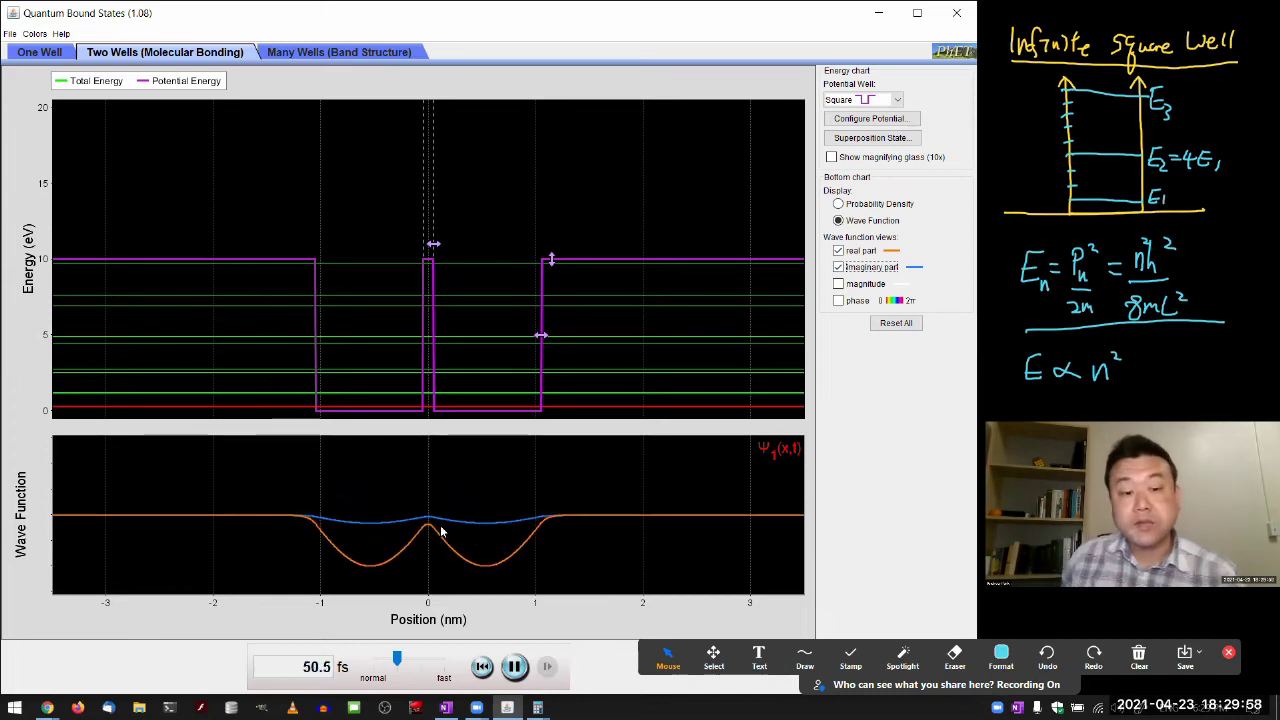
{"action": "left_click", "coordinate": [838, 250]}
{"action": "left_click", "coordinate": [838, 267]}
{"action": "left_click", "coordinate": [838, 284]}
{"action": "left_click", "coordinate": [838, 300]}
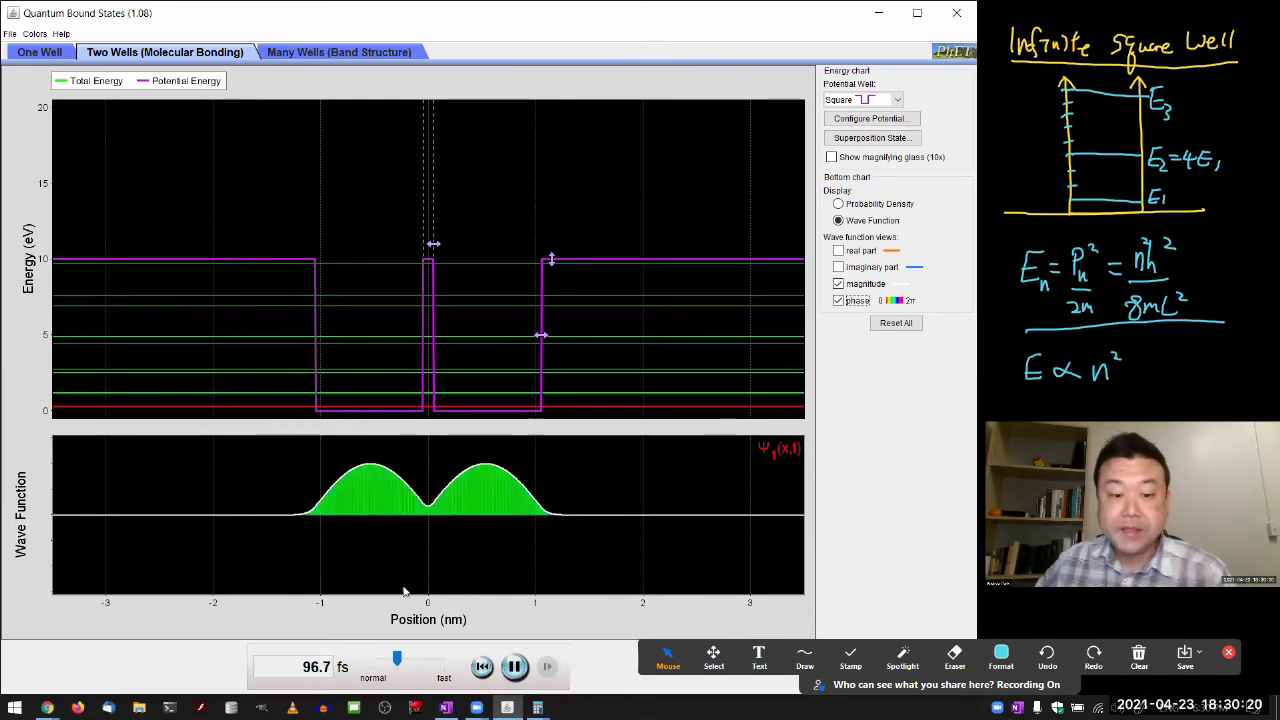
- Pause and rewind the clock to 0.0 fs, leaving the Superposition State settings unchanged
{"action": "left_click", "coordinate": [513, 667]}
{"action": "left_click", "coordinate": [482, 667]}
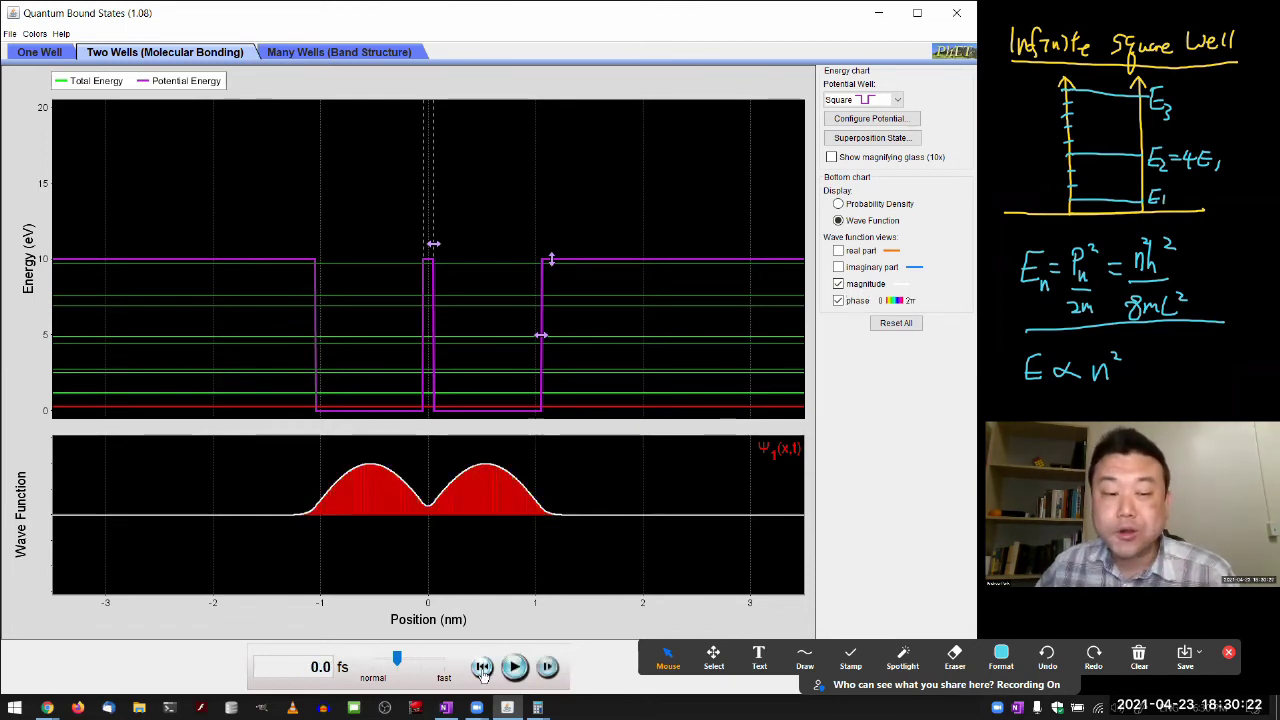
{"action": "left_click", "coordinate": [851, 139]}
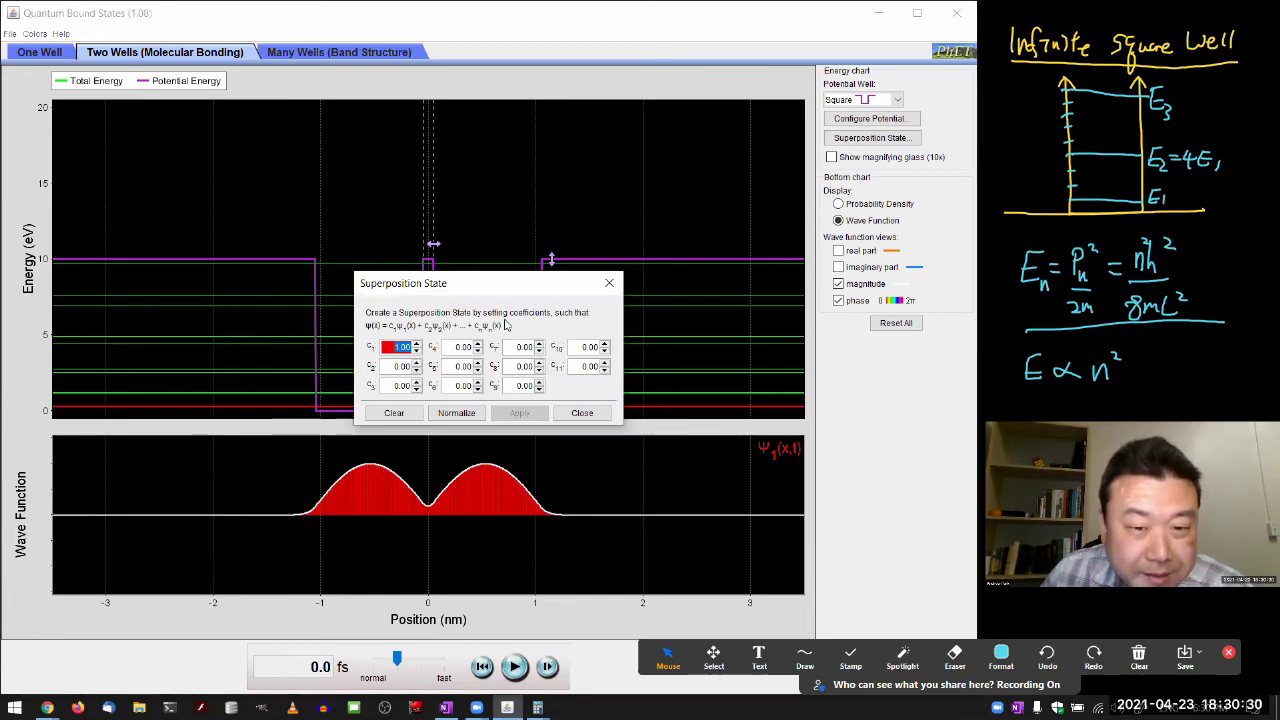
{"action": "left_click", "coordinate": [573, 413]}
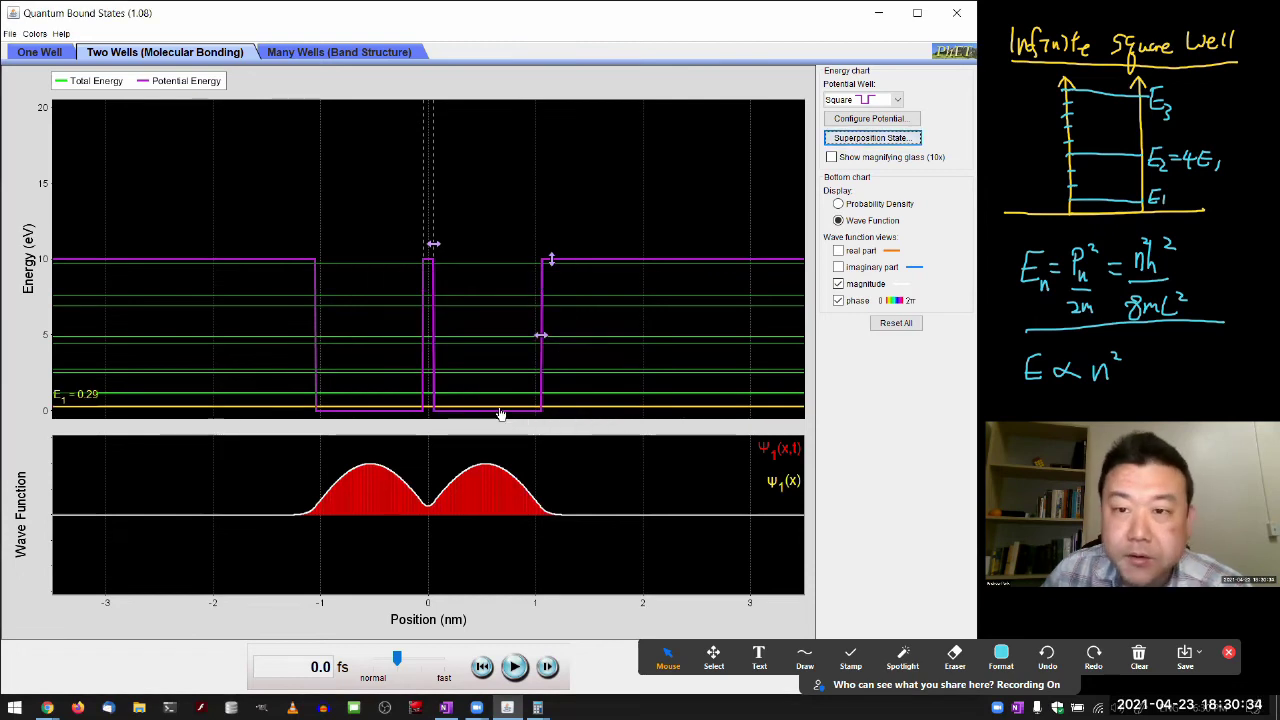
- Display the ψ2 state, its two lobes coloured in opposite phase
{"action": "left_click", "coordinate": [502, 403]}
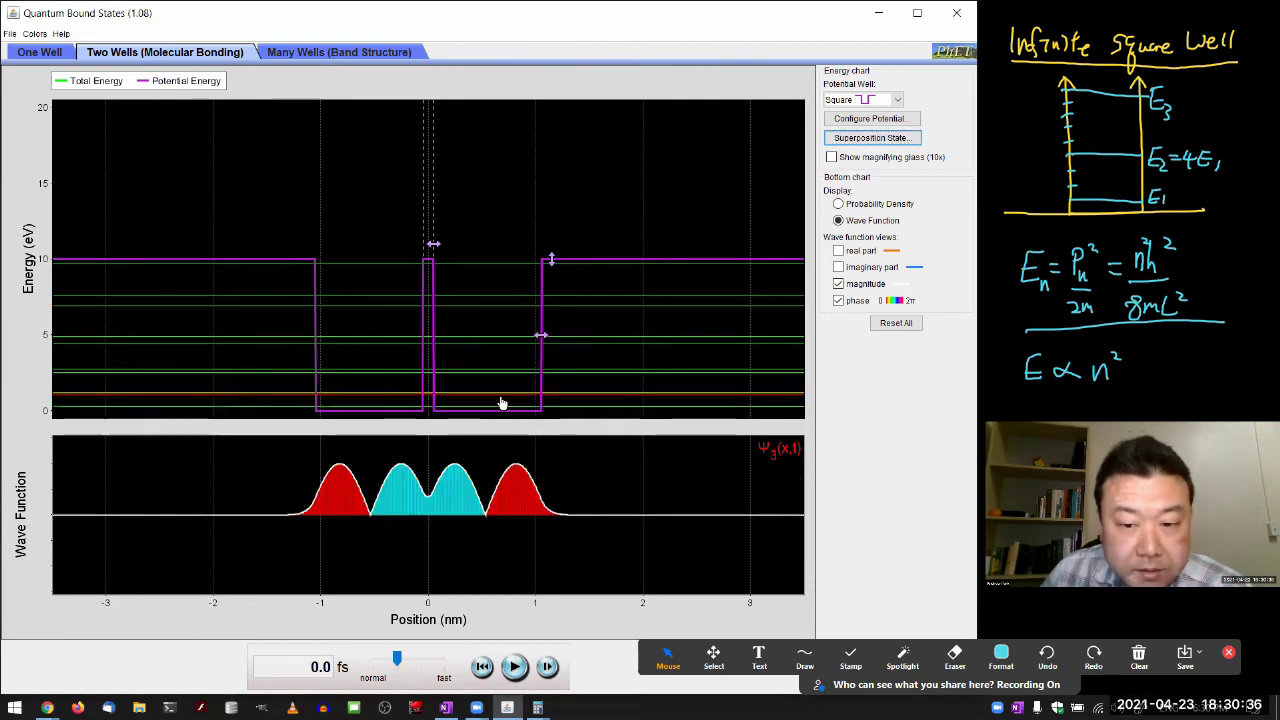
{"action": "mouse_move", "coordinate": [501, 405]}
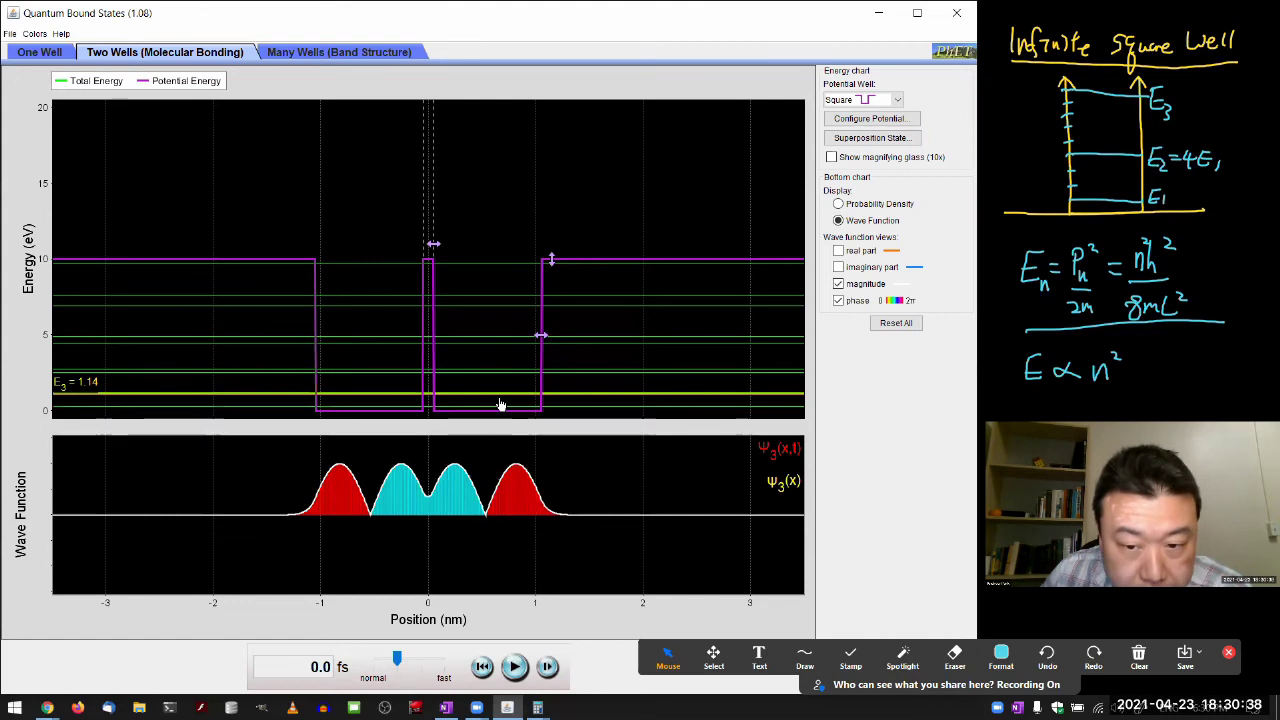
{"action": "left_click", "coordinate": [501, 406]}
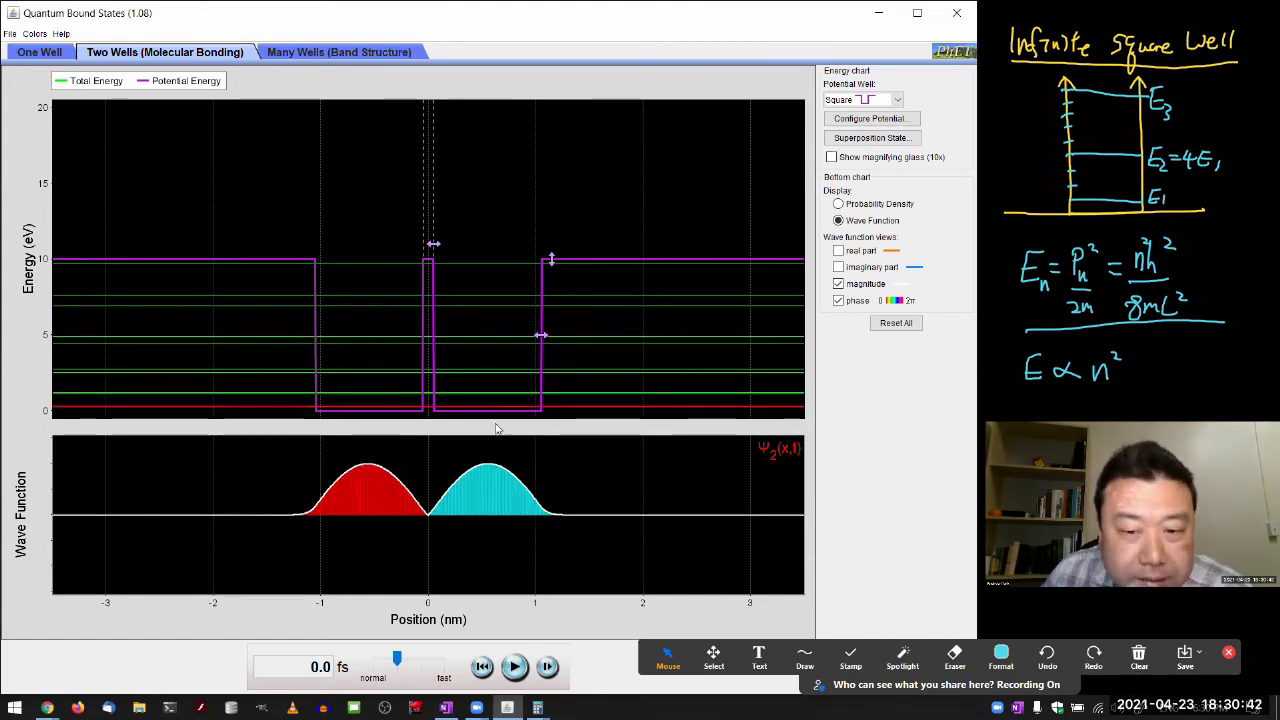
- Show the real part instead of magnitude and compare the E1 and E2 states
{"action": "left_click", "coordinate": [838, 284]}
{"action": "left_click", "coordinate": [838, 251]}
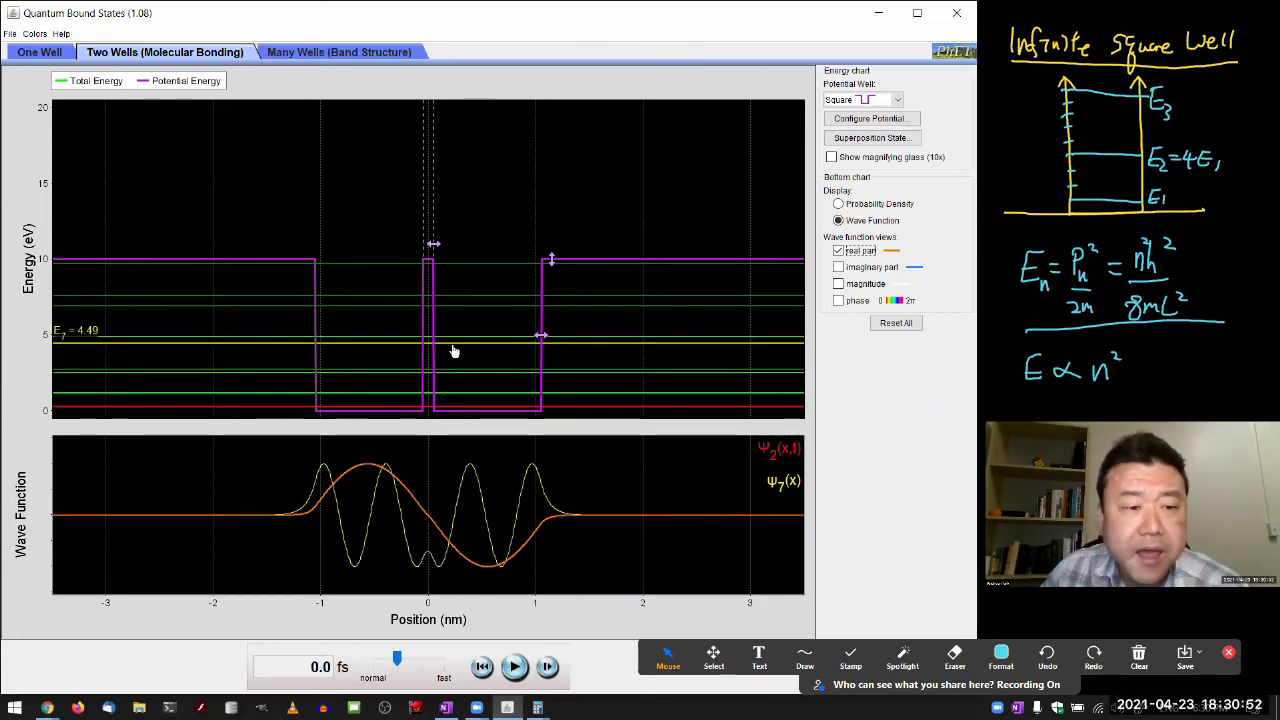
{"action": "left_click", "coordinate": [454, 413]}
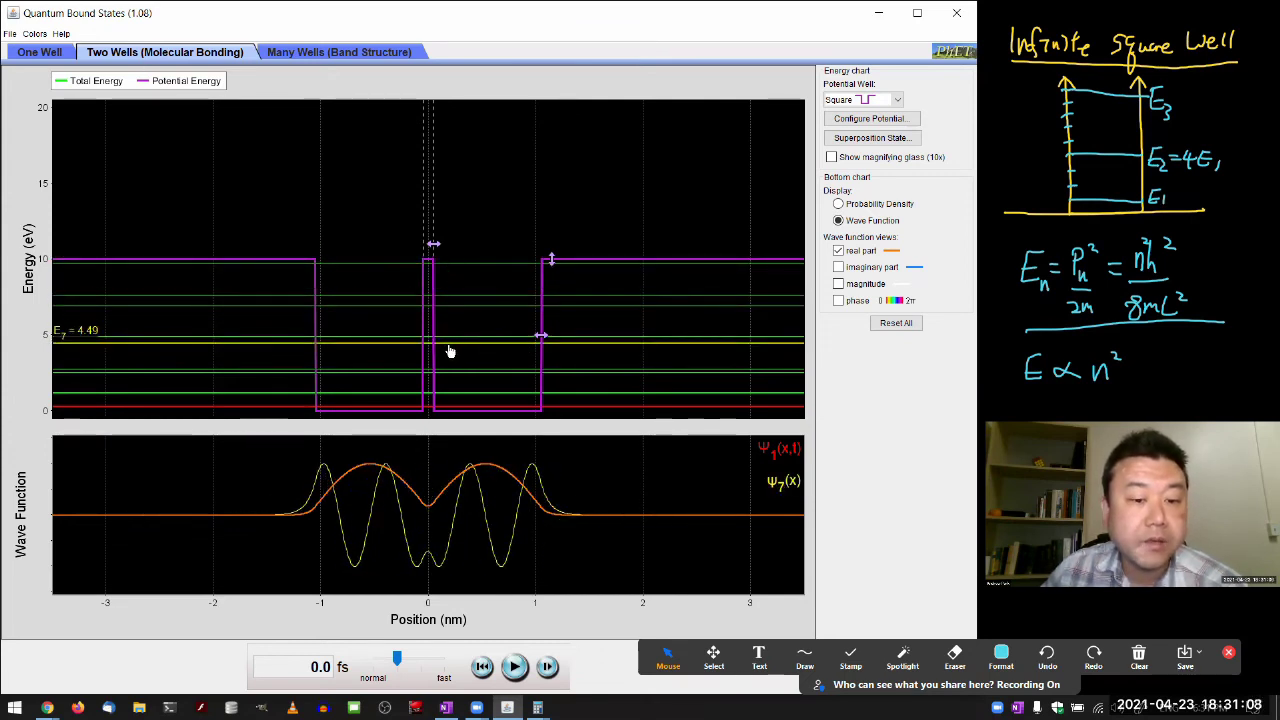
{"action": "left_click", "coordinate": [469, 409]}
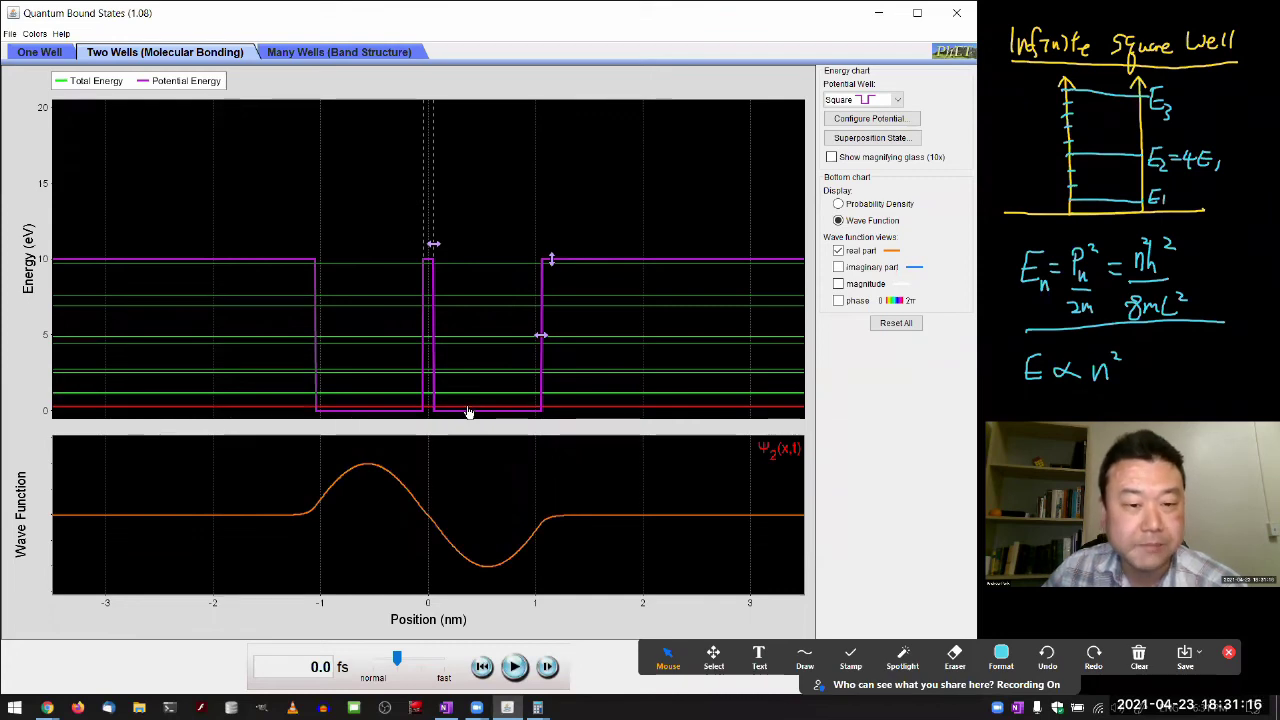
{"action": "left_click", "coordinate": [469, 417]}
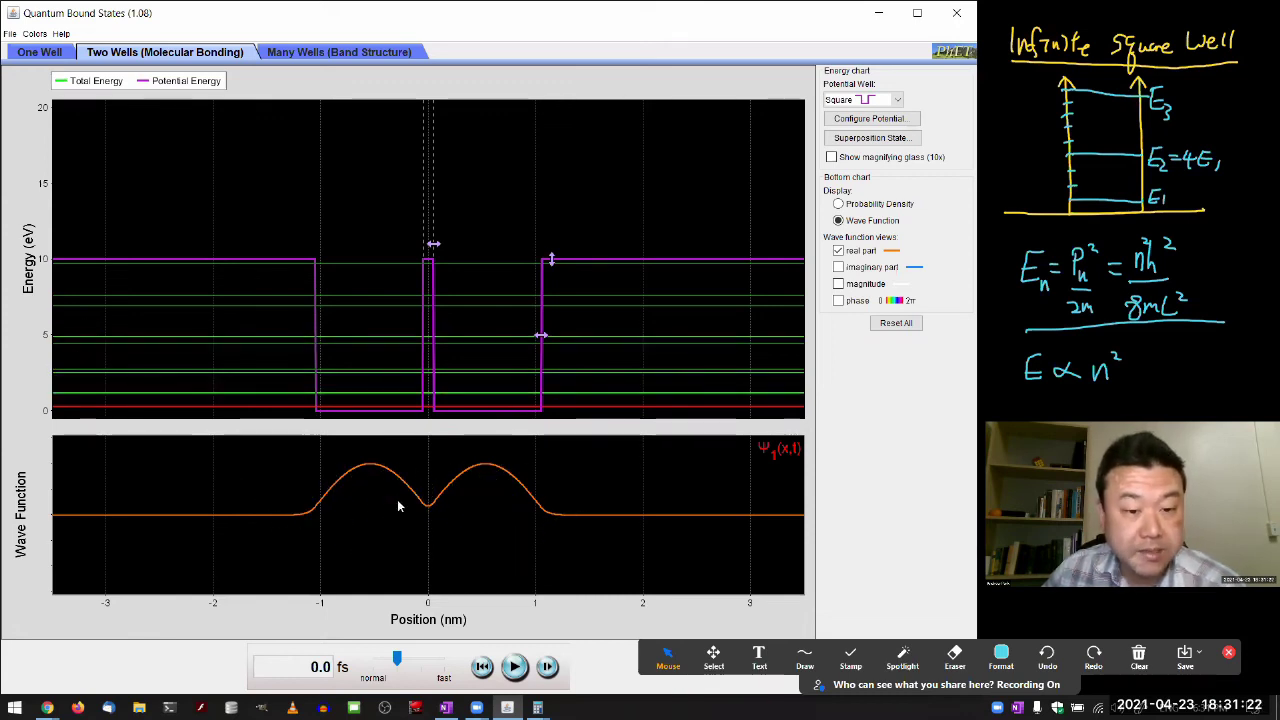
- Step through E2, E3 and E4 back to E1, then restore the phase-coloured magnitude view
{"action": "left_click", "coordinate": [464, 410]}
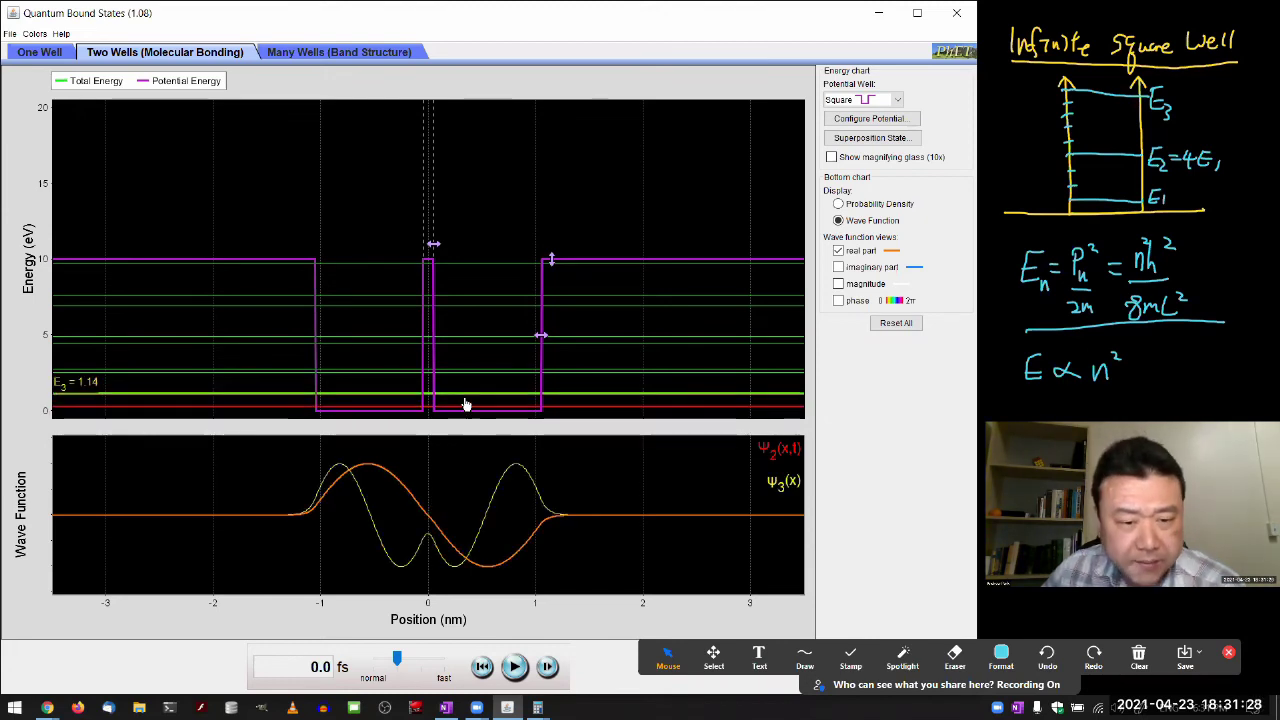
{"action": "left_click", "coordinate": [464, 404]}
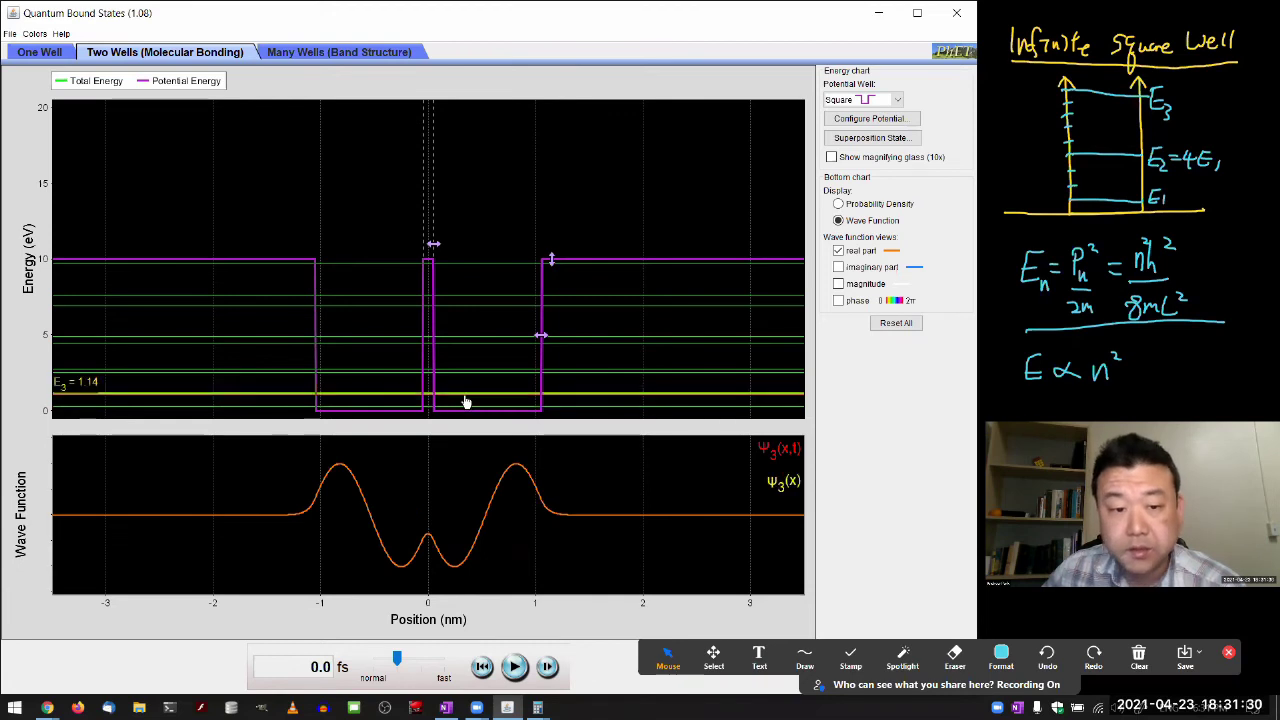
{"action": "left_click", "coordinate": [466, 396]}
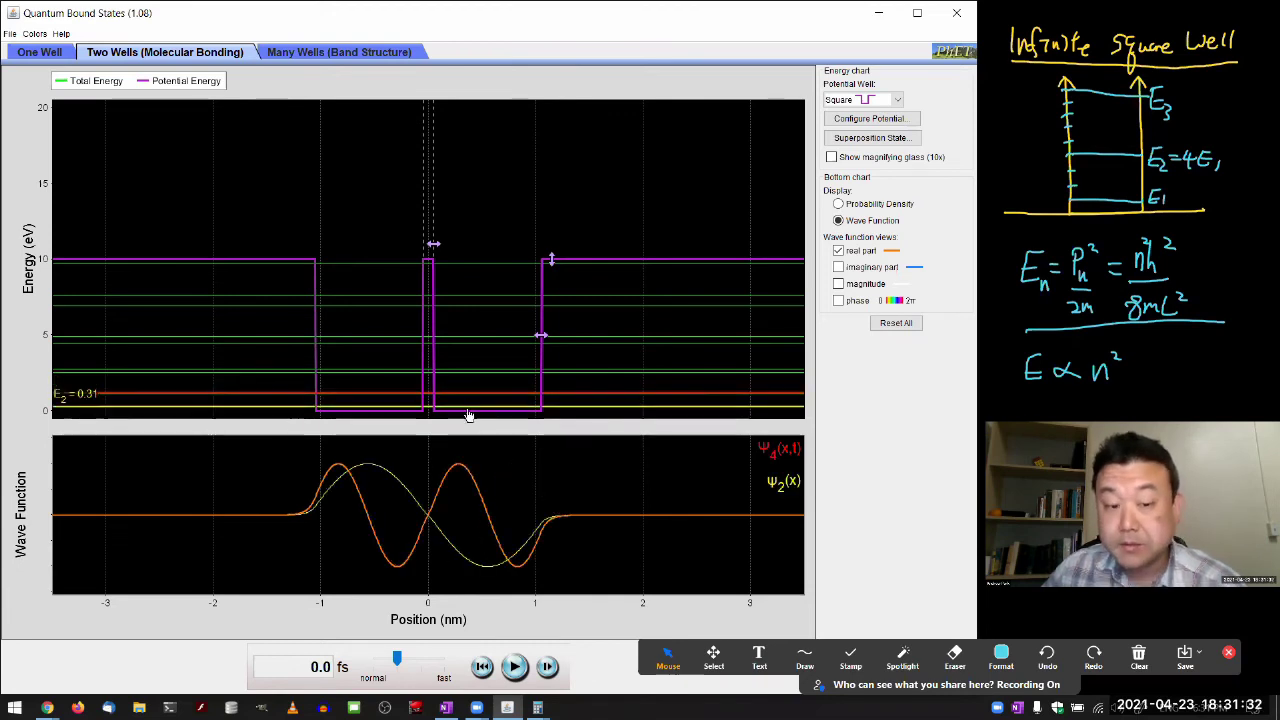
{"action": "left_click", "coordinate": [469, 416]}
{"action": "left_click", "coordinate": [472, 419]}
{"action": "left_click", "coordinate": [838, 251]}
{"action": "left_click", "coordinate": [838, 283]}
{"action": "left_click", "coordinate": [838, 300]}
- Run the evolution, switch to the E2 level, then pause and reset time to 0.0 fs
{"action": "left_click", "coordinate": [513, 665]}
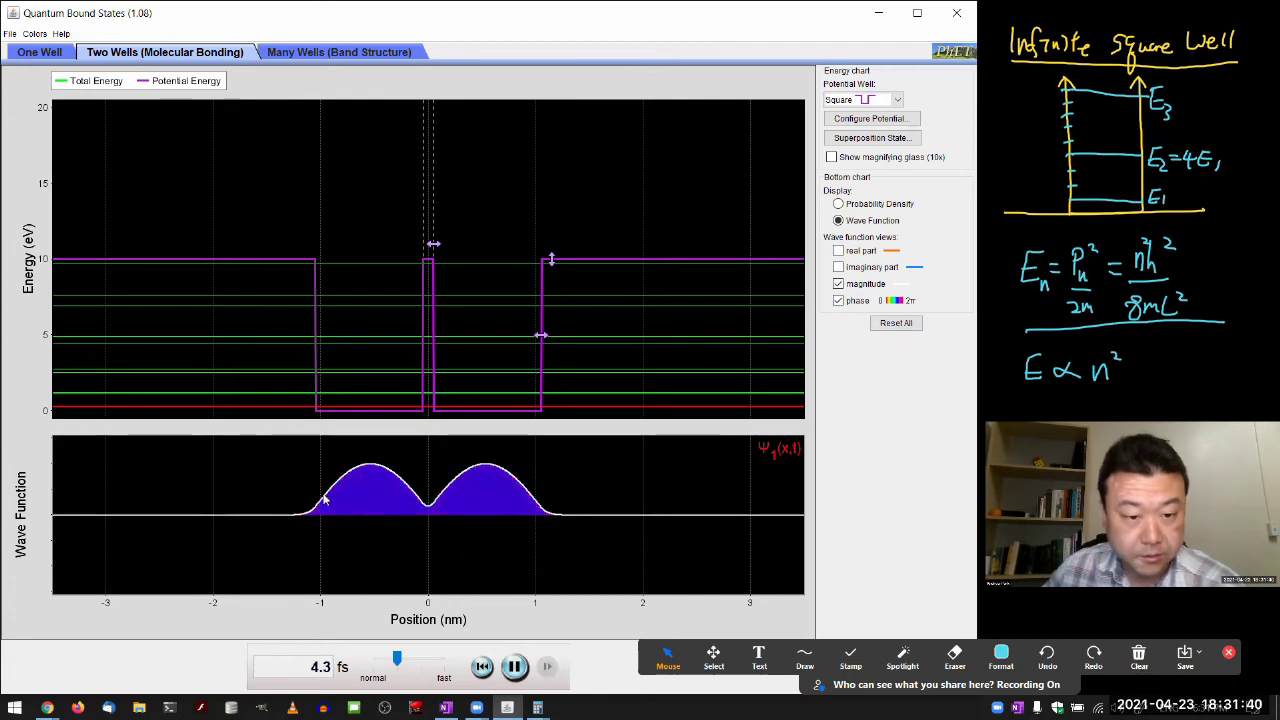
{"action": "left_click", "coordinate": [477, 408]}
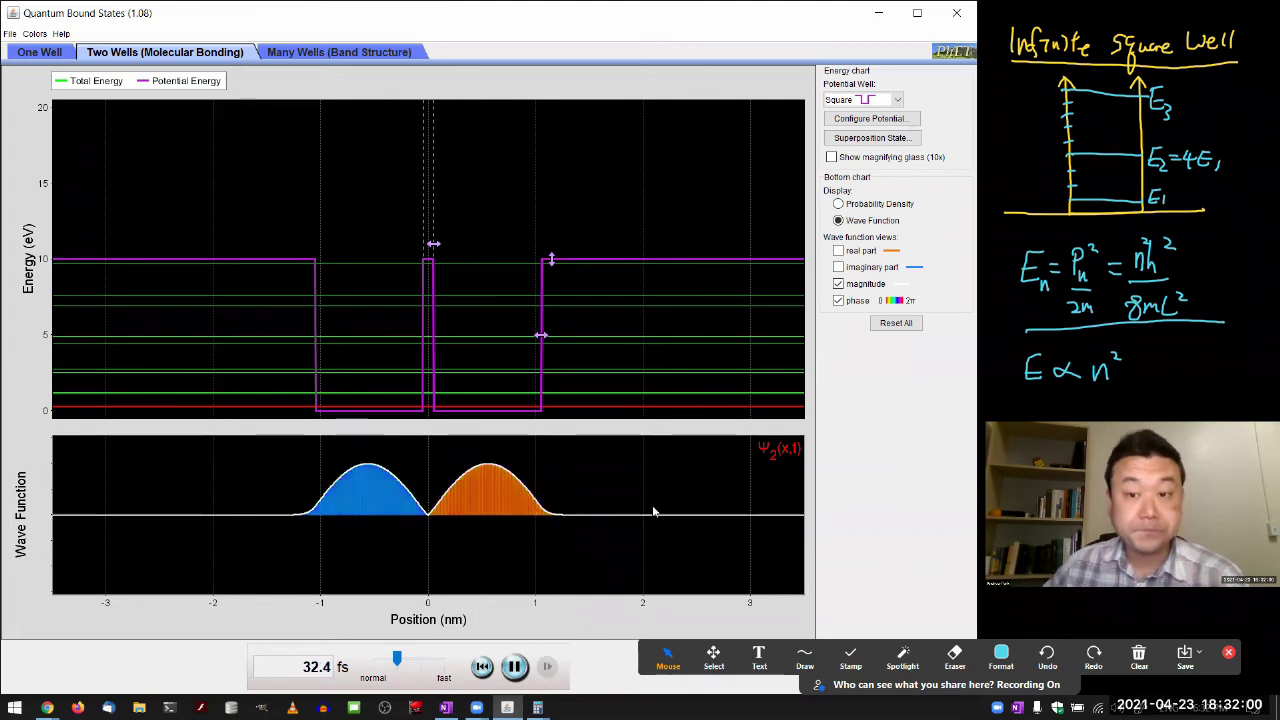
{"action": "left_click", "coordinate": [514, 666]}
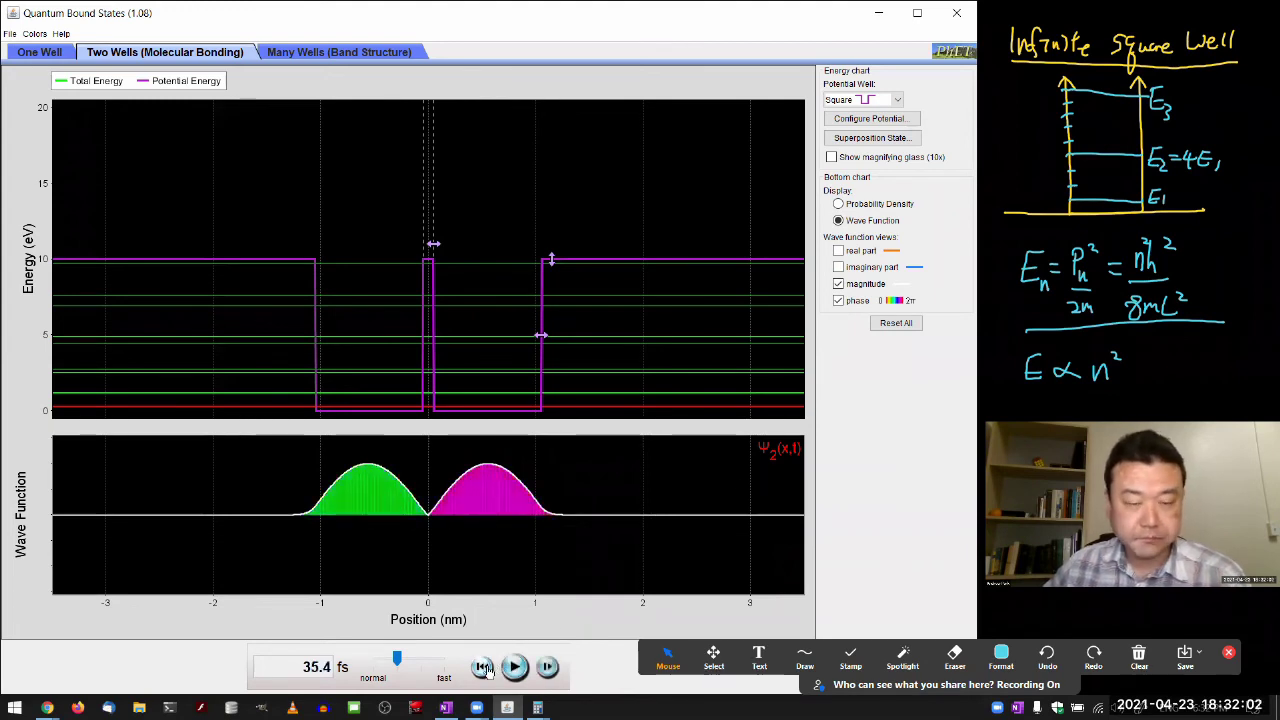
{"action": "left_click", "coordinate": [483, 667]}
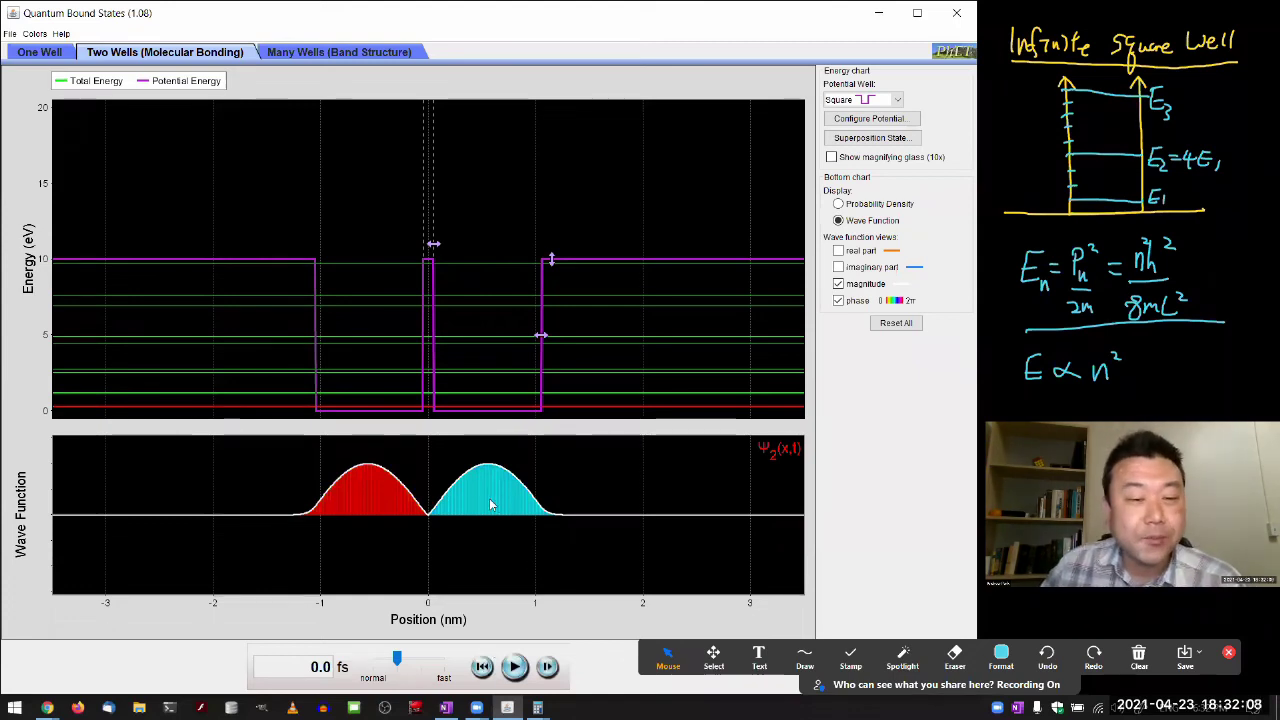
- Replace the magnitude display with the real-part curve of ψ2
{"action": "mouse_move", "coordinate": [467, 412]}
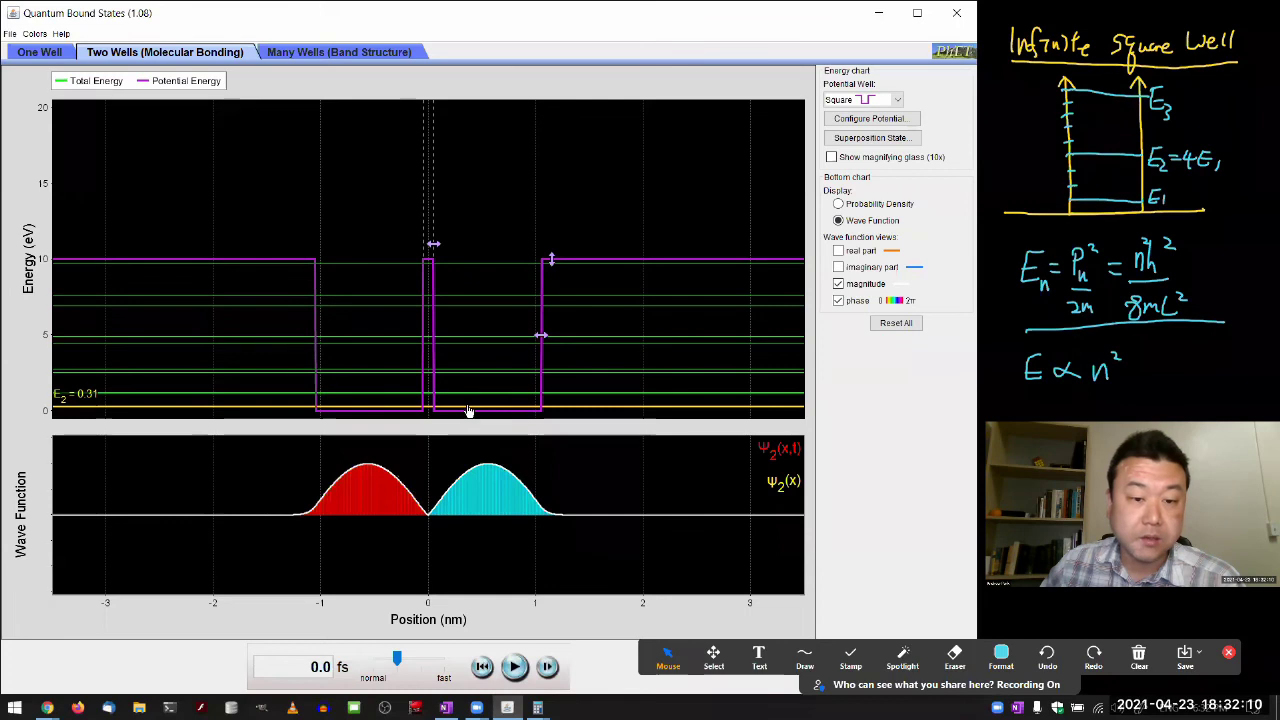
{"action": "left_click", "coordinate": [838, 284]}
{"action": "left_click", "coordinate": [838, 250]}
{"action": "mouse_move", "coordinate": [455, 408]}
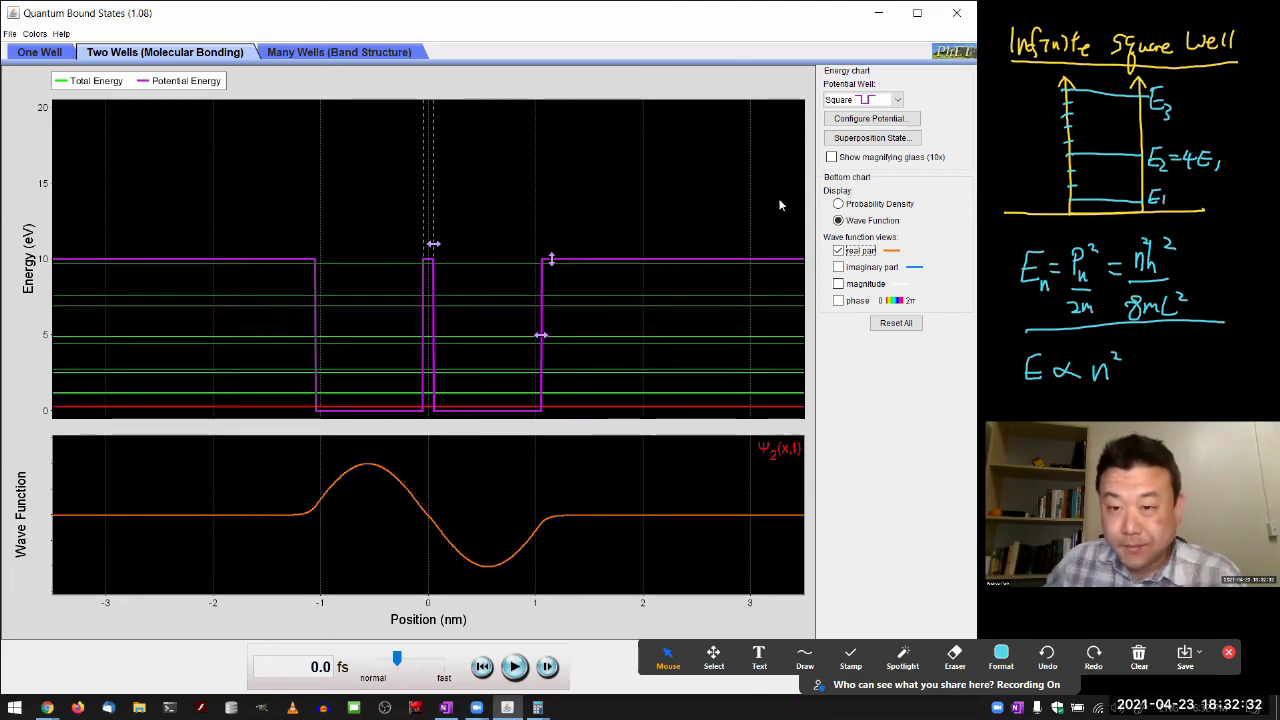
- Confirm normalization to apply the 0.71ψ1 + 0.71ψ2 superposition coefficients
{"action": "left_click", "coordinate": [848, 143]}
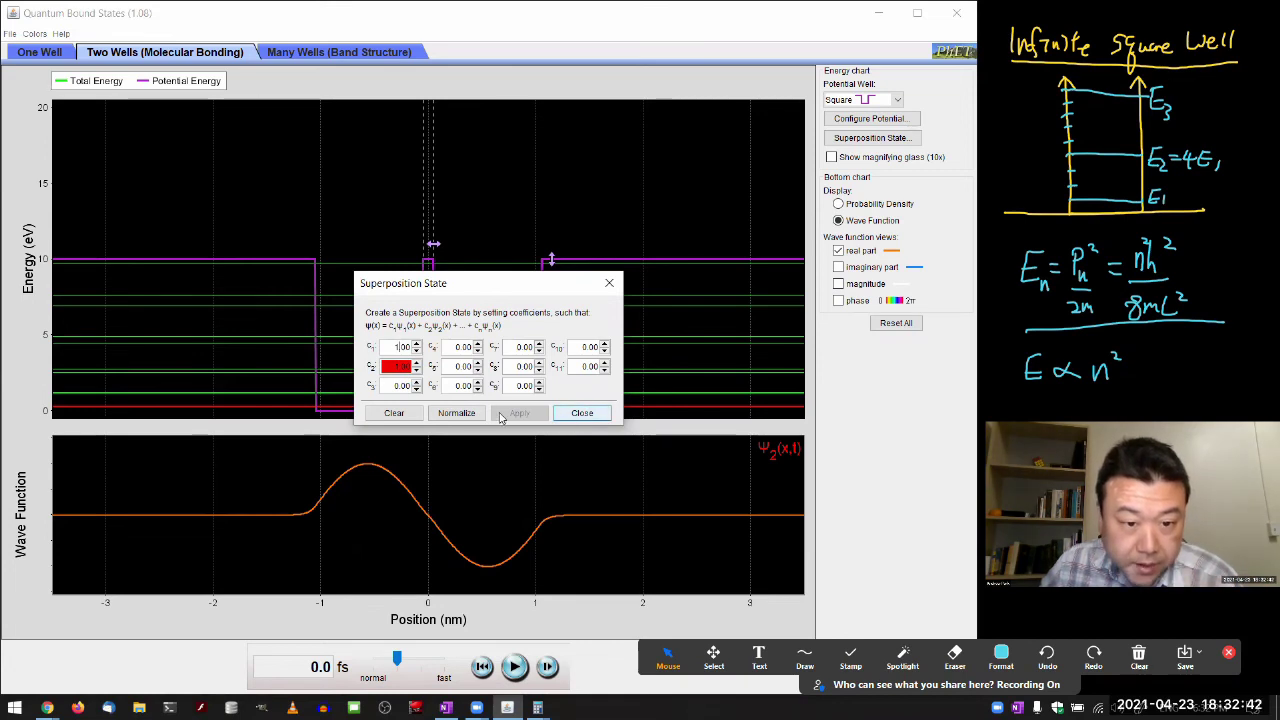
{"action": "left_click", "coordinate": [596, 416]}
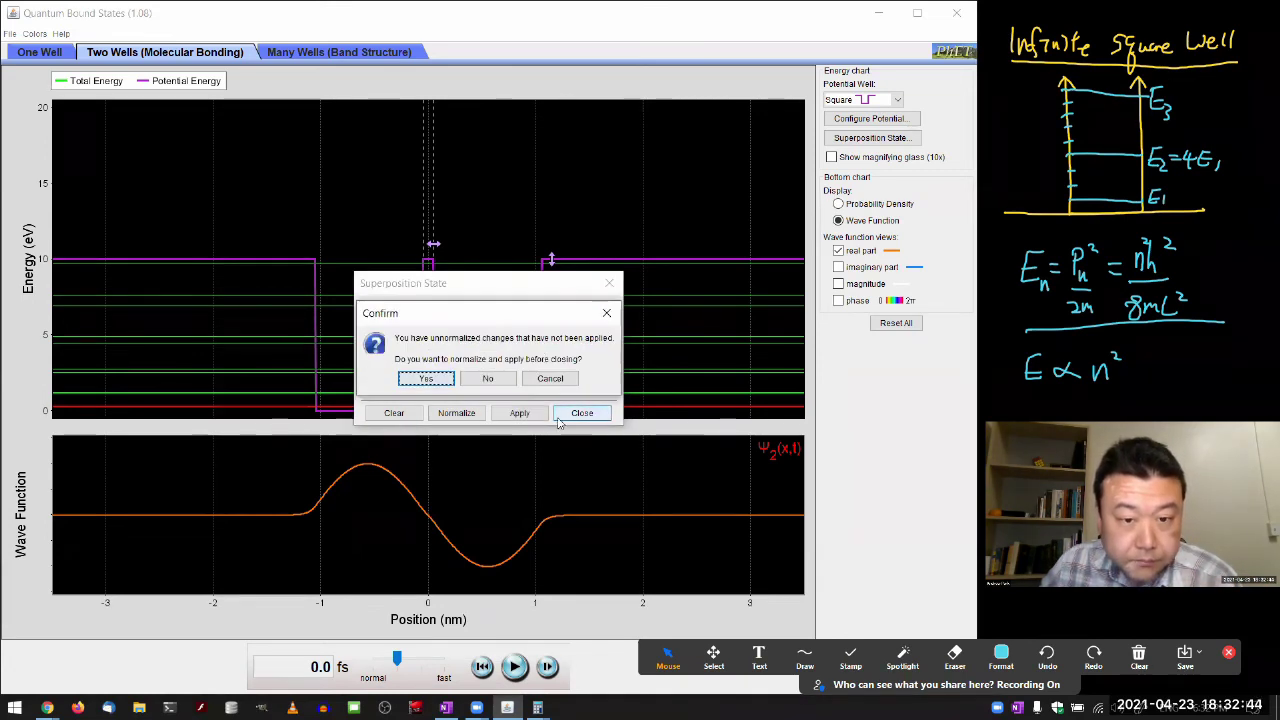
{"action": "left_click", "coordinate": [427, 378]}
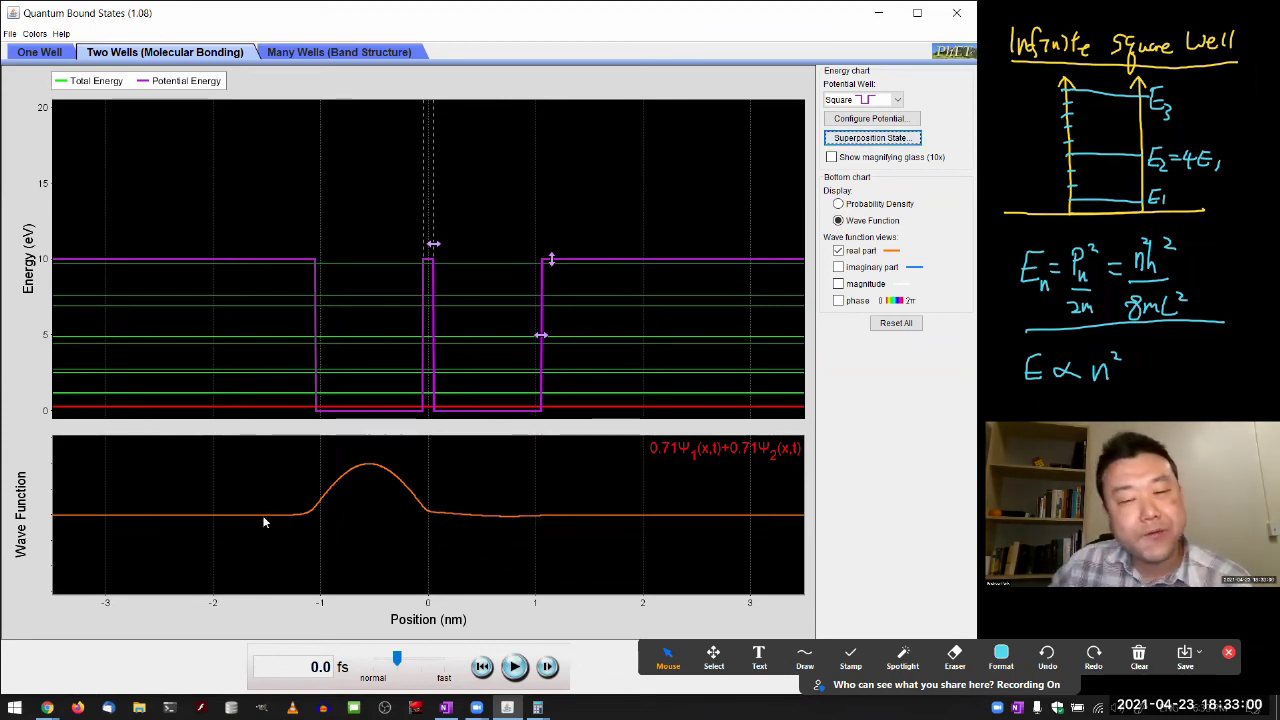
- Switch the wave function view from real part to phase-coloured magnitude
{"action": "left_click", "coordinate": [838, 251]}
{"action": "left_click", "coordinate": [838, 284]}
{"action": "left_click", "coordinate": [838, 300]}
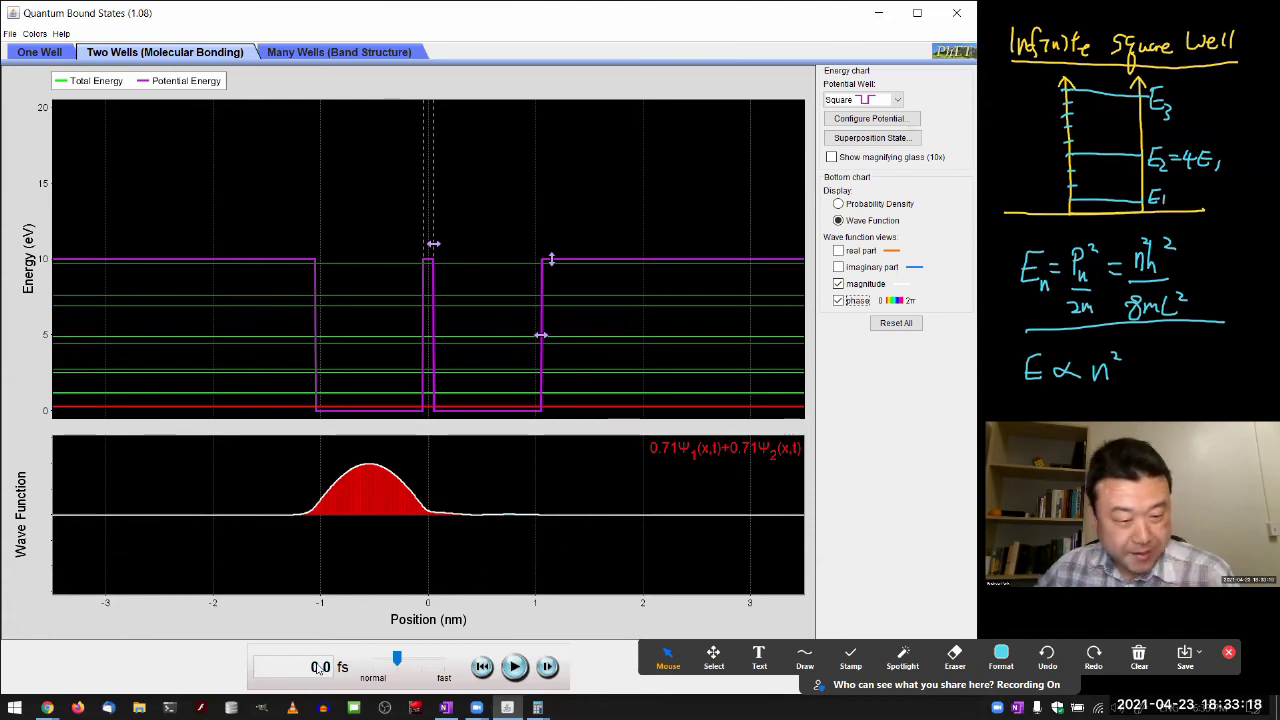
- Run the superposition at a faster speed and pause it at 249 fs
{"action": "left_click", "coordinate": [515, 668]}
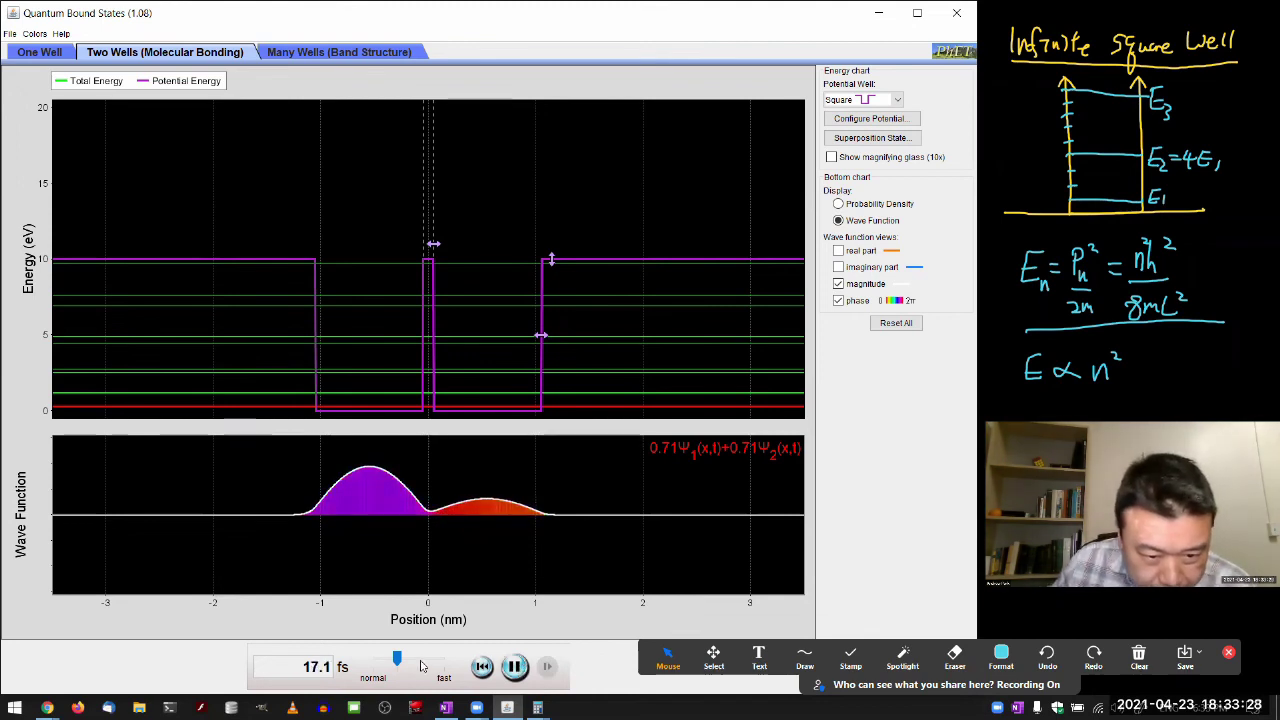
{"action": "left_click", "coordinate": [482, 666]}
{"action": "left_click_drag", "start_coordinate": [397, 658], "coordinate": [421, 658]}
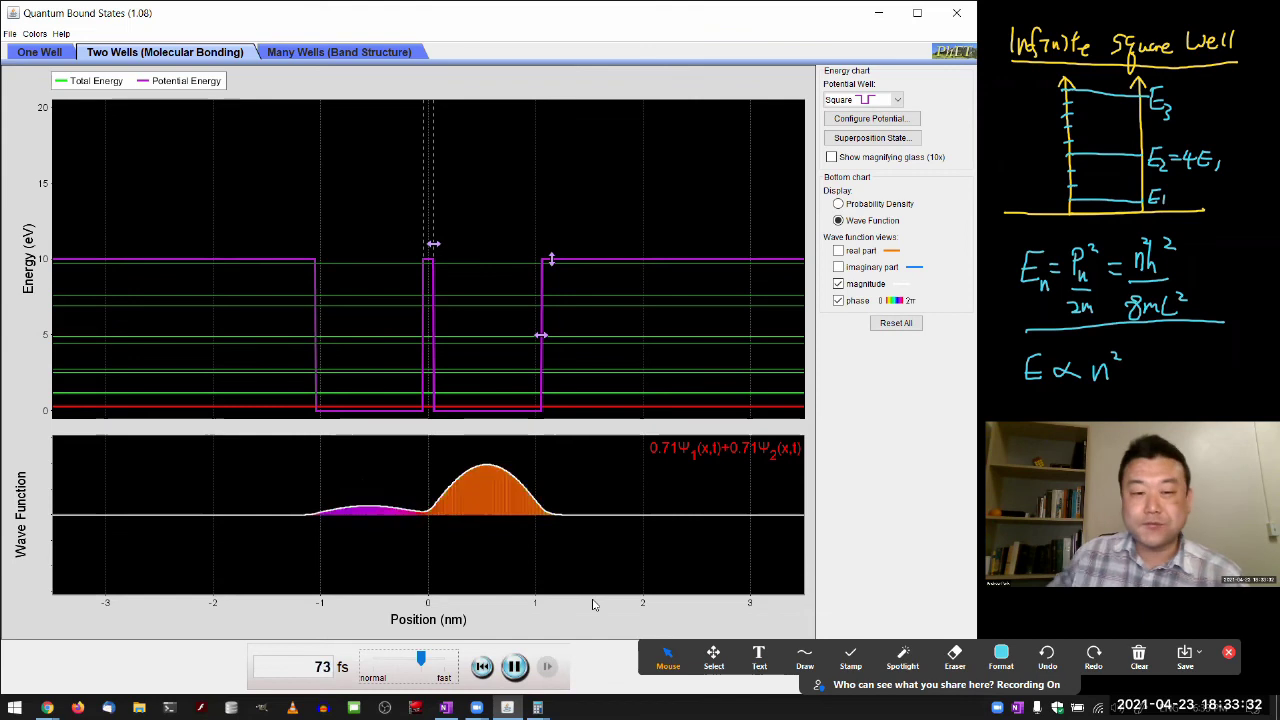
{"action": "mouse_move", "coordinate": [497, 412]}
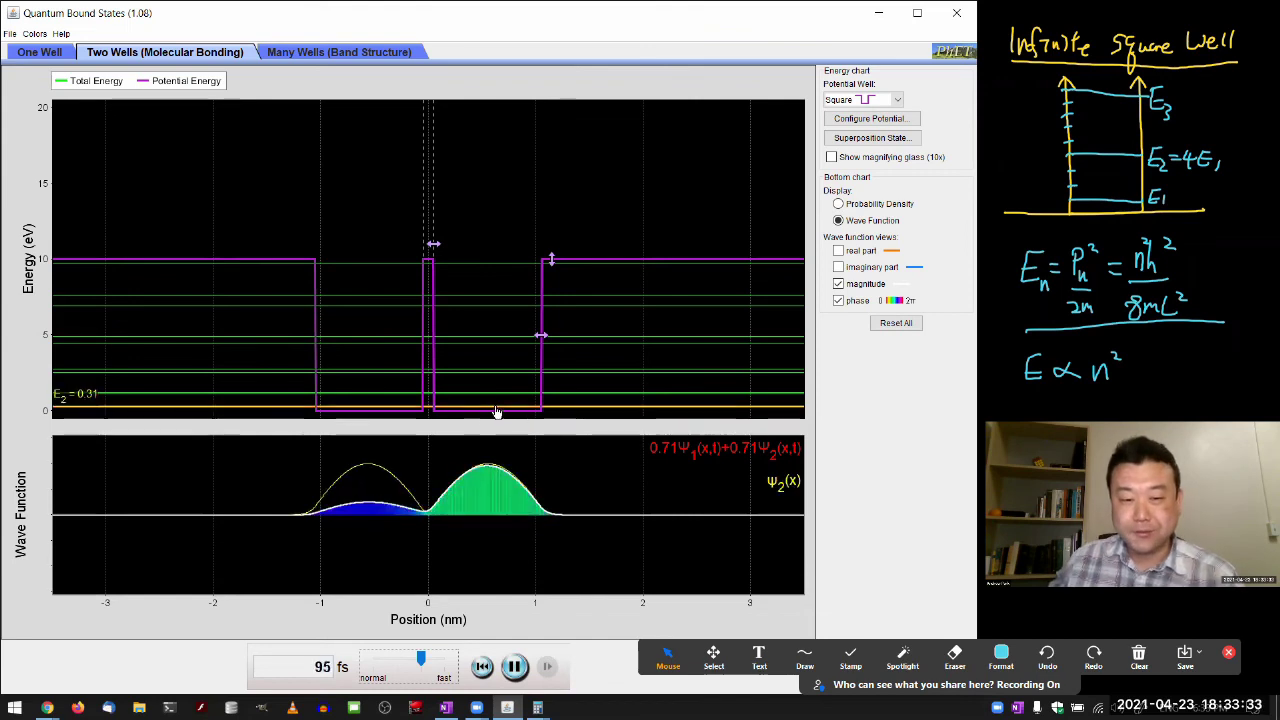
{"action": "left_click", "coordinate": [514, 666]}
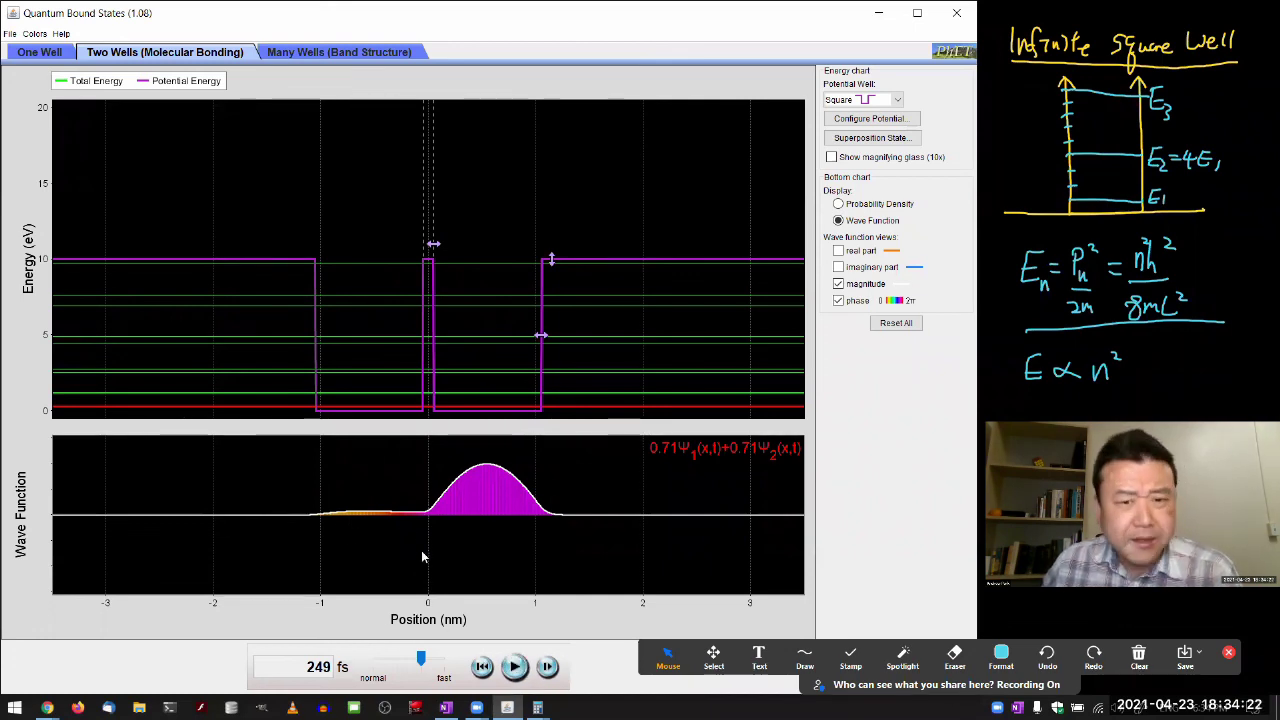
- Show real and imaginary parts instead of magnitude, then evolve to 395 fs
{"action": "left_click", "coordinate": [838, 300]}
{"action": "left_click", "coordinate": [838, 252]}
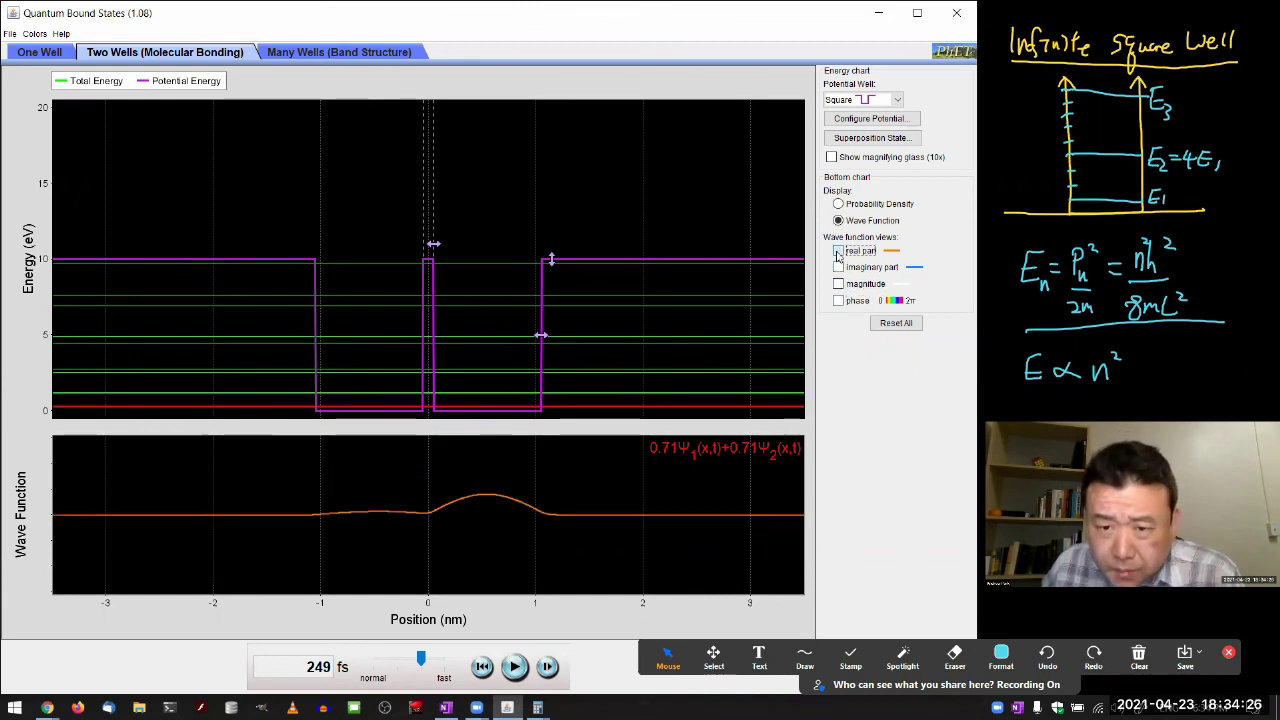
{"action": "left_click", "coordinate": [839, 267]}
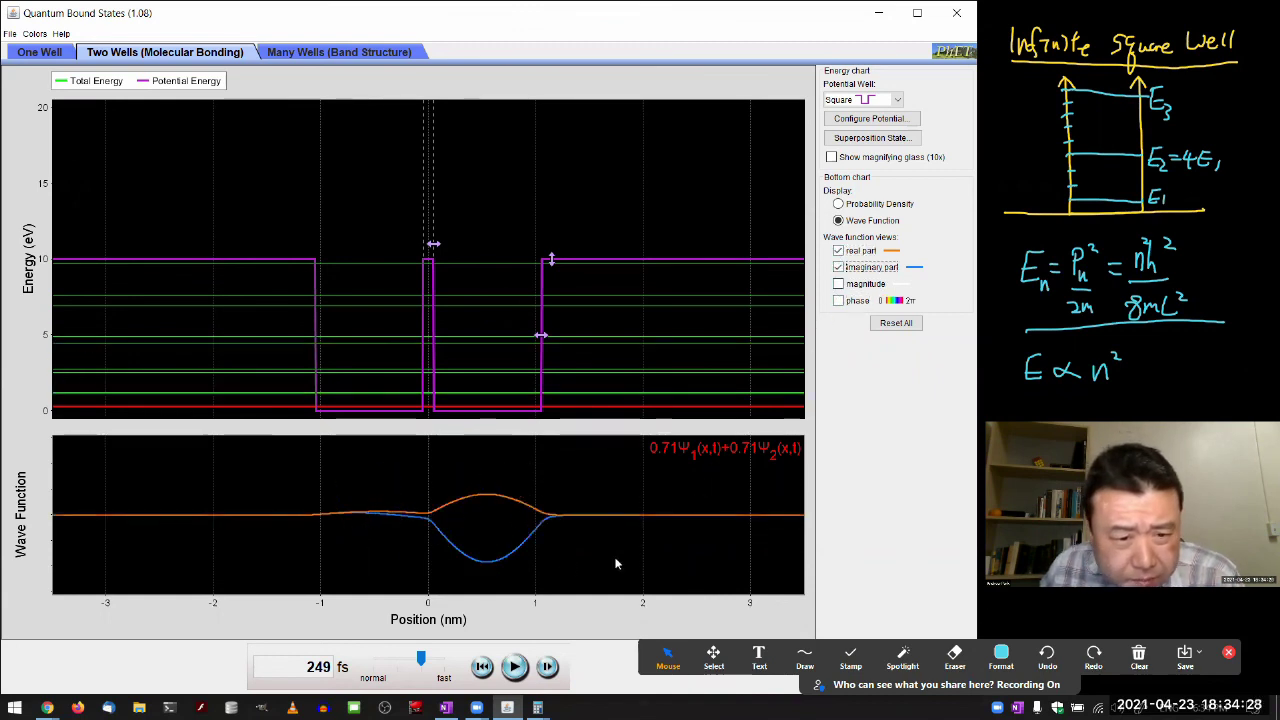
{"action": "left_click", "coordinate": [514, 667]}
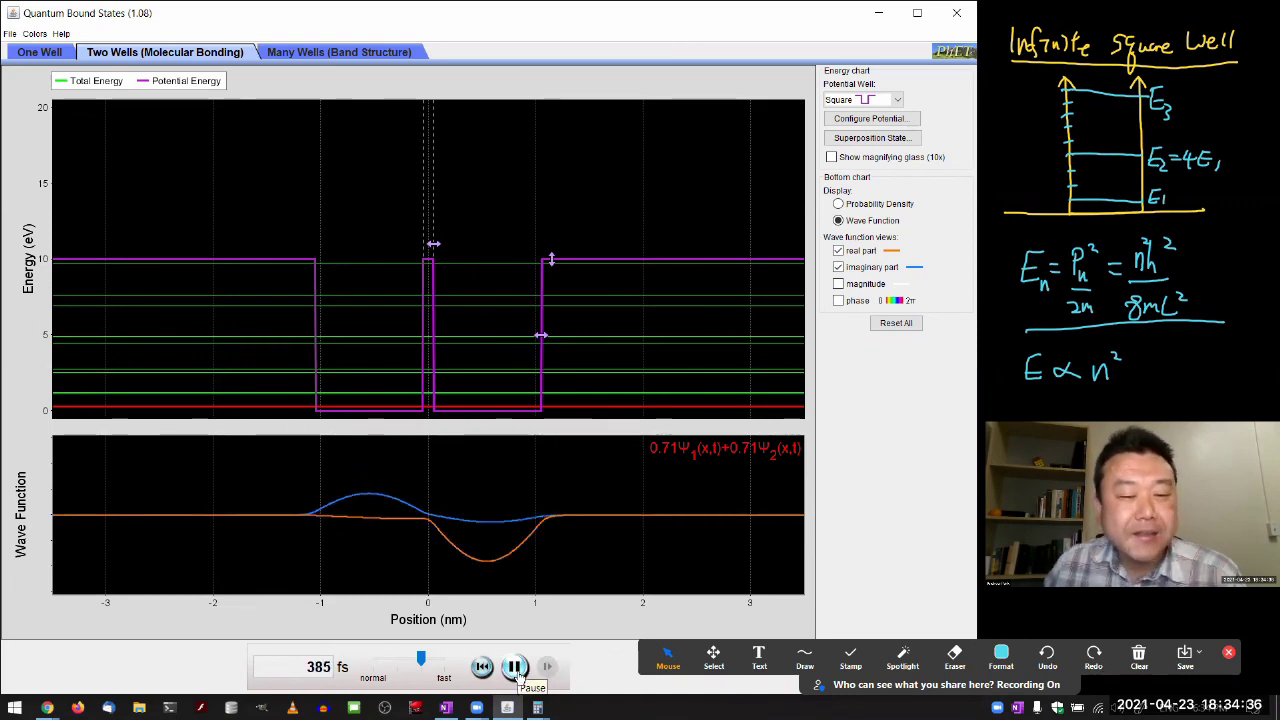
{"action": "left_click", "coordinate": [517, 676]}
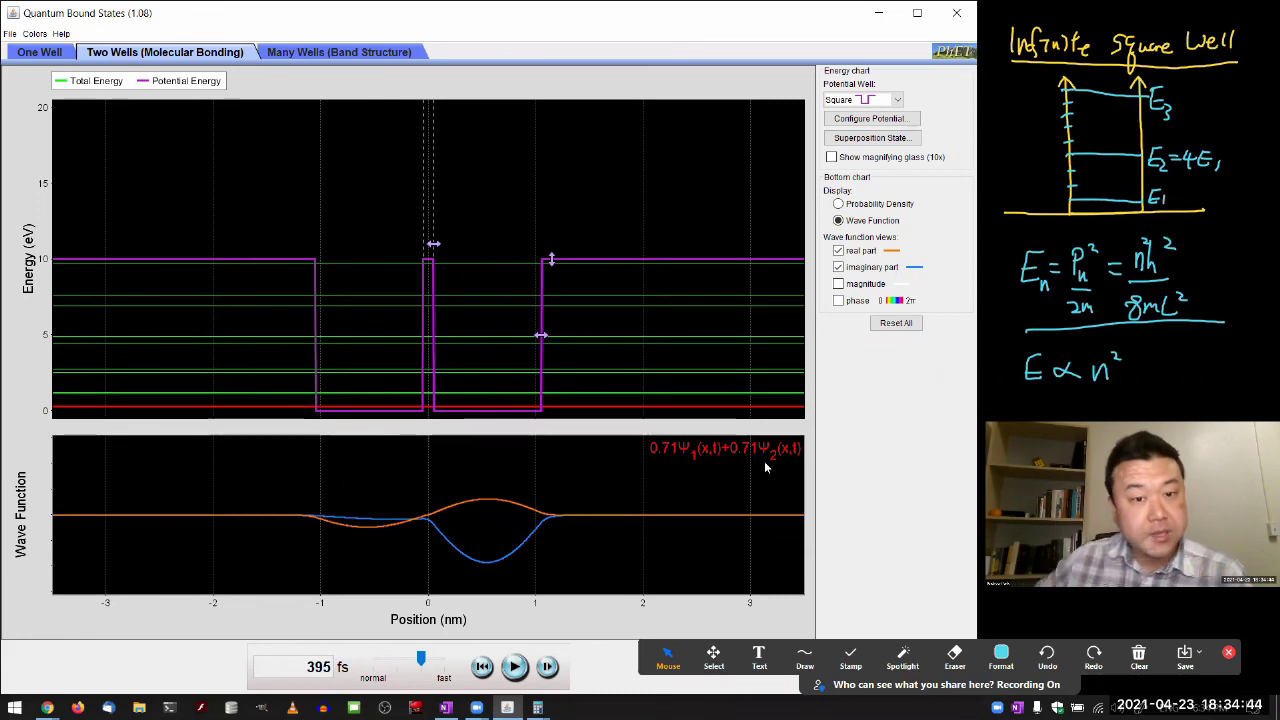
- Plot the probability density, pause it in the left well, then stop at 1023 fs
{"action": "left_click", "coordinate": [852, 205]}
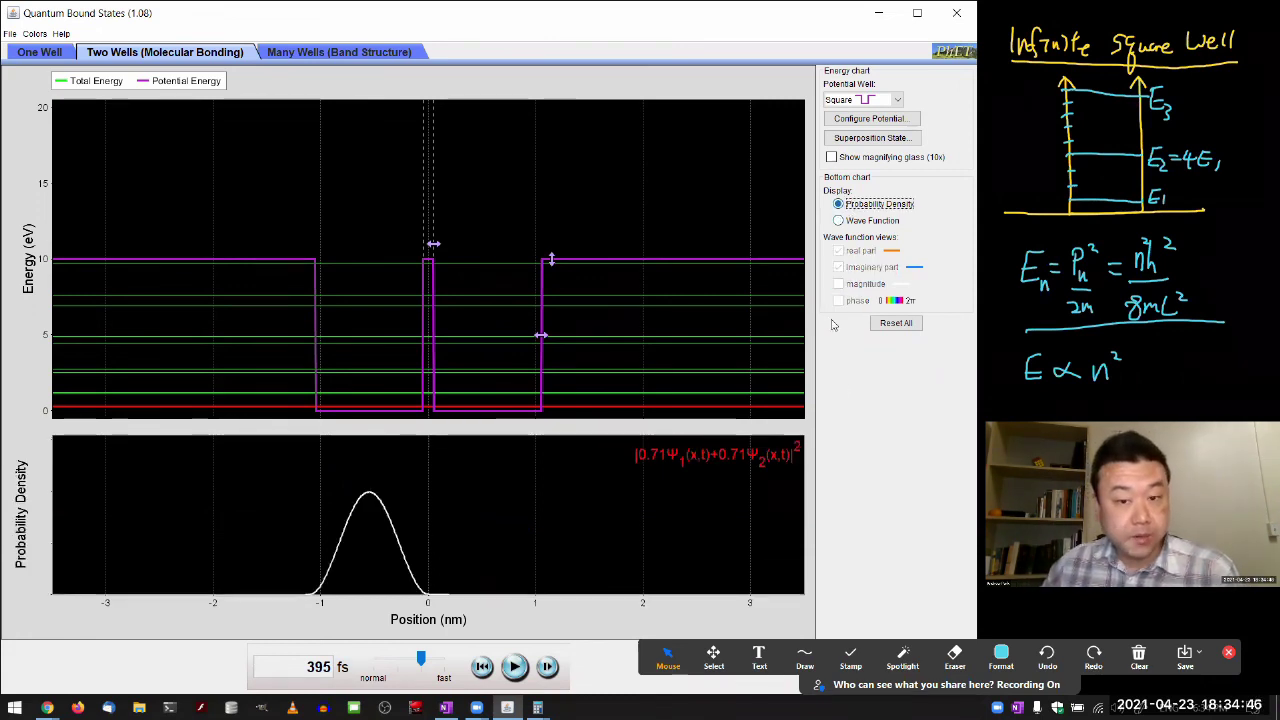
{"action": "left_click", "coordinate": [514, 666]}
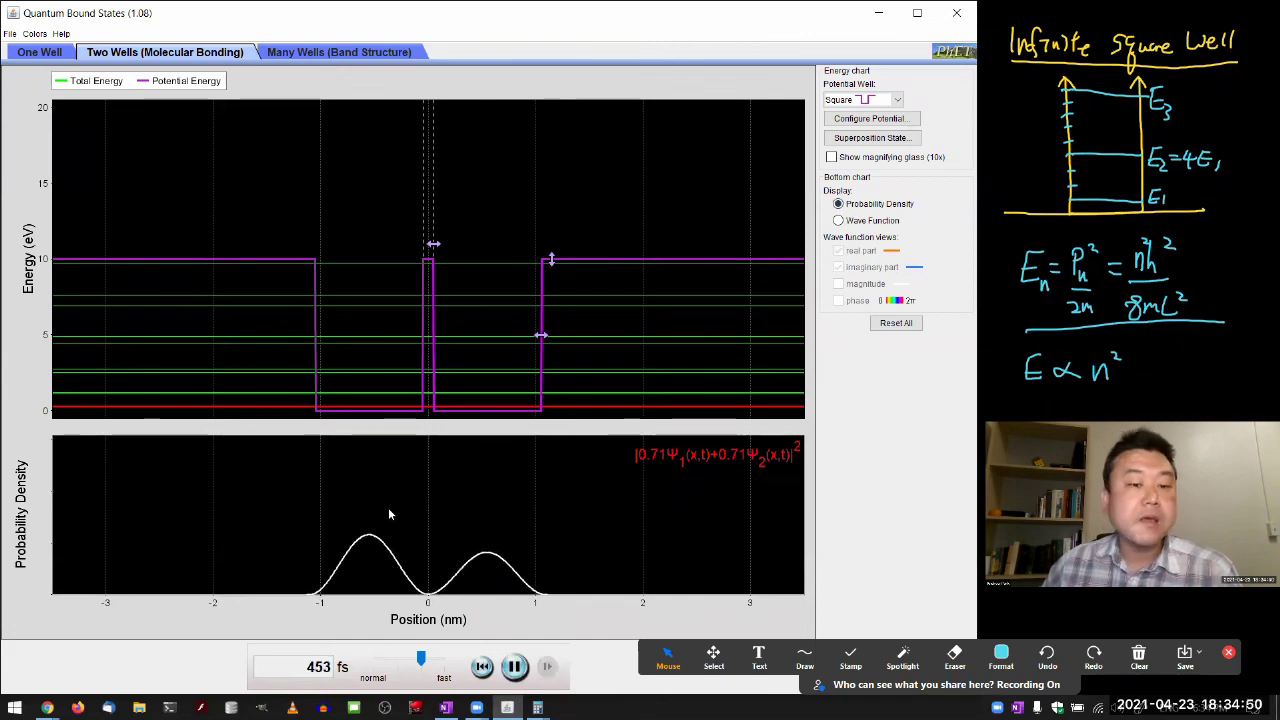
{"action": "left_click", "coordinate": [514, 666]}
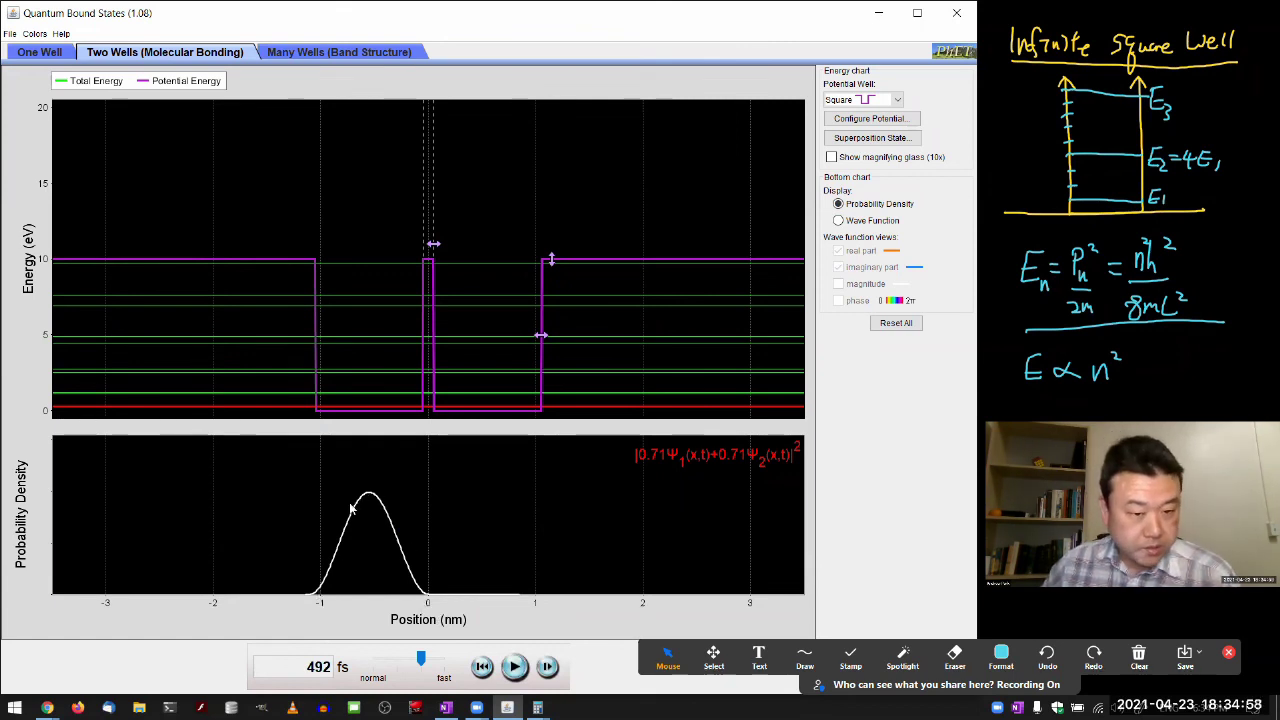
{"action": "left_click", "coordinate": [514, 666]}
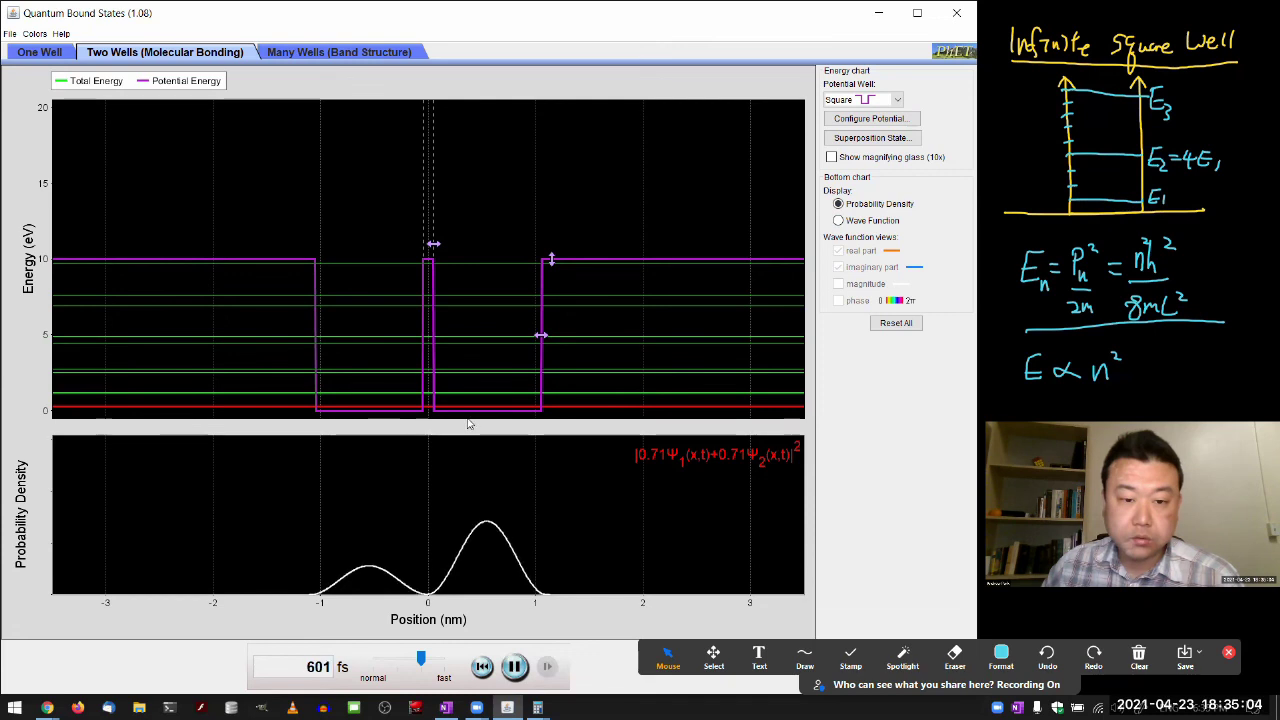
{"action": "mouse_move", "coordinate": [469, 420]}
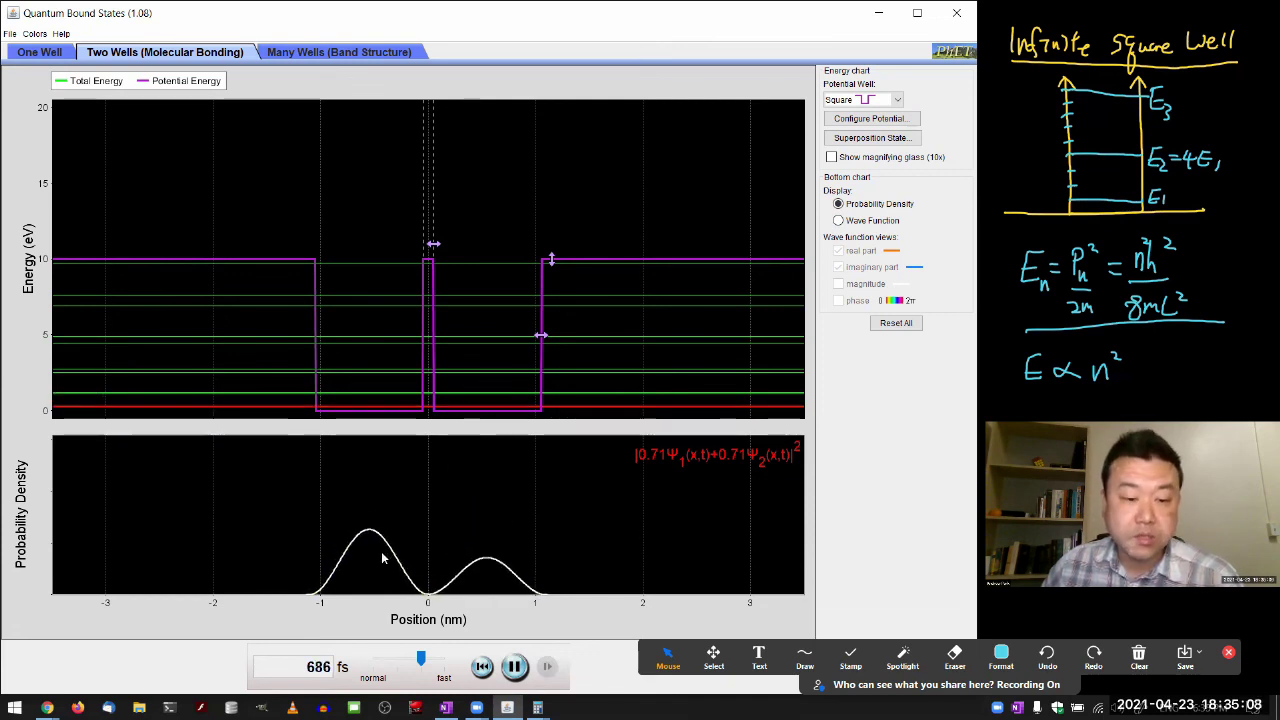
{"action": "mouse_move", "coordinate": [350, 418]}
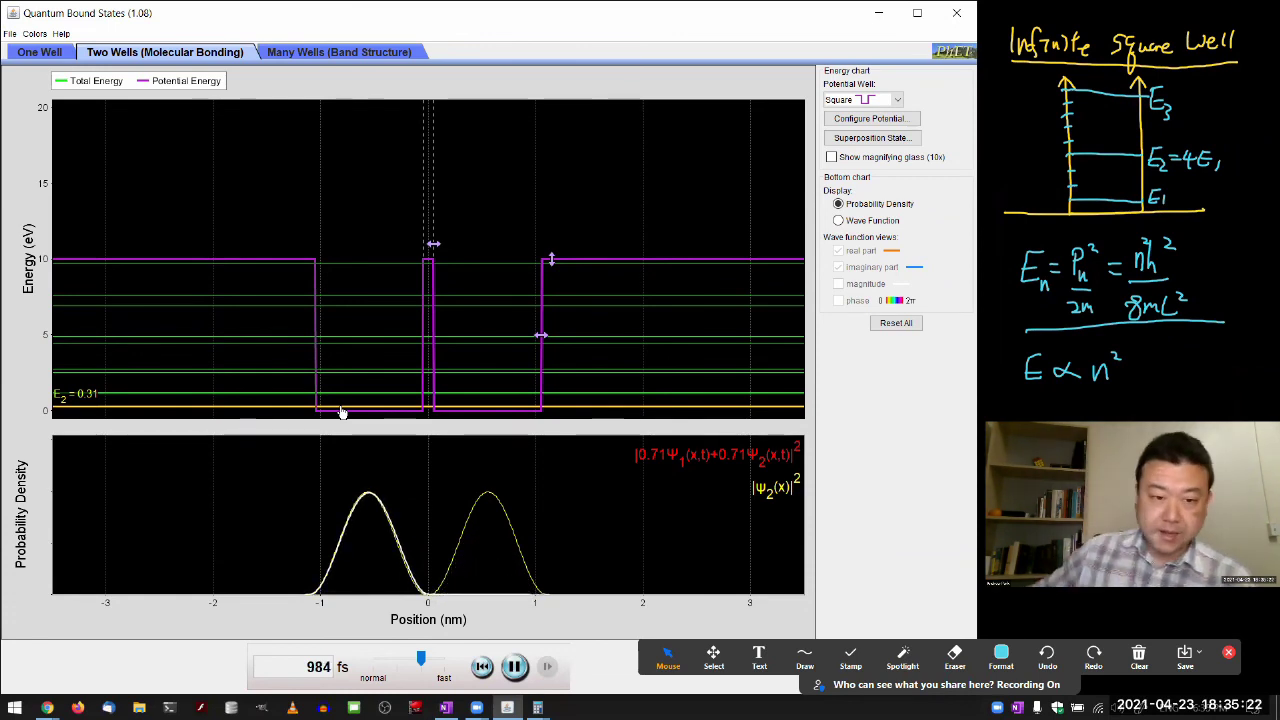
{"action": "key", "text": "space"}
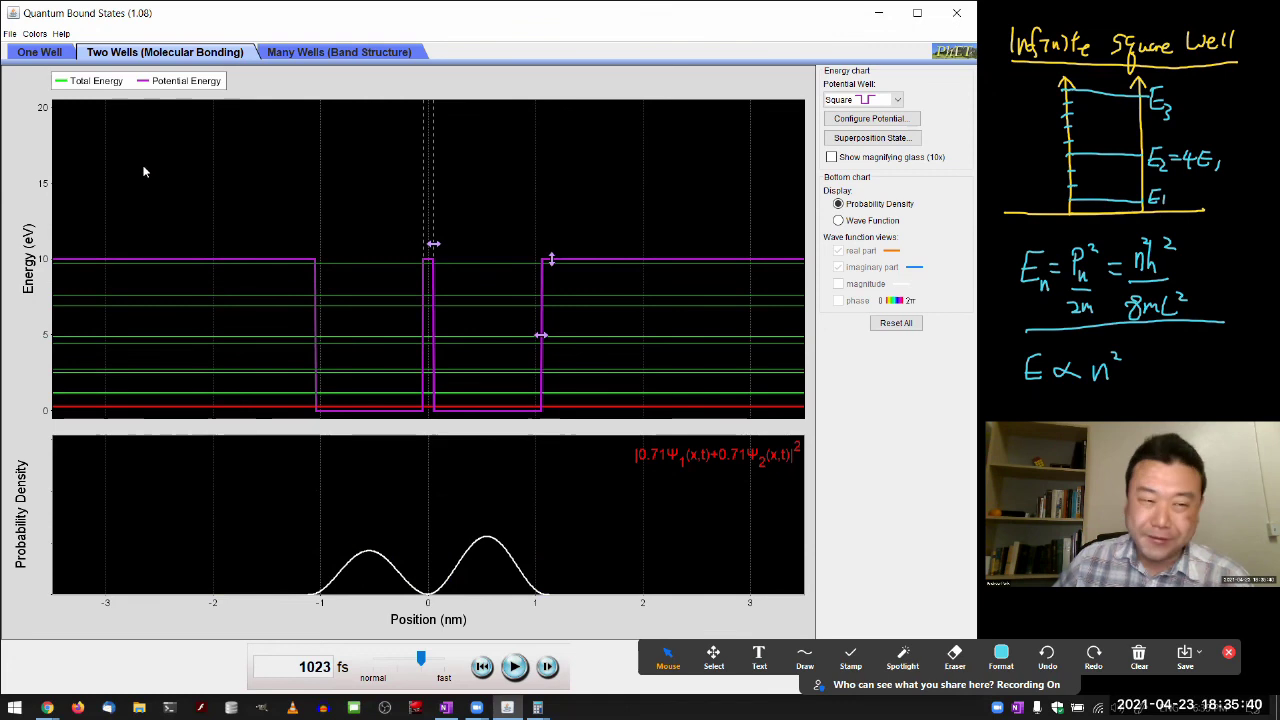
- Switch to One Well, close the simulation window and clear all screen drawings
{"action": "left_click", "coordinate": [33, 55]}
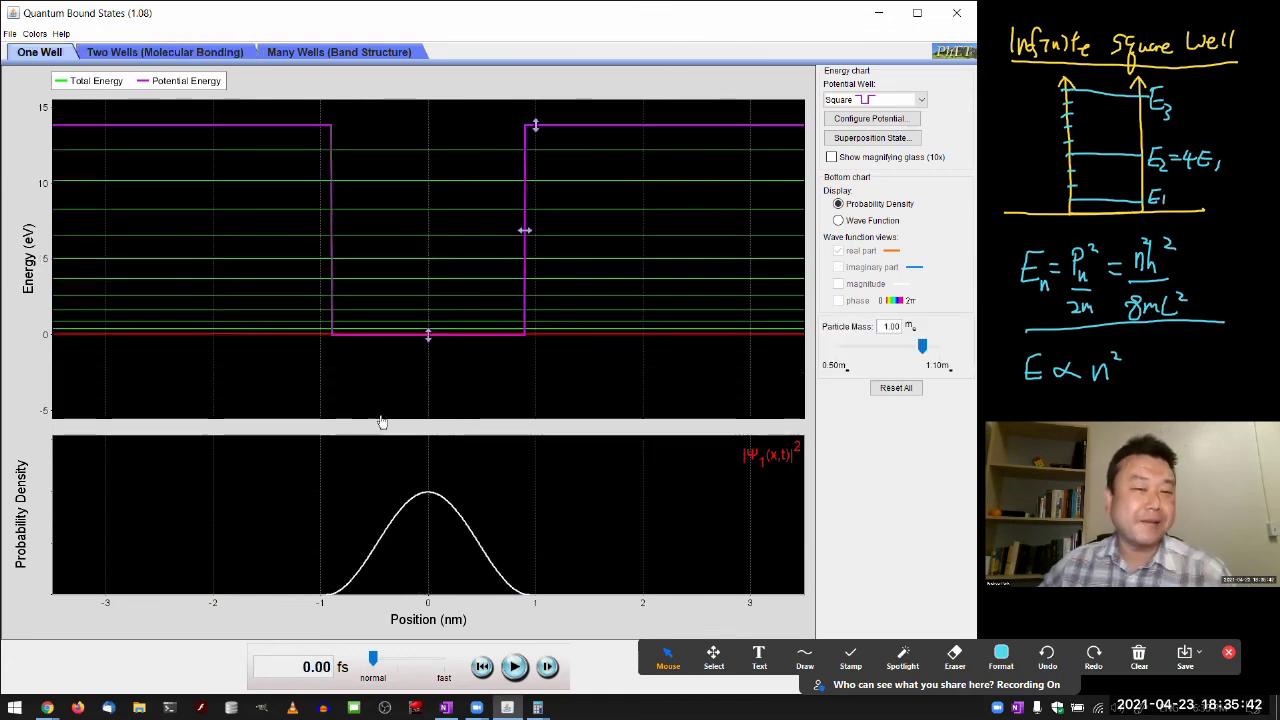
{"action": "left_click", "coordinate": [955, 15]}
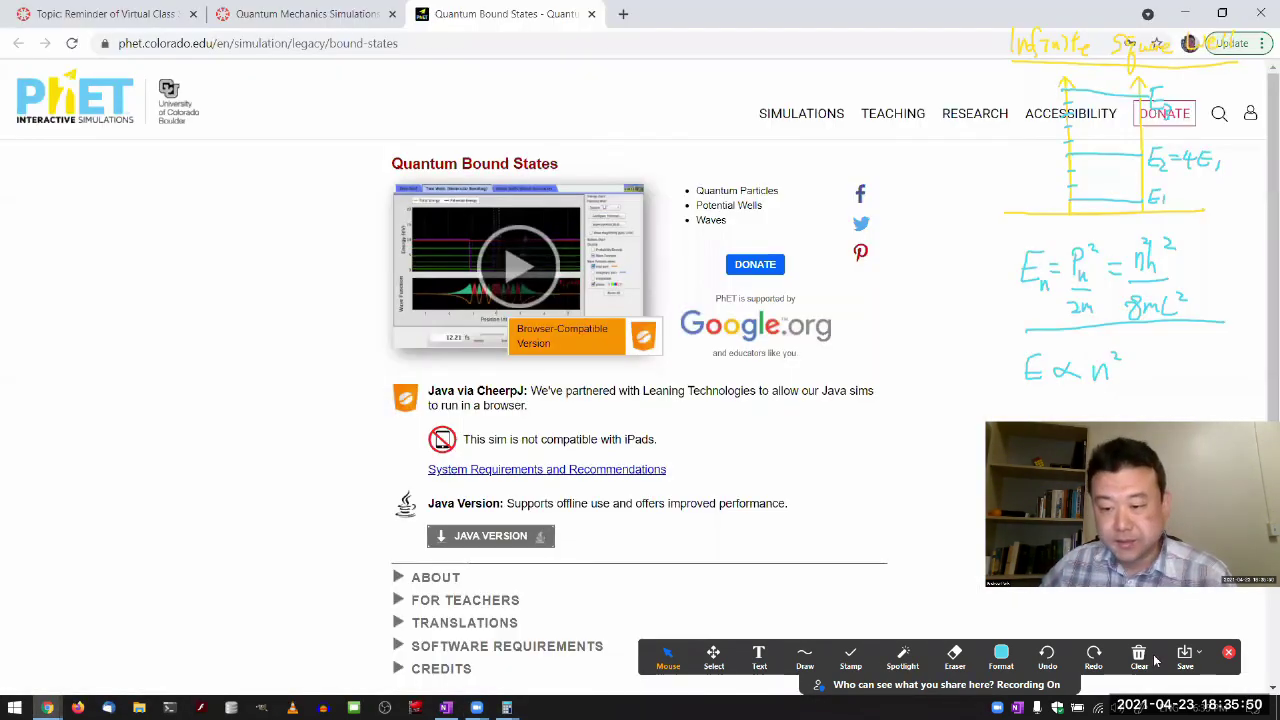
{"action": "left_click", "coordinate": [1136, 658]}
{"action": "left_click", "coordinate": [1165, 660]}
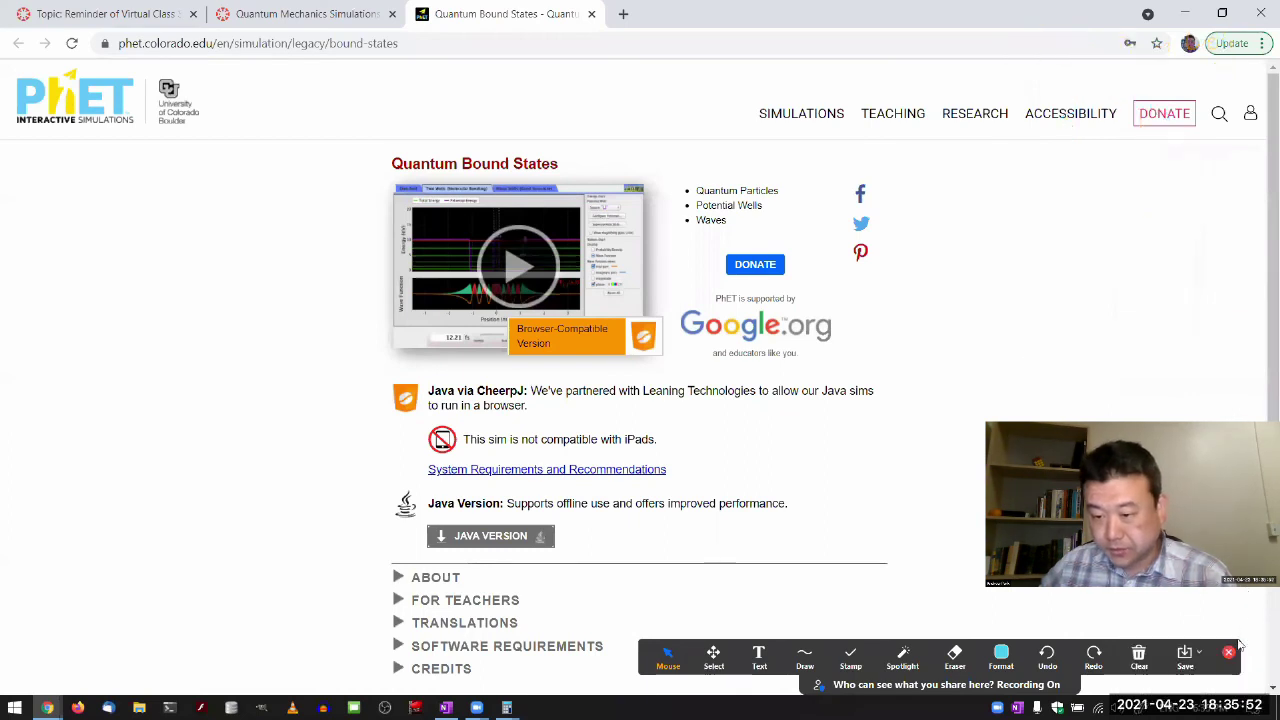
- Scroll the course page to Part C: Bound States and highlight 'stationary state' and 'superposition'
{"action": "left_click", "coordinate": [306, 14]}
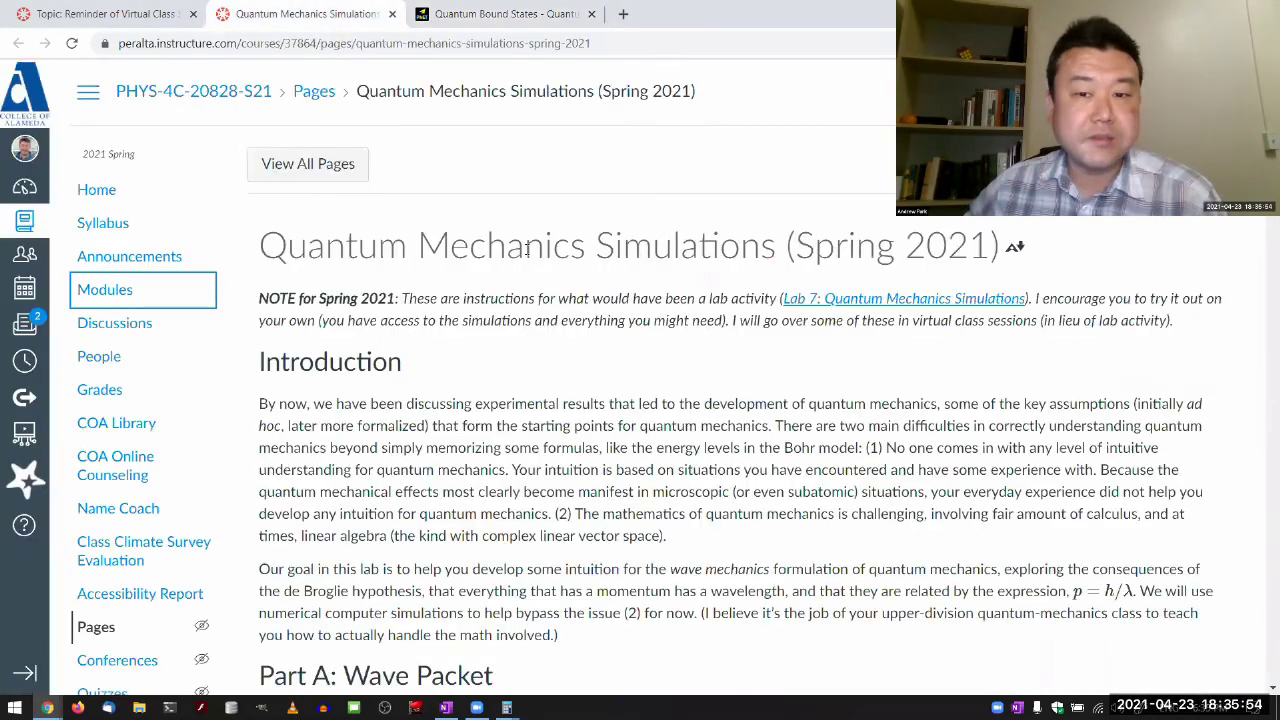
{"action": "scroll", "coordinate": [530, 257], "scroll_direction": "down", "scroll_amount": 3}
{"action": "scroll", "coordinate": [546, 296], "scroll_direction": "down", "scroll_amount": 15}
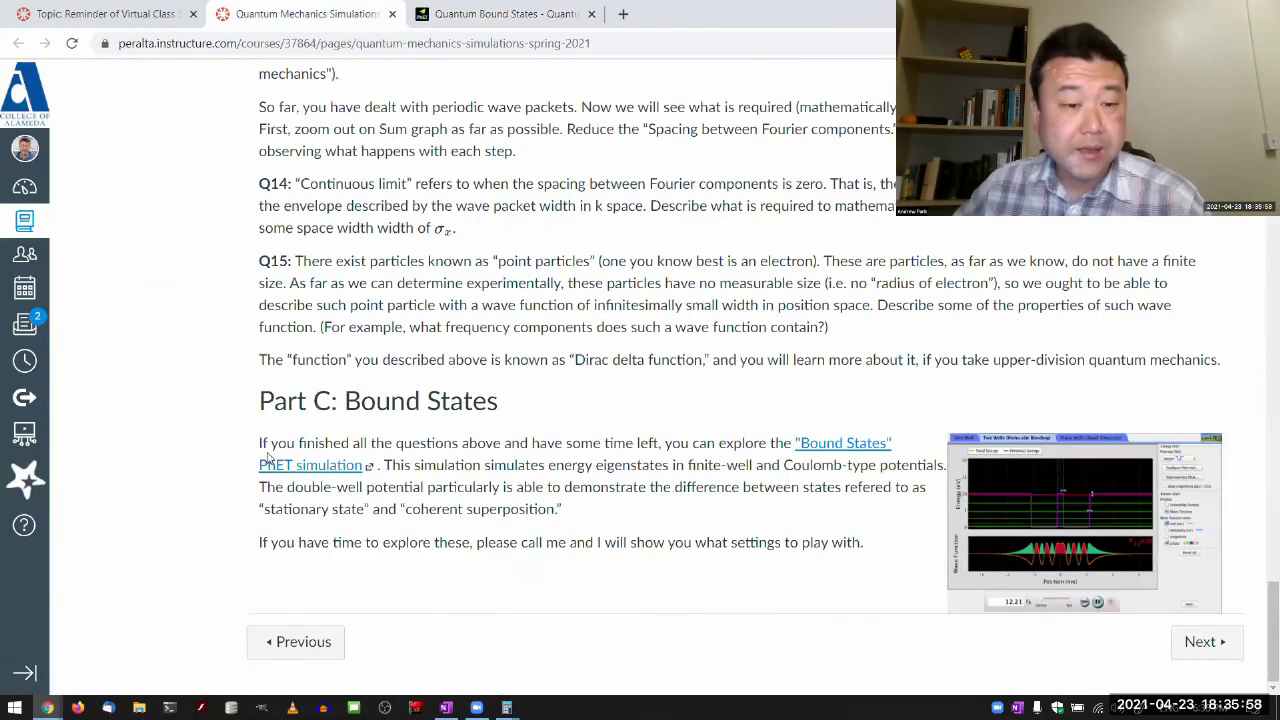
{"action": "left_click_drag", "start_coordinate": [258, 448], "coordinate": [886, 549]}
{"action": "left_click", "coordinate": [851, 539]}
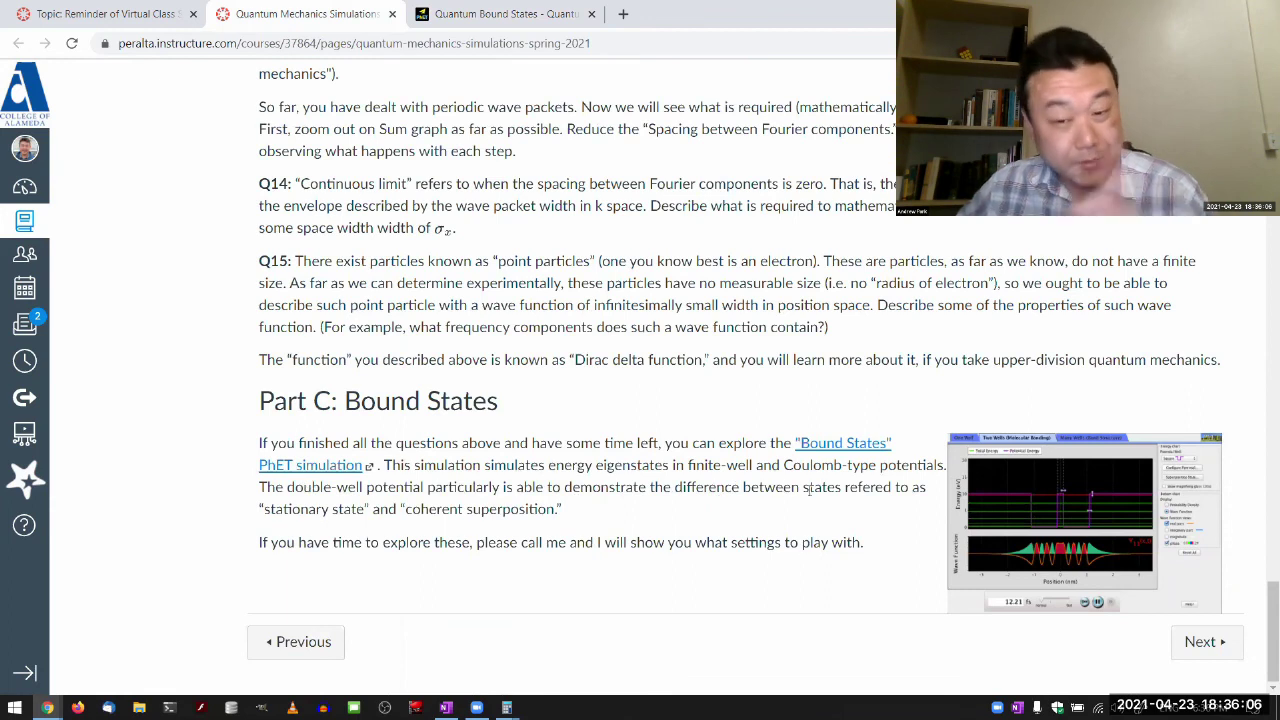
{"action": "left_click_drag", "start_coordinate": [264, 510], "coordinate": [367, 508]}
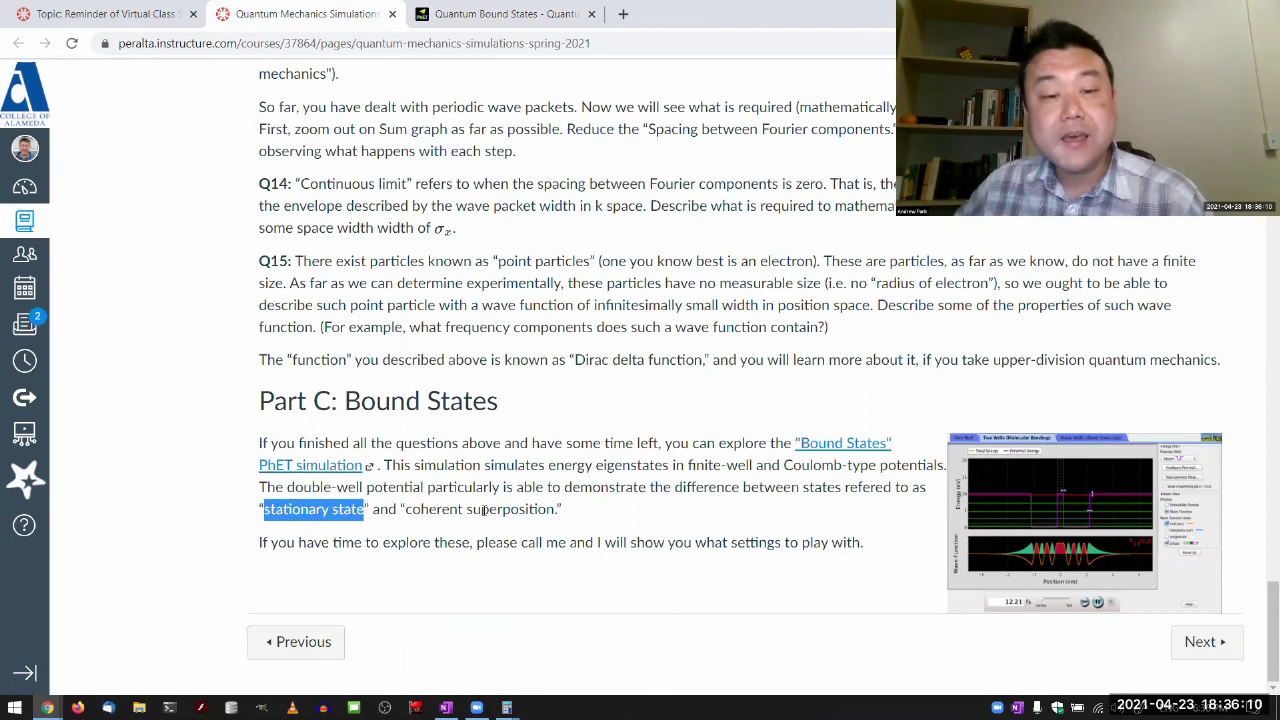
{"action": "left_click_drag", "start_coordinate": [465, 510], "coordinate": [557, 510]}
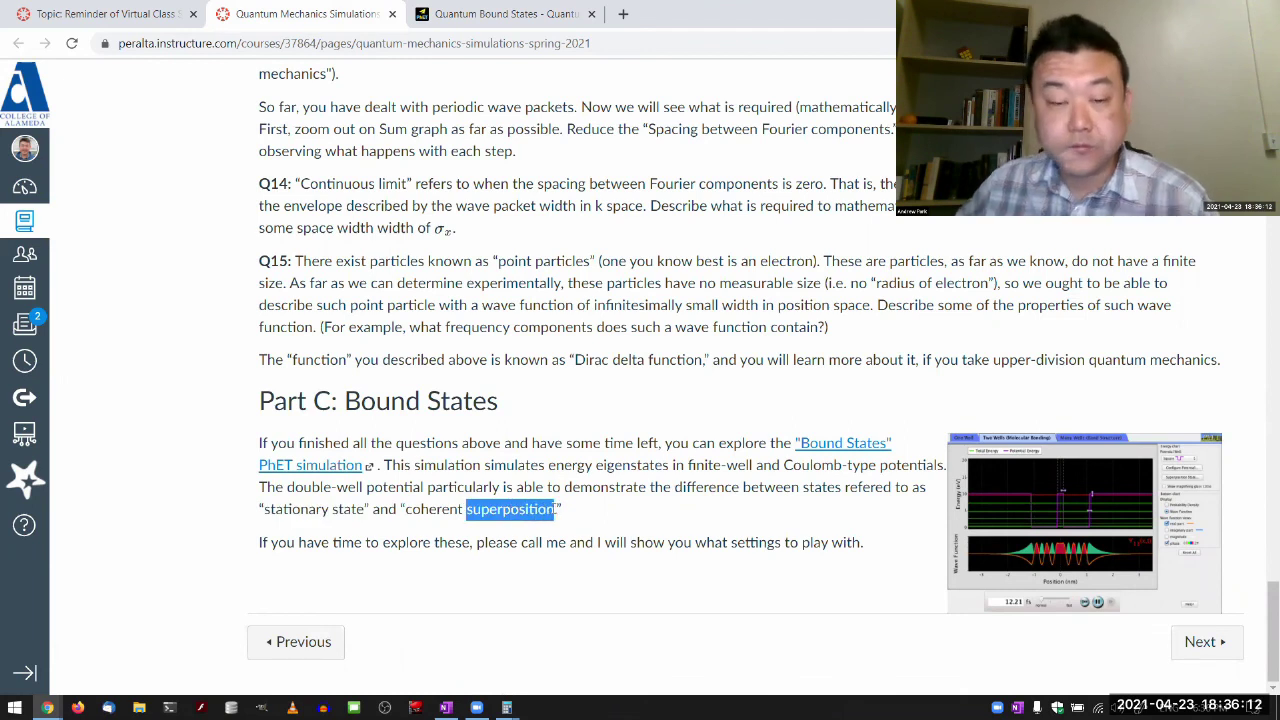